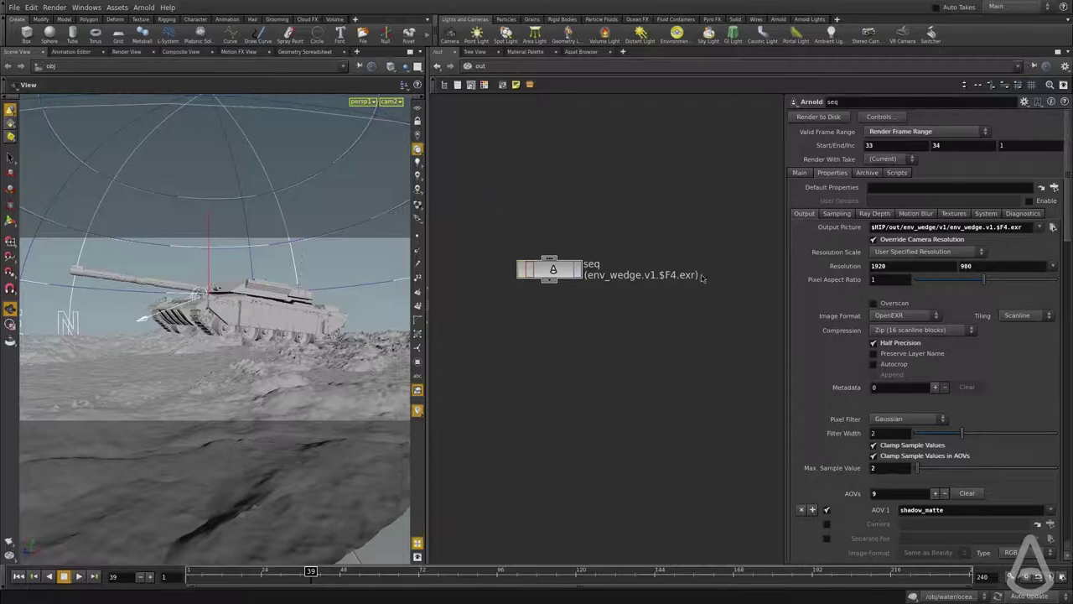
# Step: Examine the seq Arnold node's sampling settings, scrubbing the timeline from frame 1 to frame 12 to follow Camera (AA)
pyautogui.click(836, 214)
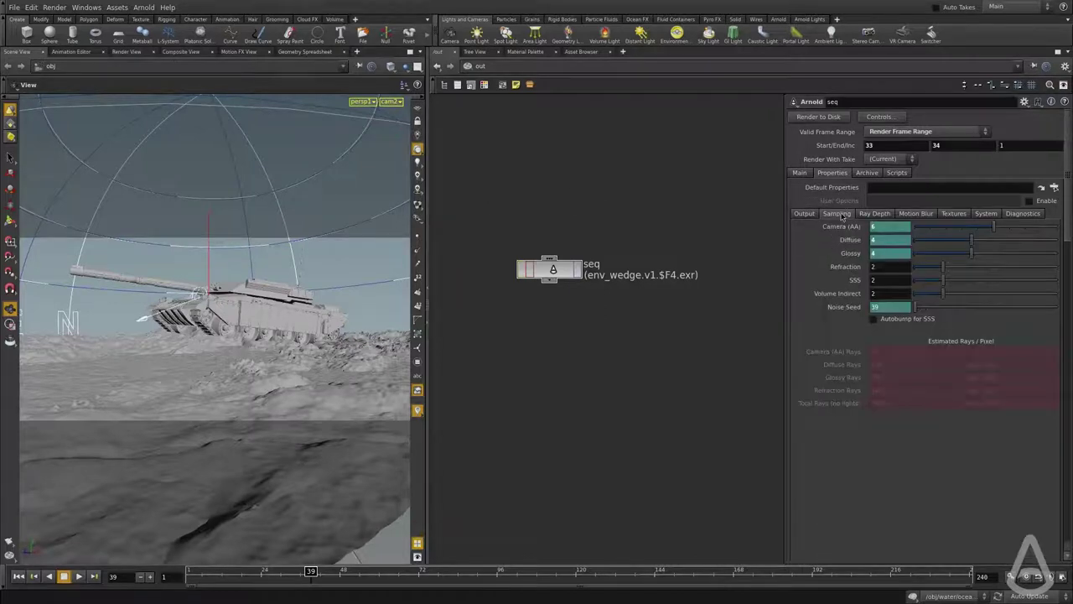
pyautogui.moveTo(247, 580); pyautogui.dragTo(156, 577)
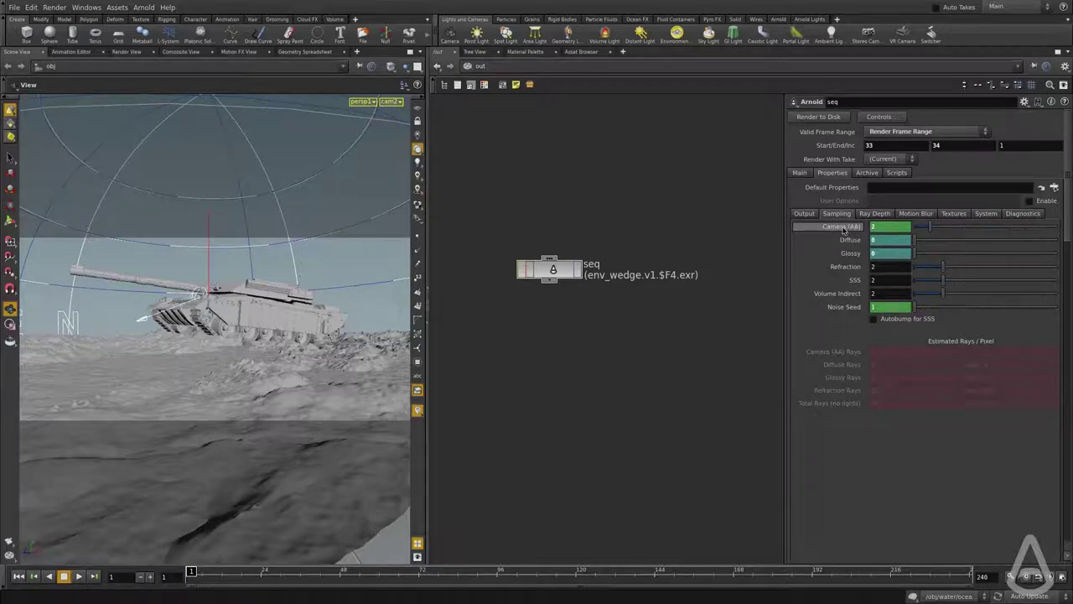
pyautogui.moveTo(191, 571); pyautogui.dragTo(229, 573)
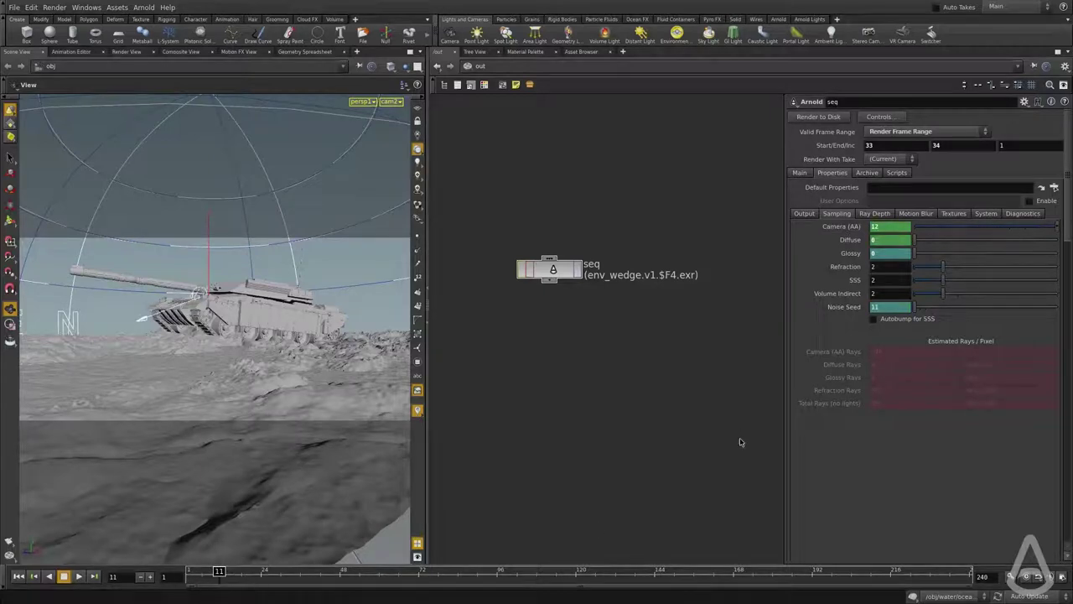
pyautogui.press('Right')
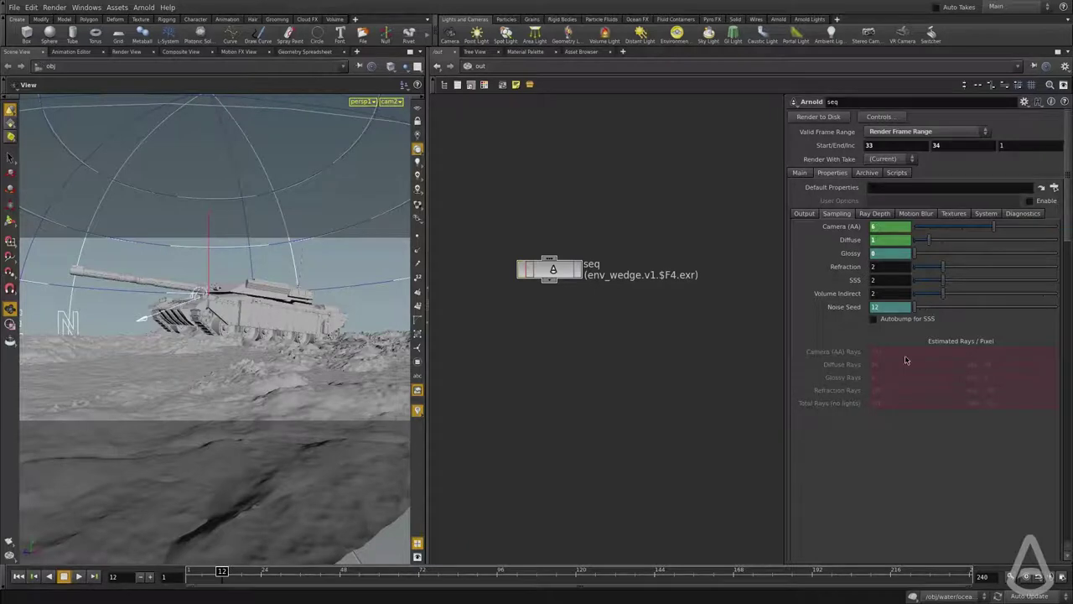
# Step: Compare the seq node's ray depth and sampling settings between frames 11 and 12, focusing on Diffuse
pyautogui.click(866, 215)
pyautogui.press('Left')
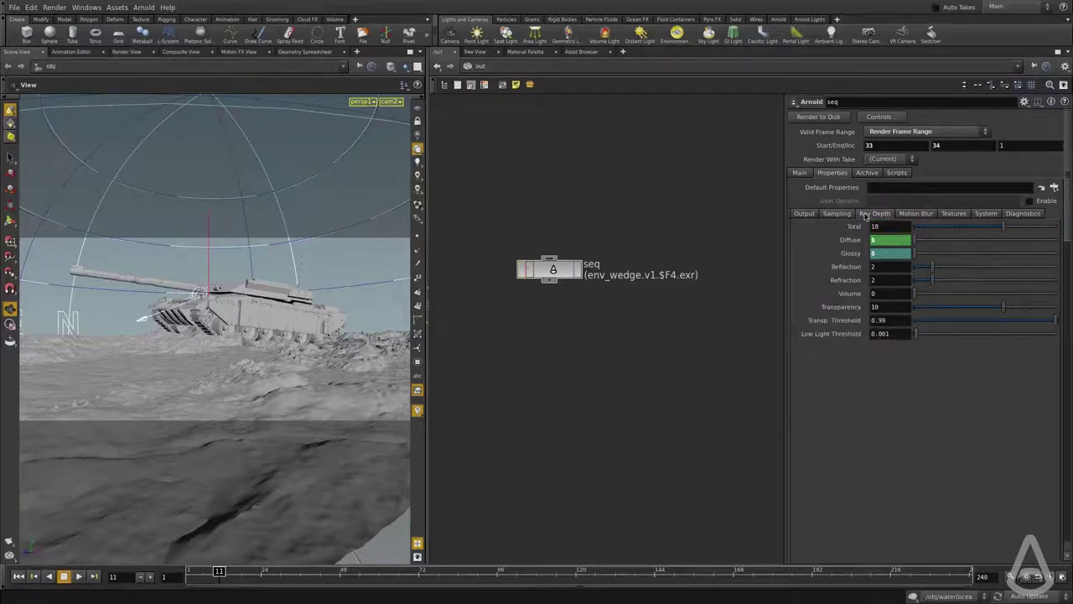
pyautogui.click(838, 214)
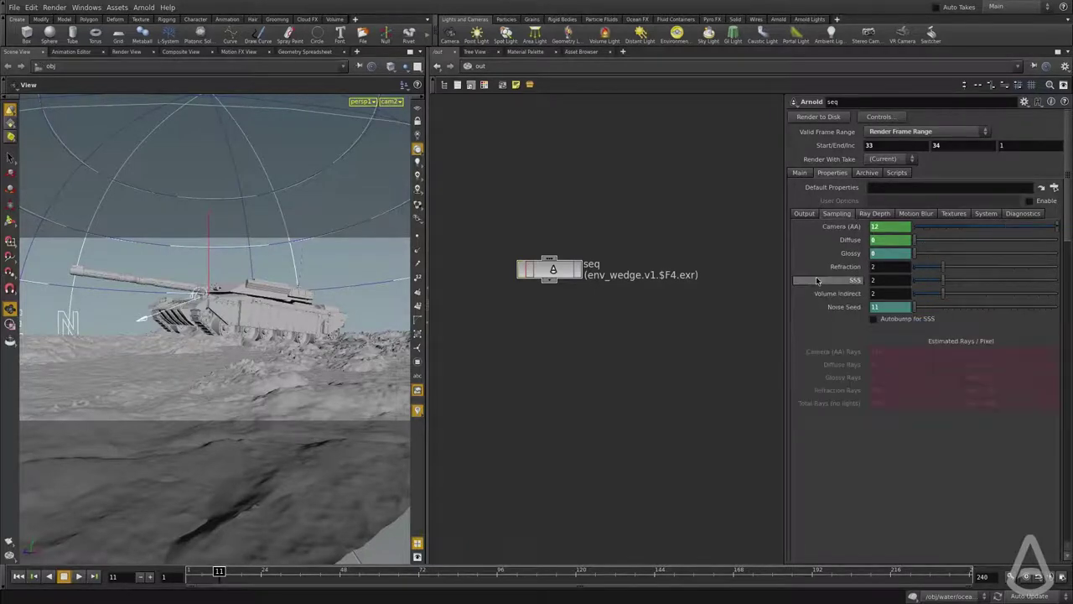
pyautogui.click(866, 214)
pyautogui.click(840, 214)
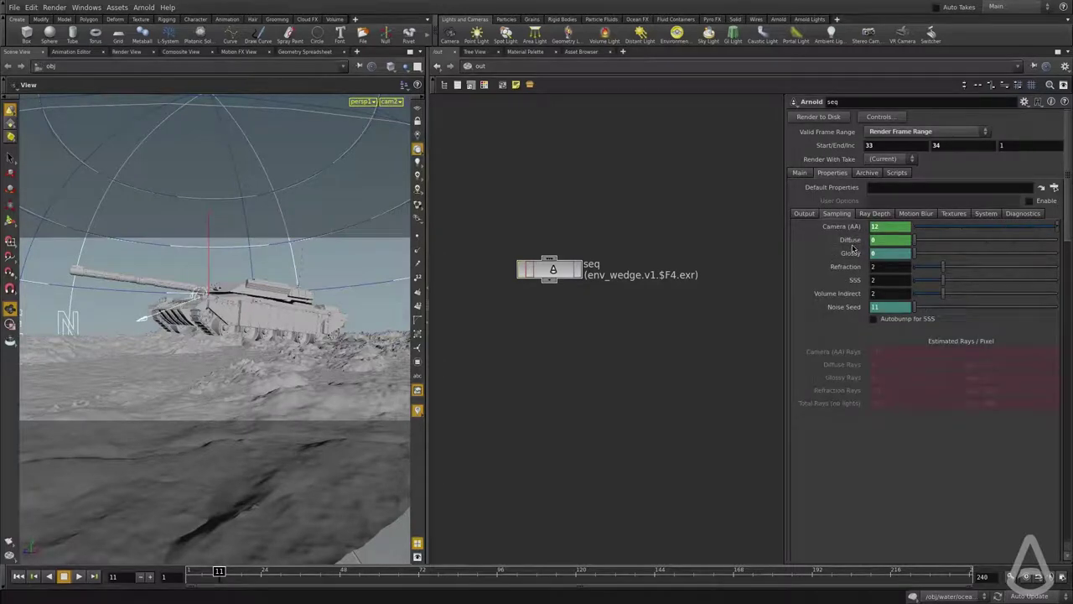
pyautogui.press('Right')
pyautogui.click(875, 213)
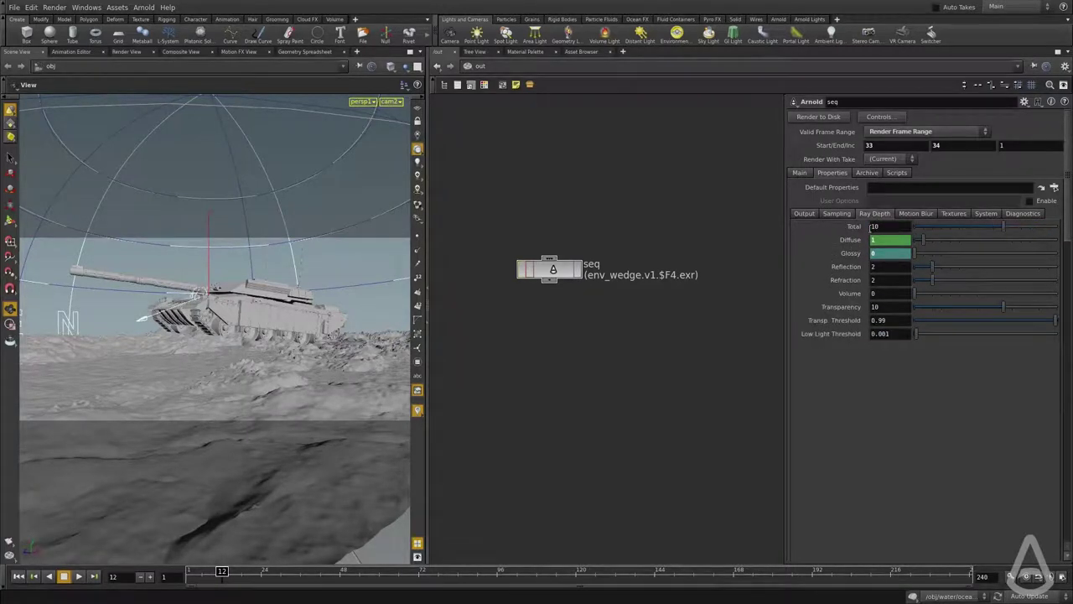
pyautogui.press('Left')
pyautogui.press('Right')
pyautogui.click(835, 215)
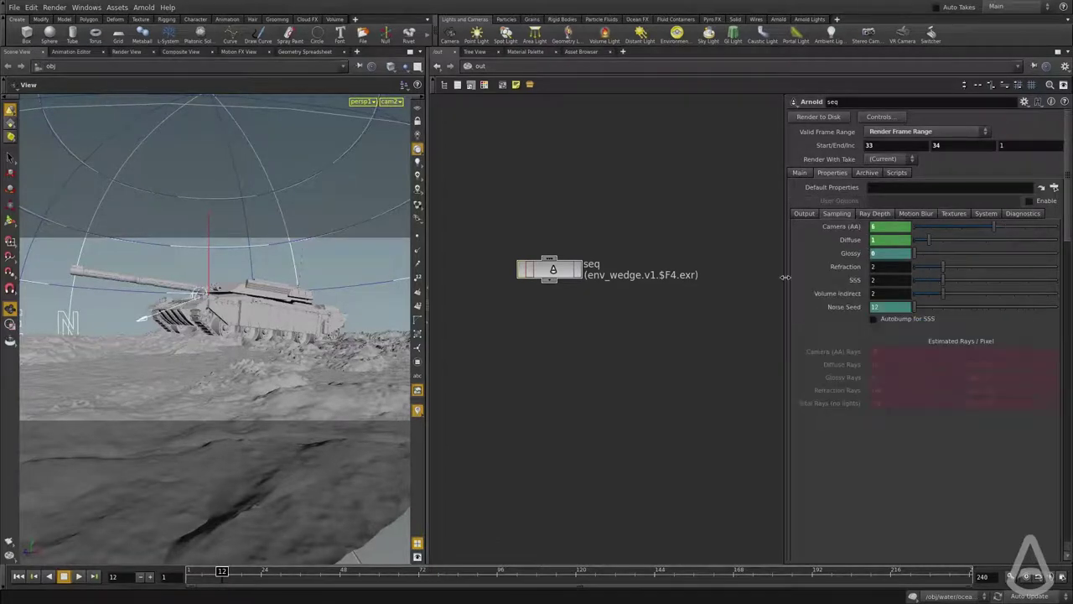
# Step: Advance one frame at a time from frame 12 to frame 22 to examine how Diffuse sampling changes
pyautogui.press('Right')
pyautogui.press('Right')
pyautogui.press('Right')
pyautogui.press('Right')
pyautogui.press('Right')
pyautogui.press('Right')
pyautogui.press('Right')
pyautogui.press('Right')
pyautogui.press('Right')
pyautogui.press('Right')
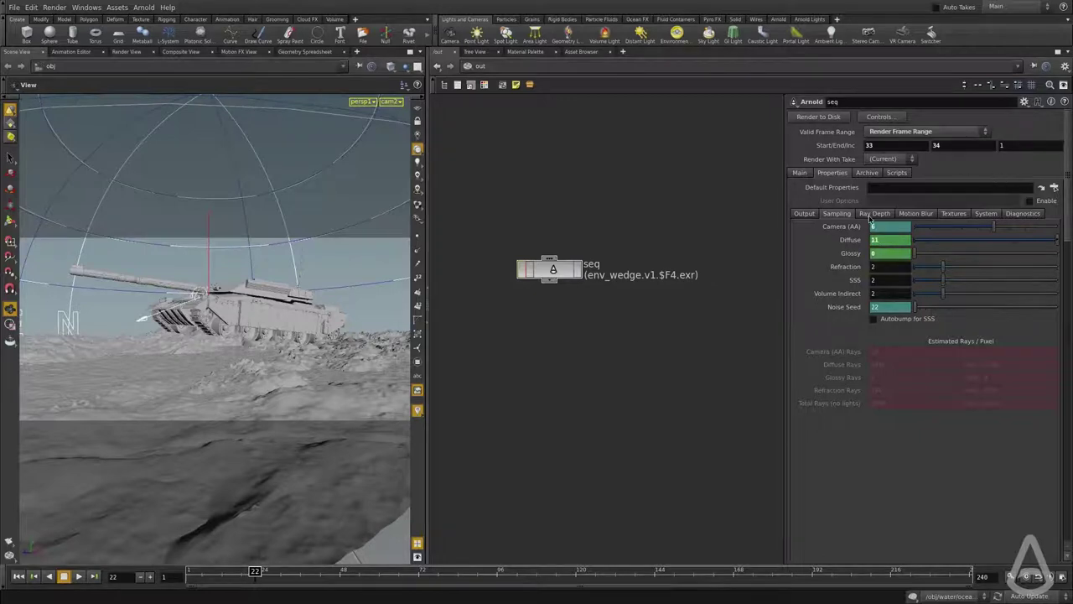
# Step: Examine Glossy ray depth and sampling across frames 23 to 33, and the Diffuse and Glossy depths through frame 37
pyautogui.click(874, 214)
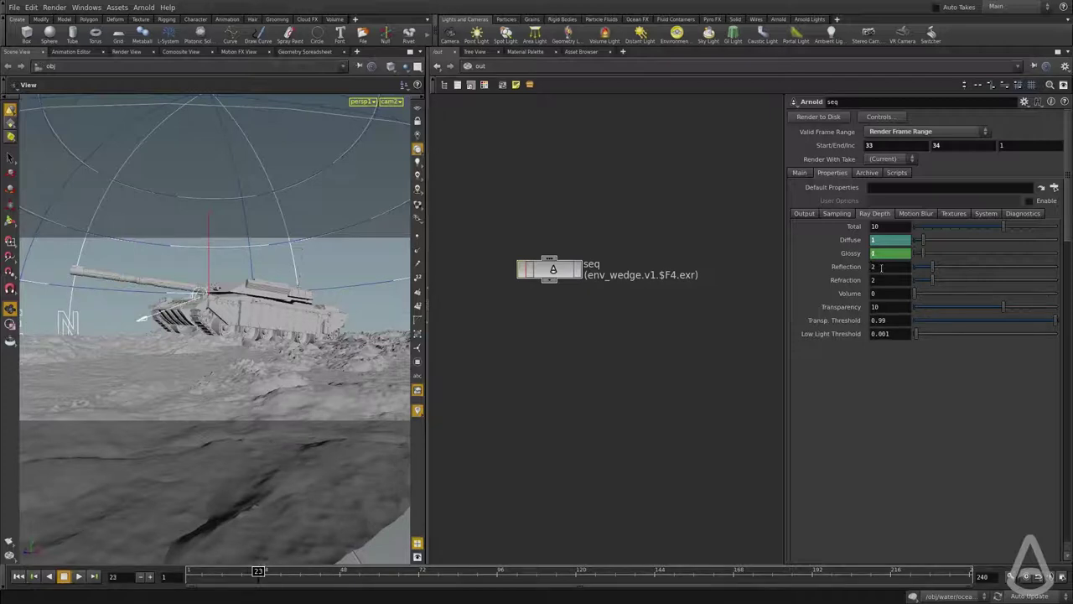
pyautogui.click(836, 213)
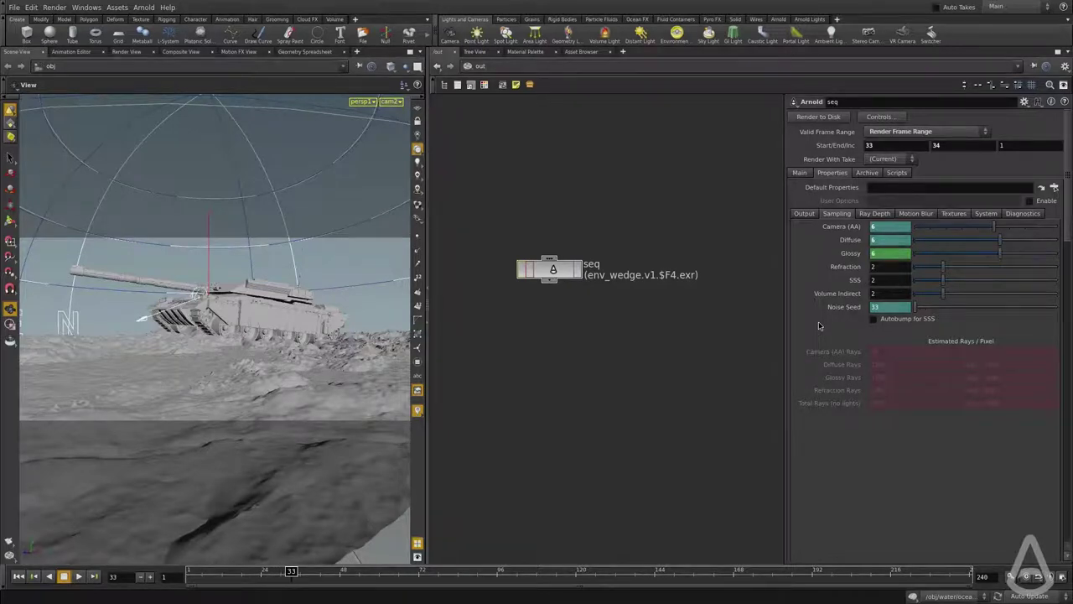
pyautogui.click(872, 214)
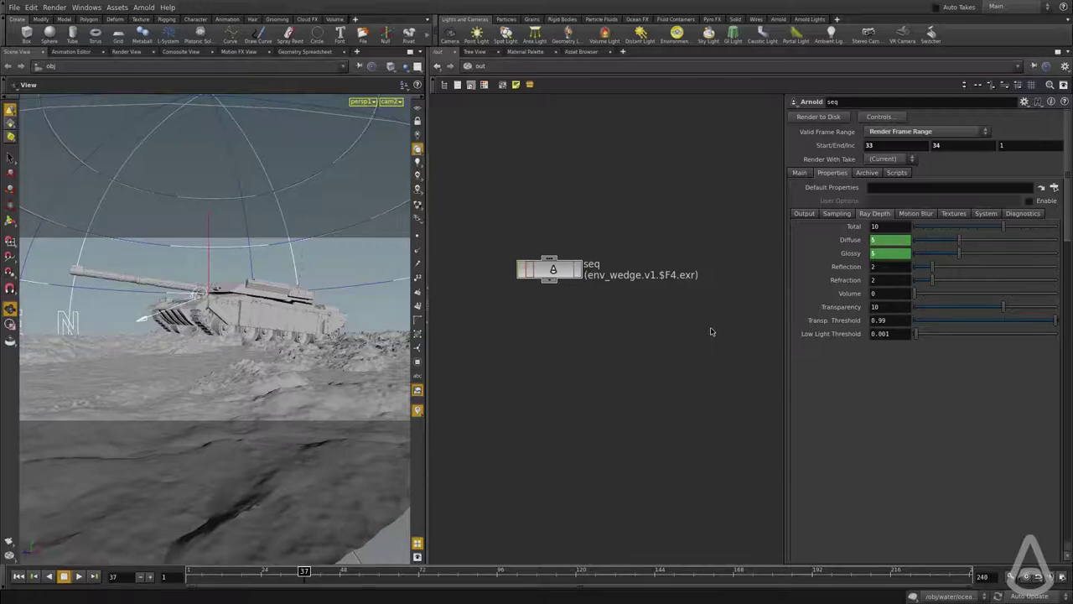
# Step: Try ip as the output picture of the seq node, and restore the path $HIP/out/env_wedge/v1/env_wedge.v1.$F4.exr
pyautogui.click(808, 213)
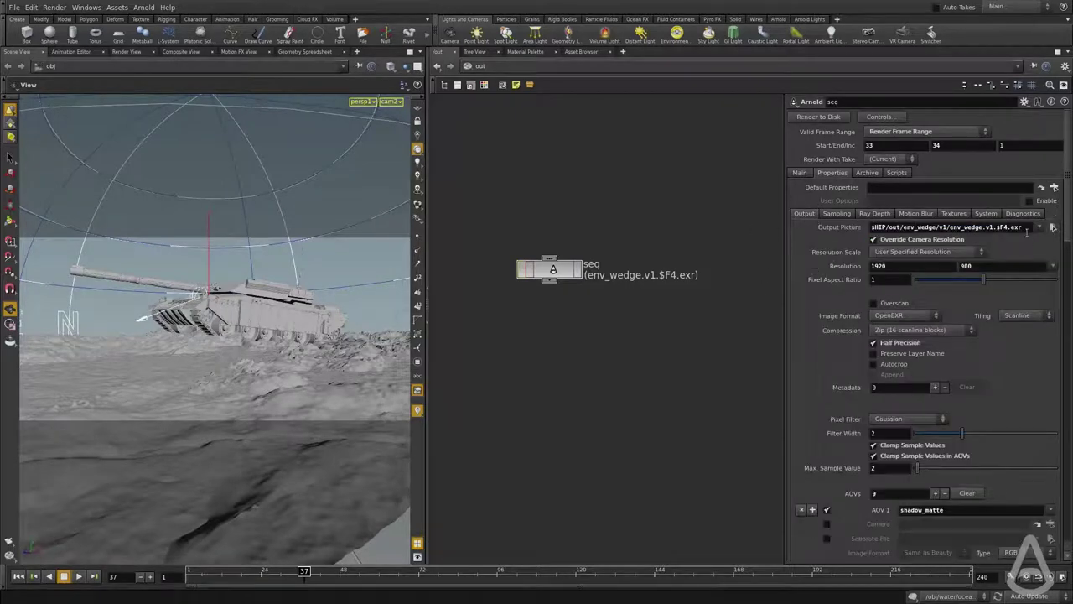
pyautogui.moveTo(1027, 231); pyautogui.dragTo(781, 235)
pyautogui.hotkey('ctrl', 'c')
pyautogui.press('BackSpace')
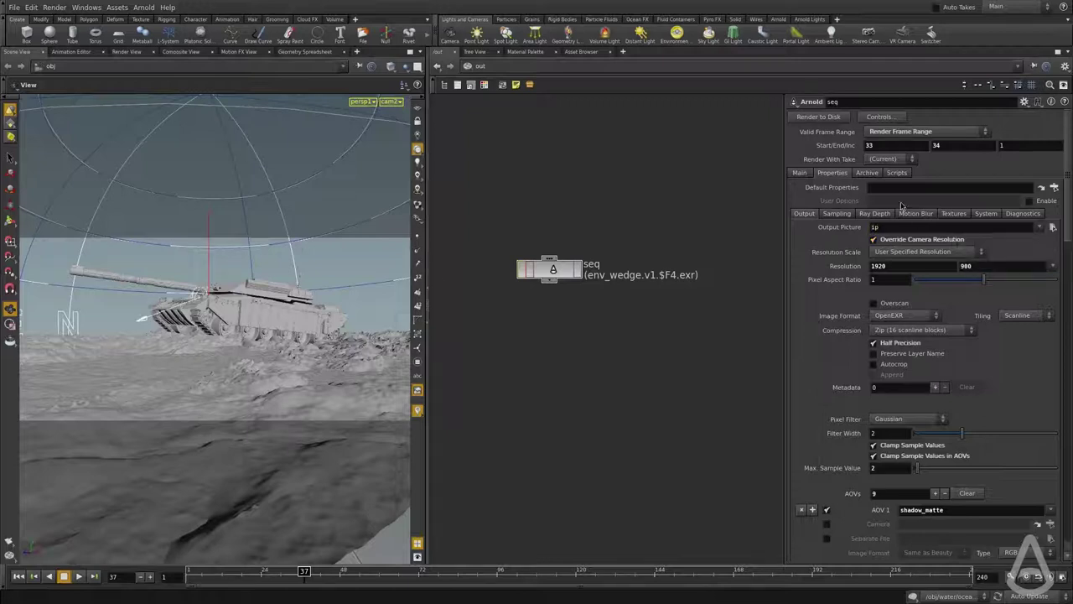
pyautogui.moveTo(893, 227); pyautogui.dragTo(809, 237)
pyautogui.hotkey('ctrl', 'v')
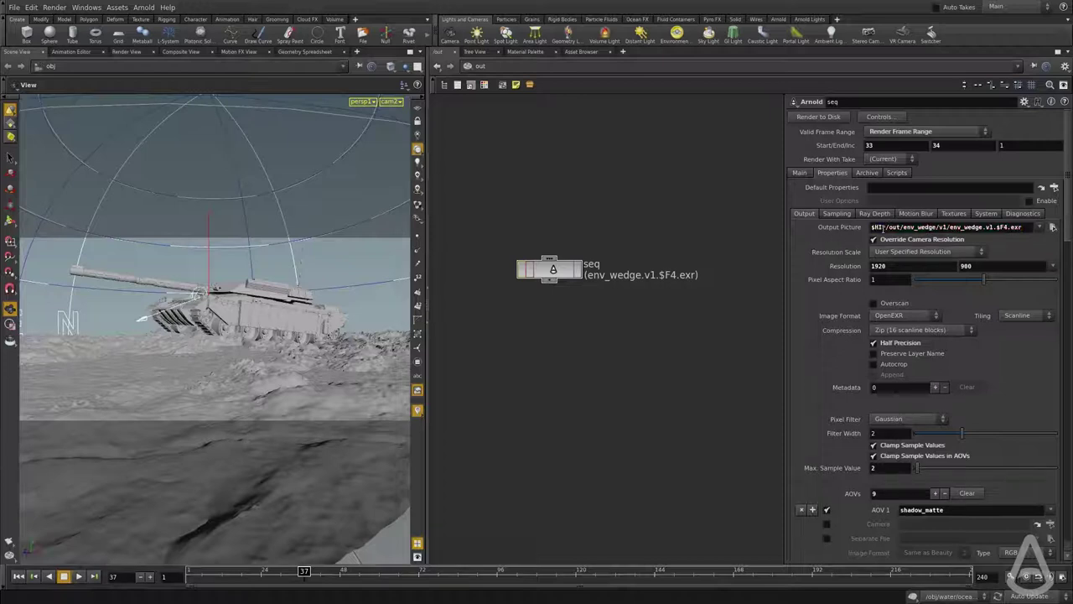
# Step: Examine the $HIP folder variable and the file name portion of the output picture path
pyautogui.moveTo(886, 227); pyautogui.dragTo(861, 227)
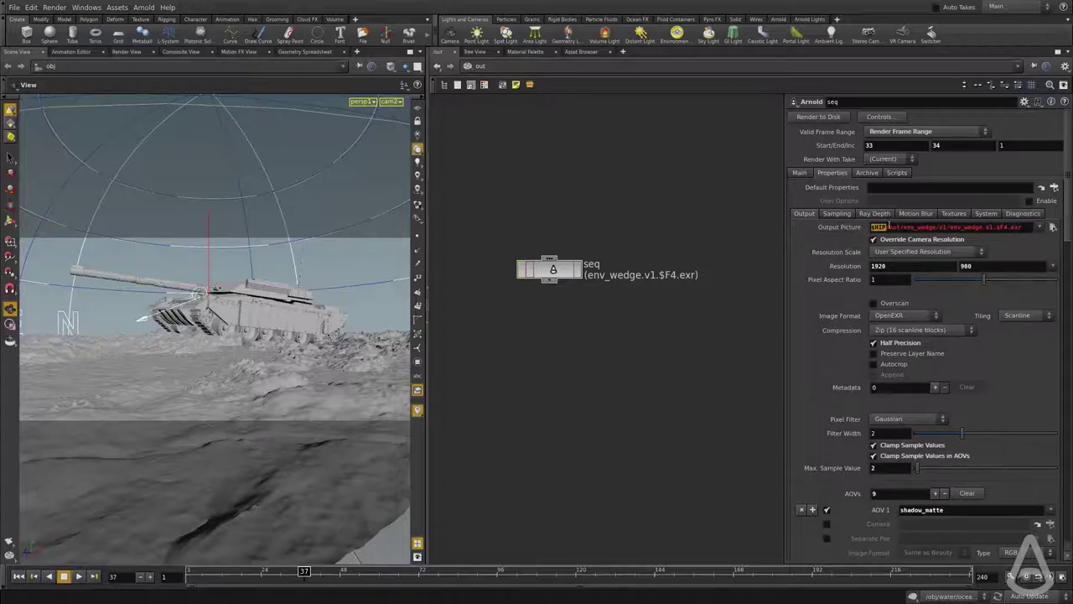
pyautogui.moveTo(905, 227); pyautogui.dragTo(1028, 228)
pyautogui.click(1021, 229)
# Step: Set the seq node to Render Frame Range with start 1, end 40 and increment 1
pyautogui.scroll(-2, 826, 386)
pyautogui.scroll(2, 820, 373)
pyautogui.click(893, 132)
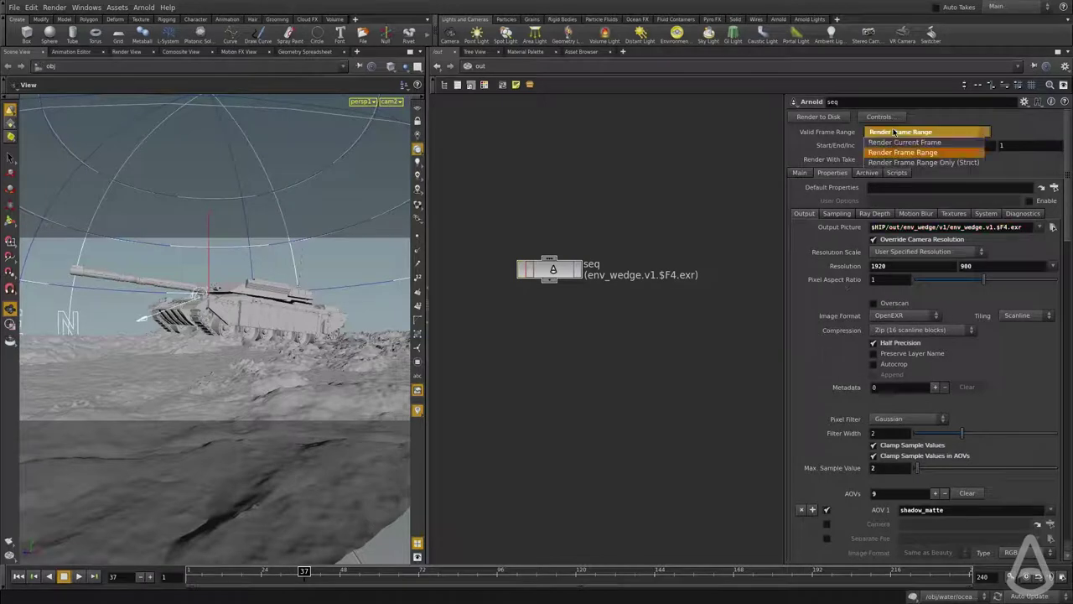
pyautogui.click(892, 153)
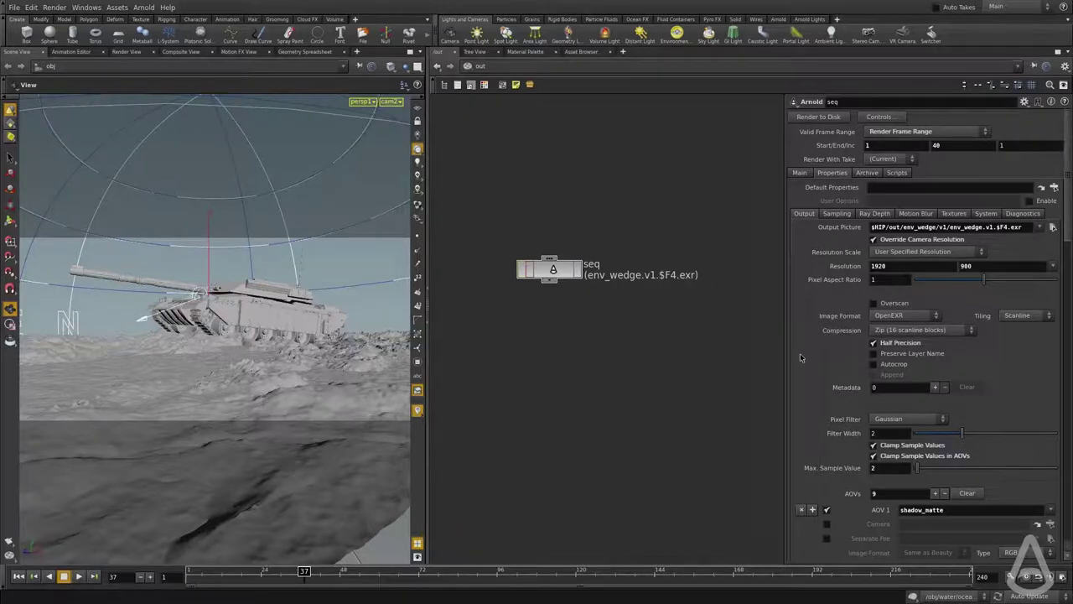
# Step: Review the AOVs configured on the seq node, along with its sampling and output settings
pyautogui.scroll(-3, 799, 358)
pyautogui.scroll(-4, 811, 347)
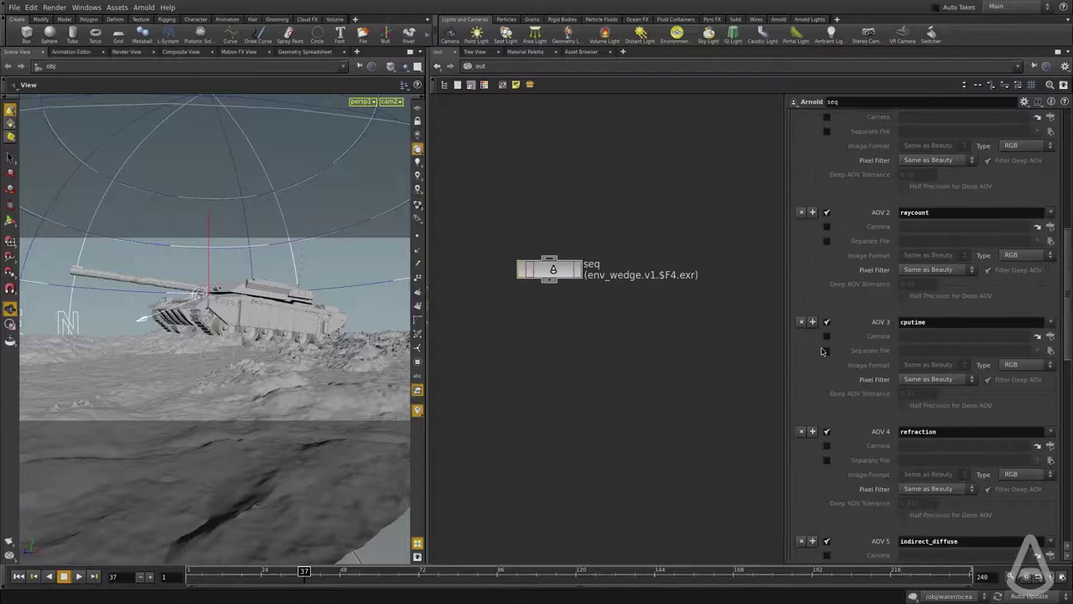
pyautogui.scroll(-2, 821, 350)
pyautogui.scroll(-1, 833, 374)
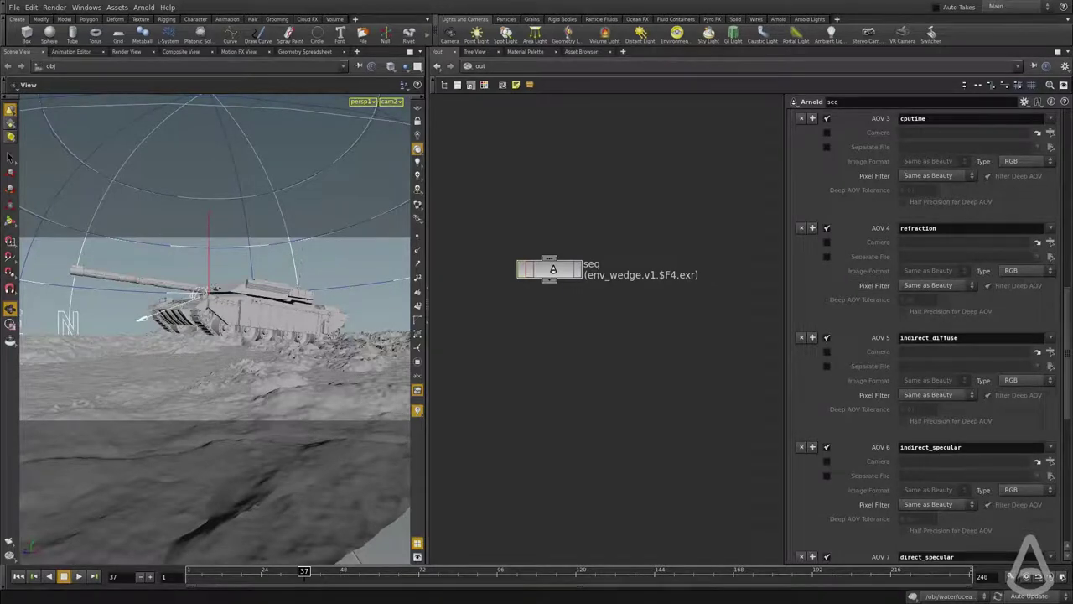
pyautogui.scroll(10, 1058, 363)
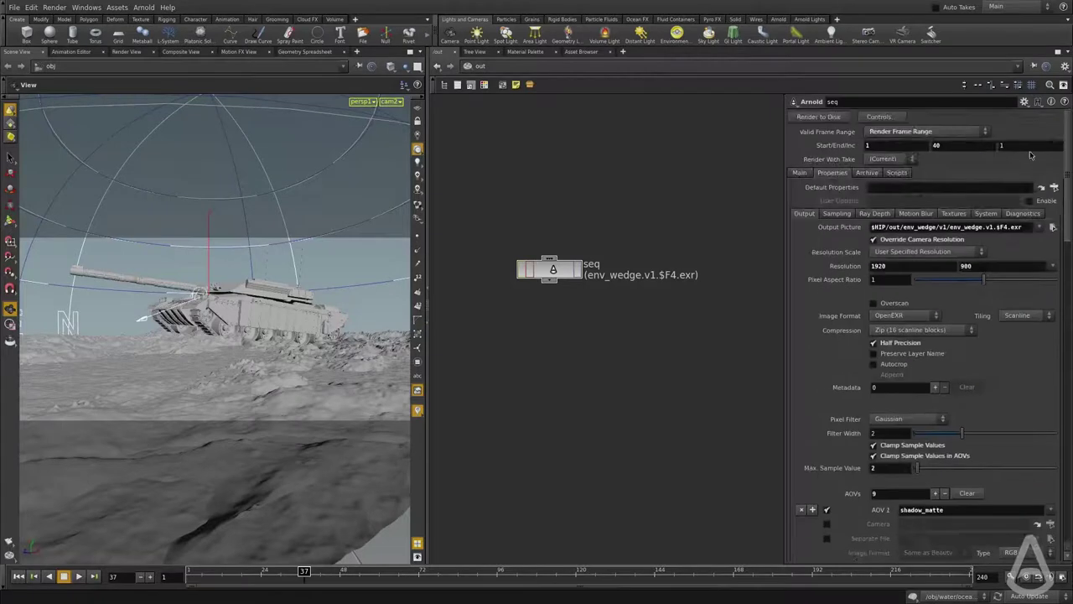
pyautogui.click(836, 212)
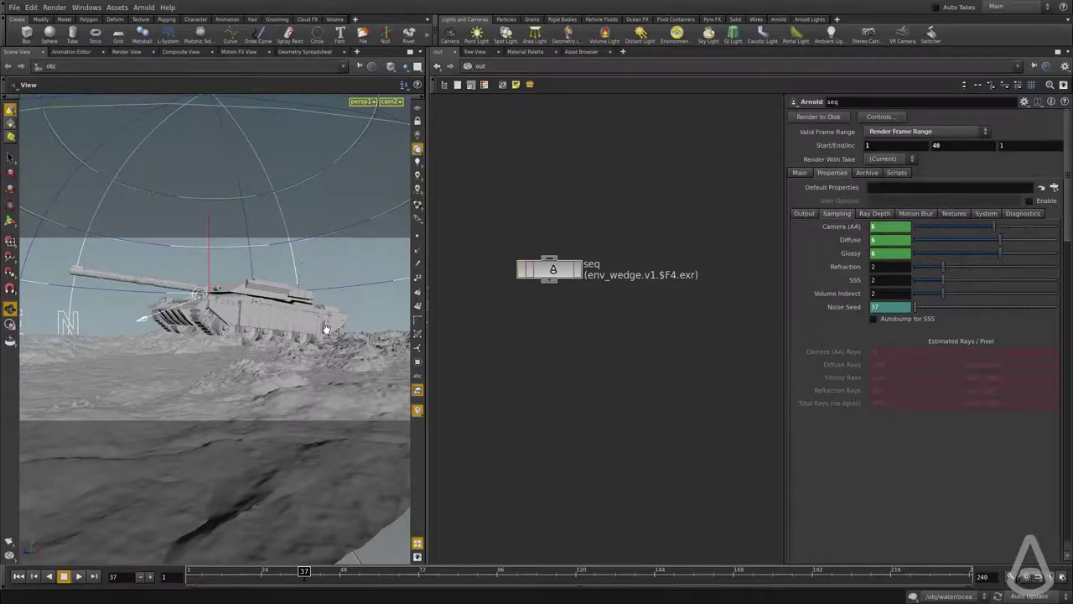
pyautogui.click(801, 213)
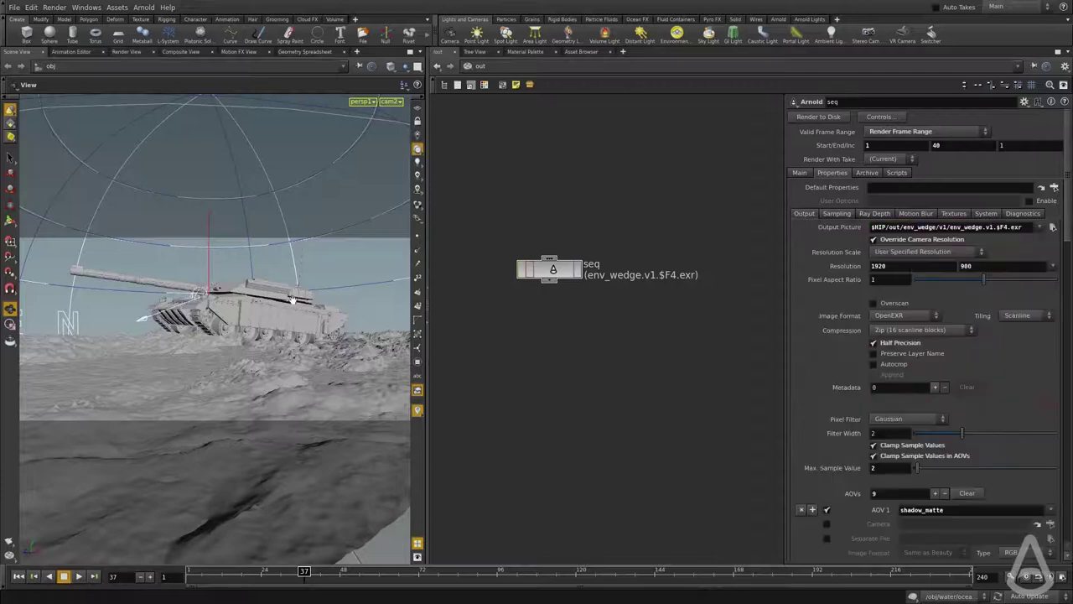
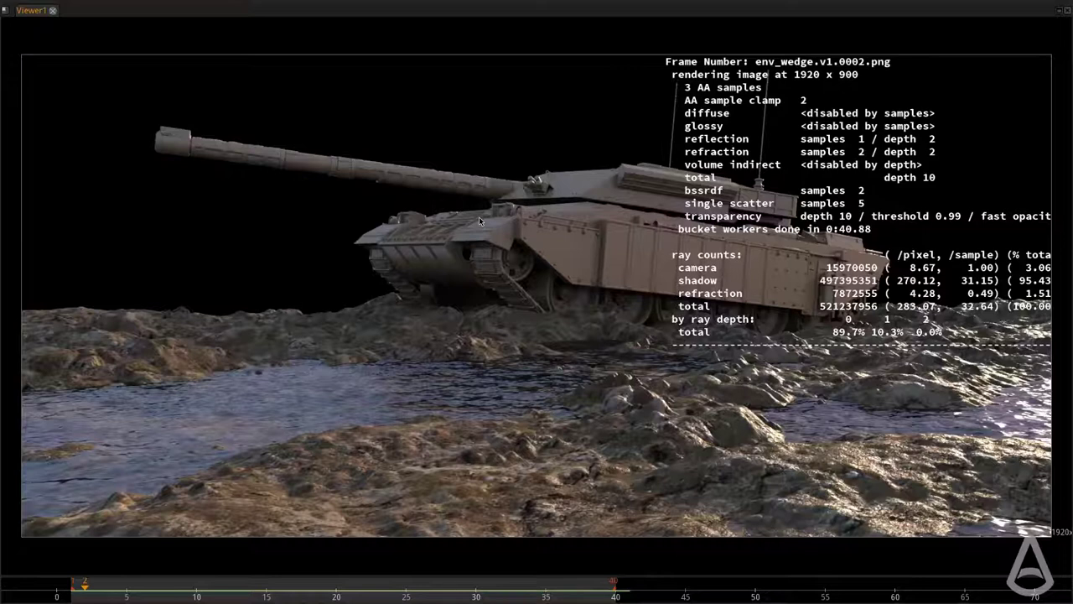
# Step: In Nuke's viewer, step through the env_wedge.v1 renders around frames 2 to 4 and compare their annotated AA samples
pyautogui.press('Right')
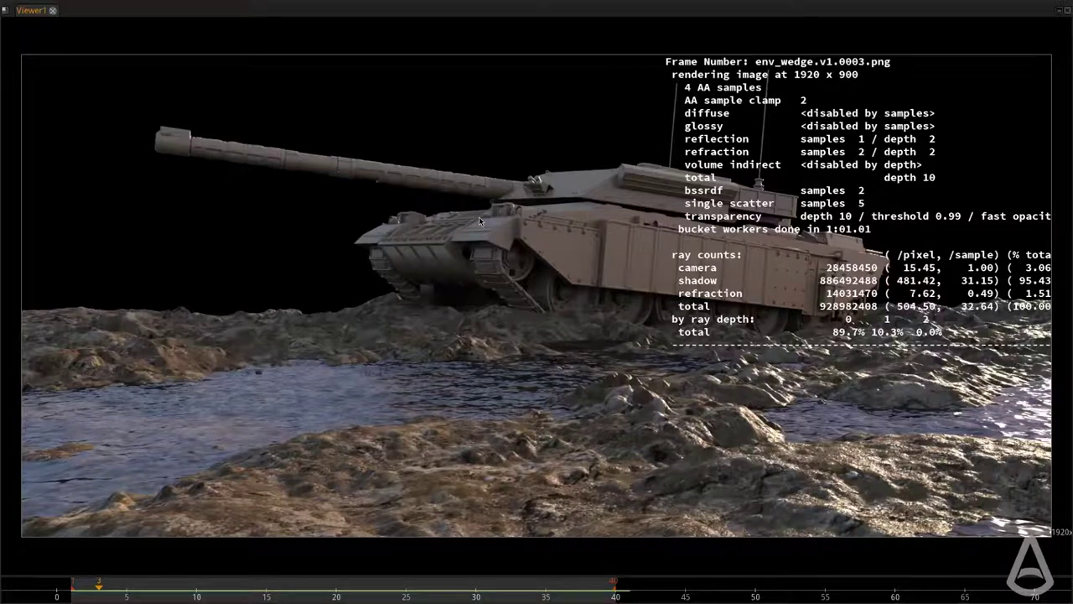
pyautogui.press('Right')
pyautogui.press('Left')
pyautogui.press('Left')
# Step: Inspect the render noise up close on the tank's barrel, front hull and tracks at frame 2
pyautogui.scroll(5, 520, 163)
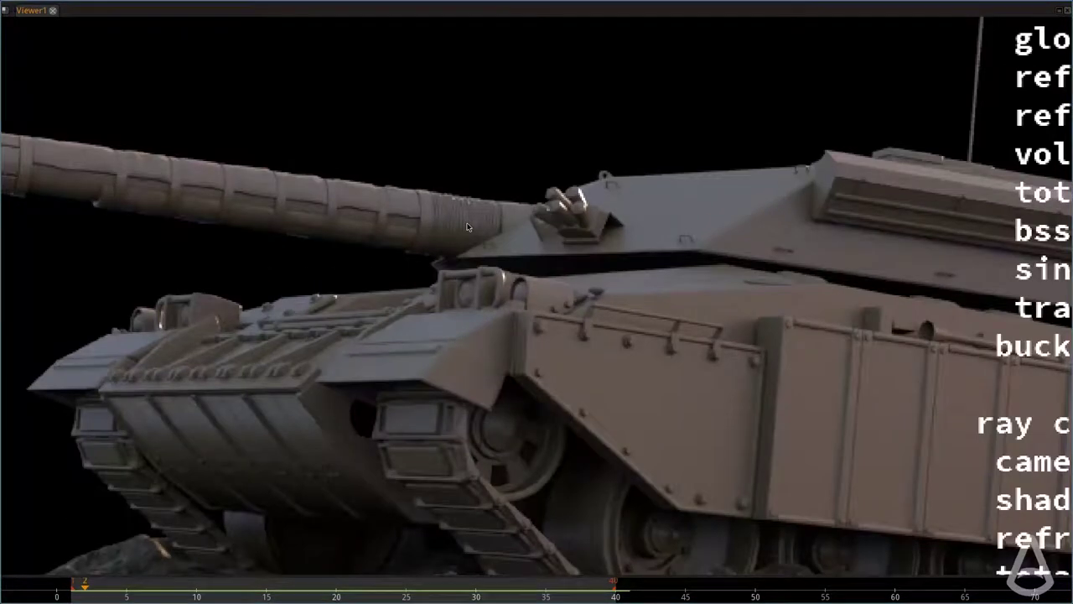
pyautogui.scroll(-5, 468, 226)
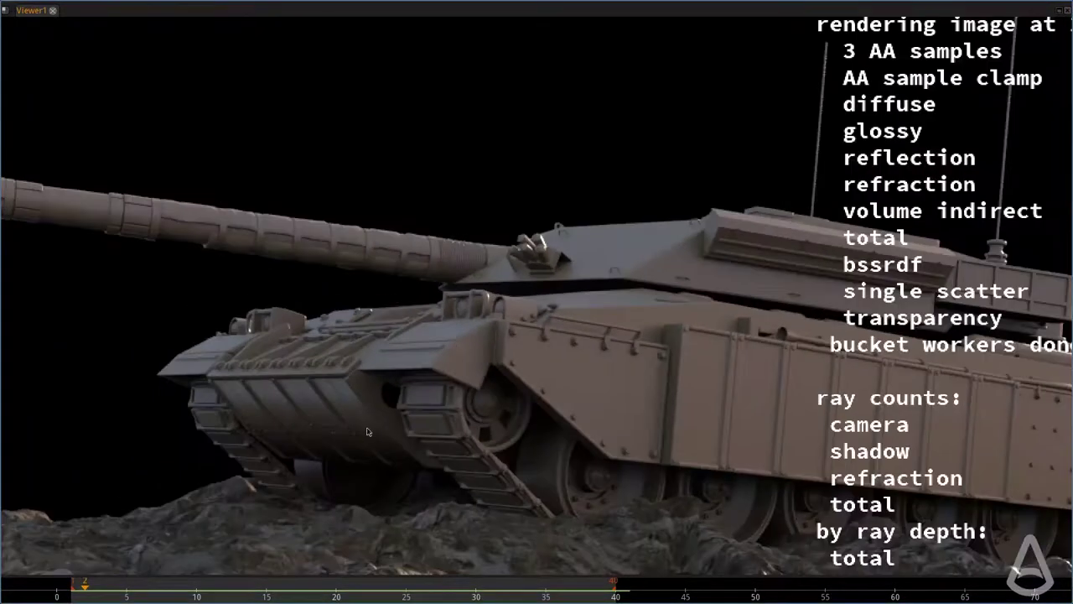
pyautogui.scroll(5, 482, 411)
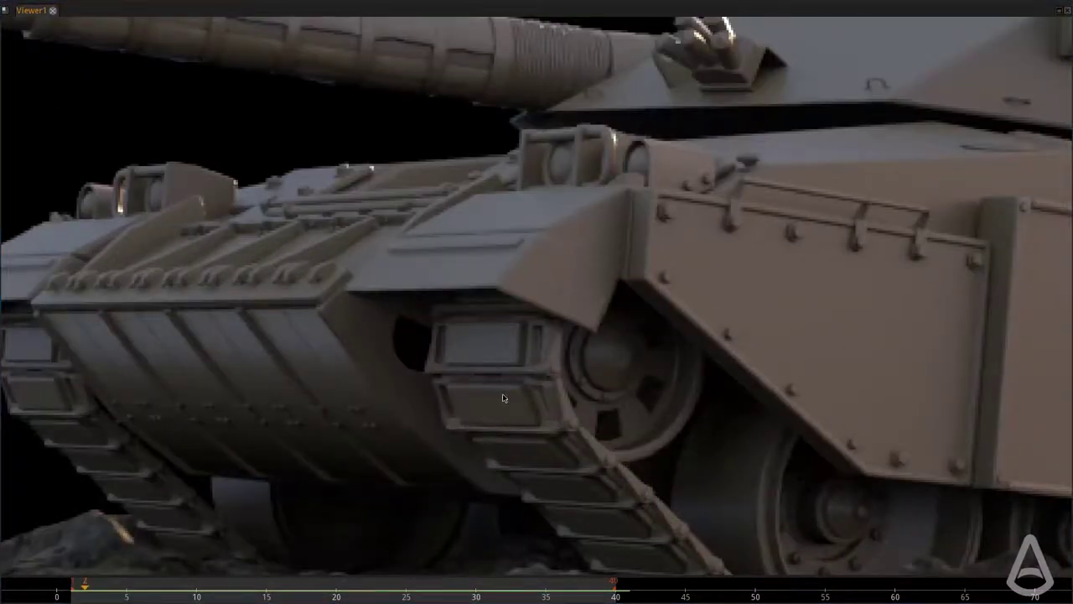
pyautogui.scroll(-3, 507, 463)
# Step: Inspect the frame 1 render up close along the tank's tracks, wheels, side armour and turret
pyautogui.scroll(1, 379, 510)
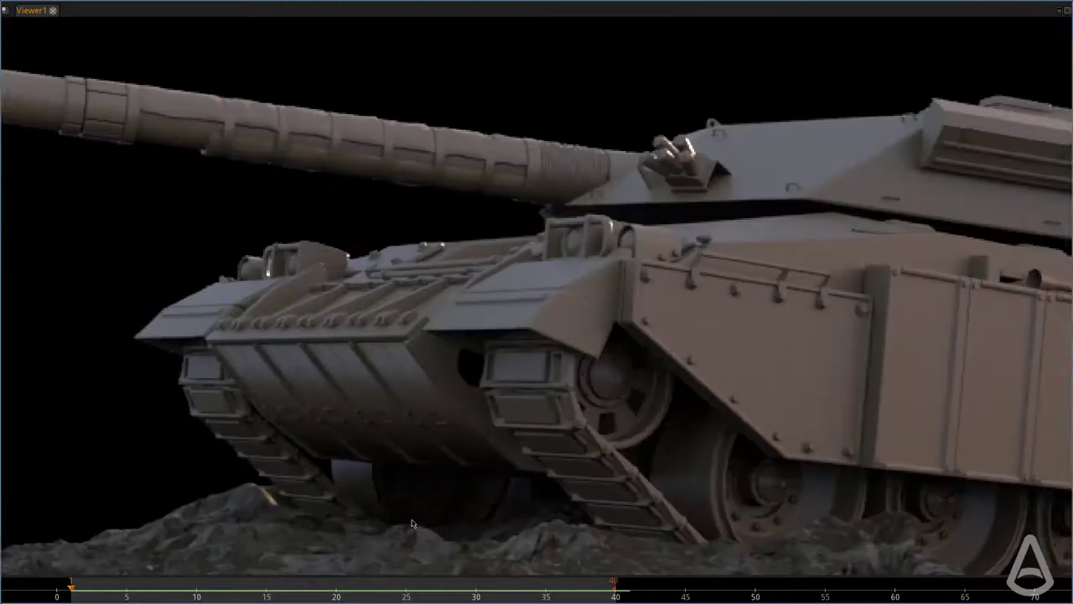
pyautogui.scroll(-2, 405, 425)
pyautogui.moveTo(456, 427); pyautogui.dragTo(296, 423, button='middle')
pyautogui.scroll(3, 296, 423)
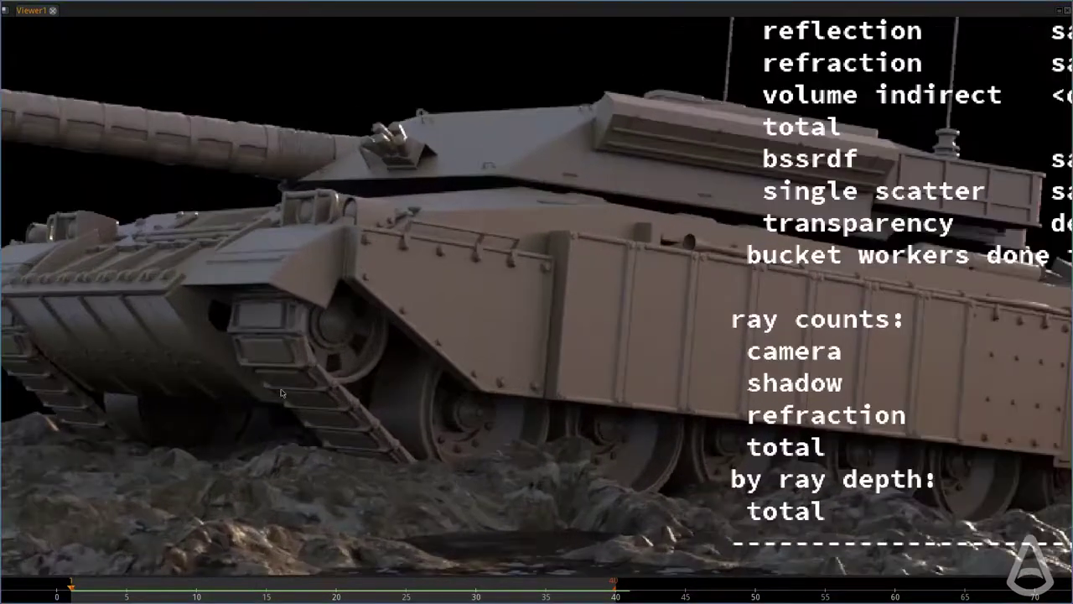
pyautogui.scroll(3, 218, 369)
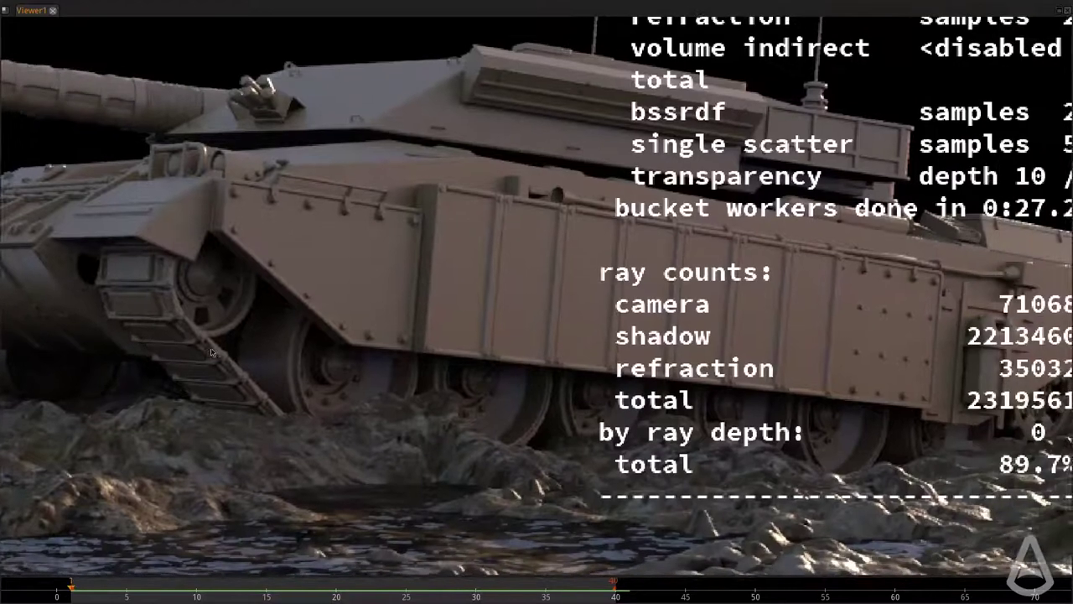
pyautogui.moveTo(617, 463); pyautogui.dragTo(568, 440, button='middle')
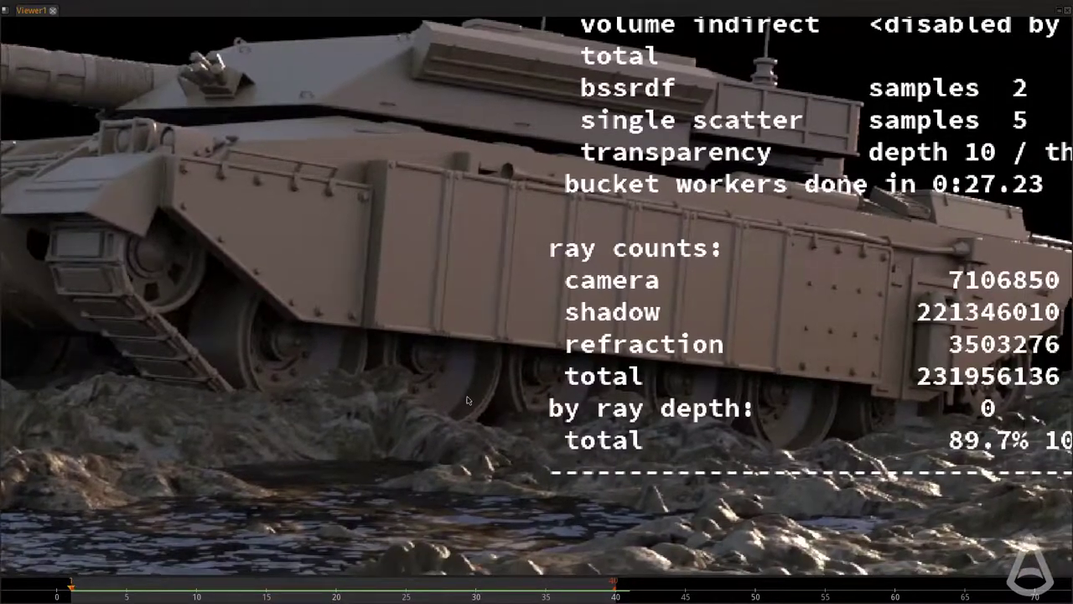
pyautogui.scroll(1, 568, 440)
pyautogui.moveTo(699, 397); pyautogui.dragTo(570, 403, button='middle')
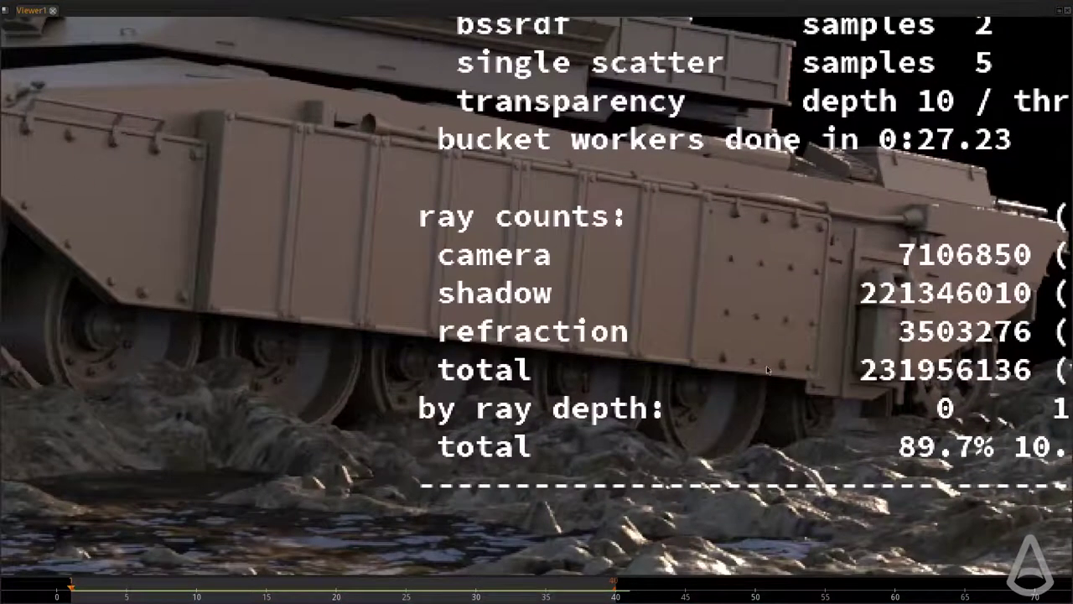
pyautogui.moveTo(685, 303); pyautogui.dragTo(606, 435, button='middle')
pyautogui.scroll(-1, 677, 359)
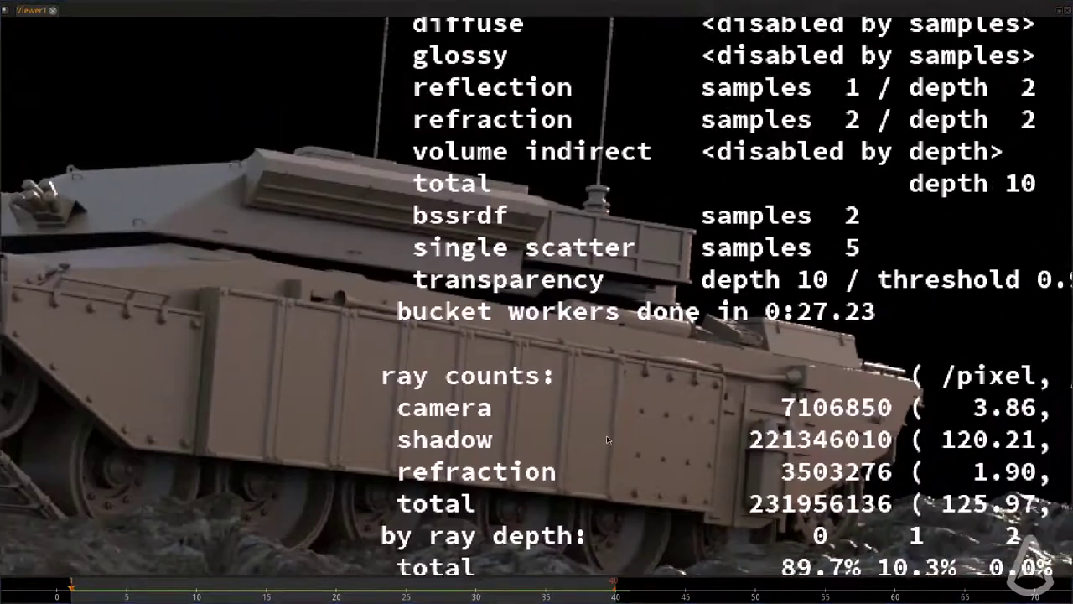
# Step: Inspect the noise on the tank's side armour, wheels and tracks in frames 6 and 7, along with their render statistics
pyautogui.moveTo(749, 333); pyautogui.dragTo(792, 269, button='middle')
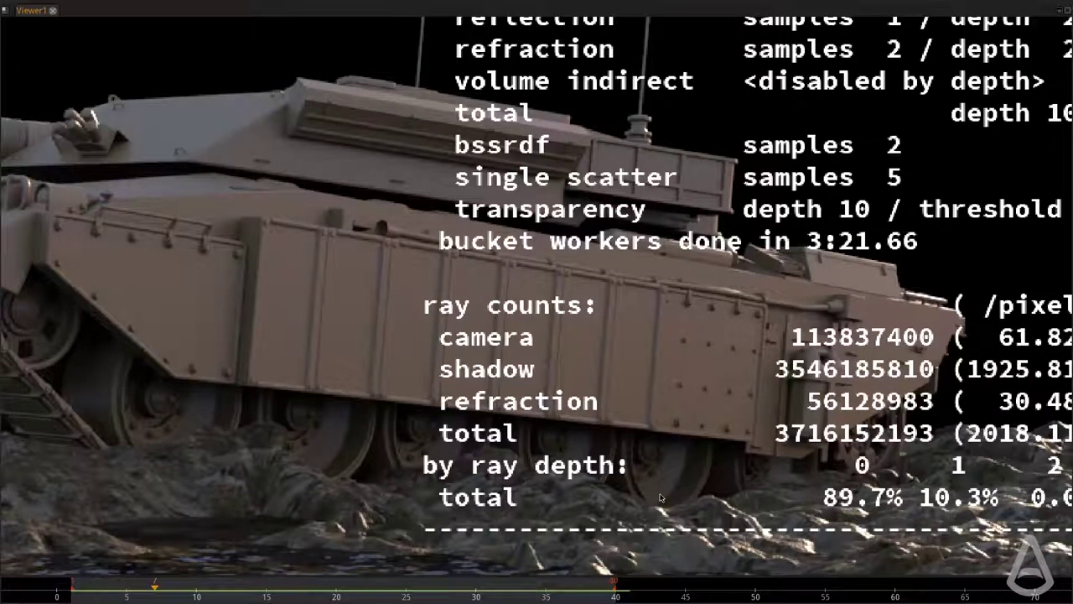
pyautogui.press('Left')
pyautogui.scroll(-2, 595, 387)
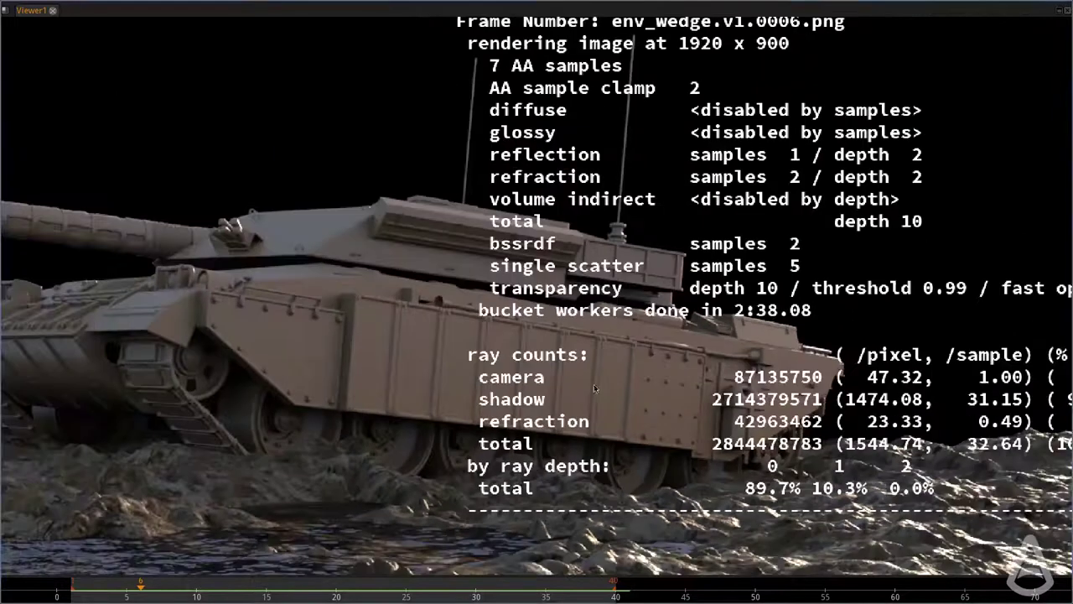
pyautogui.scroll(3, 255, 453)
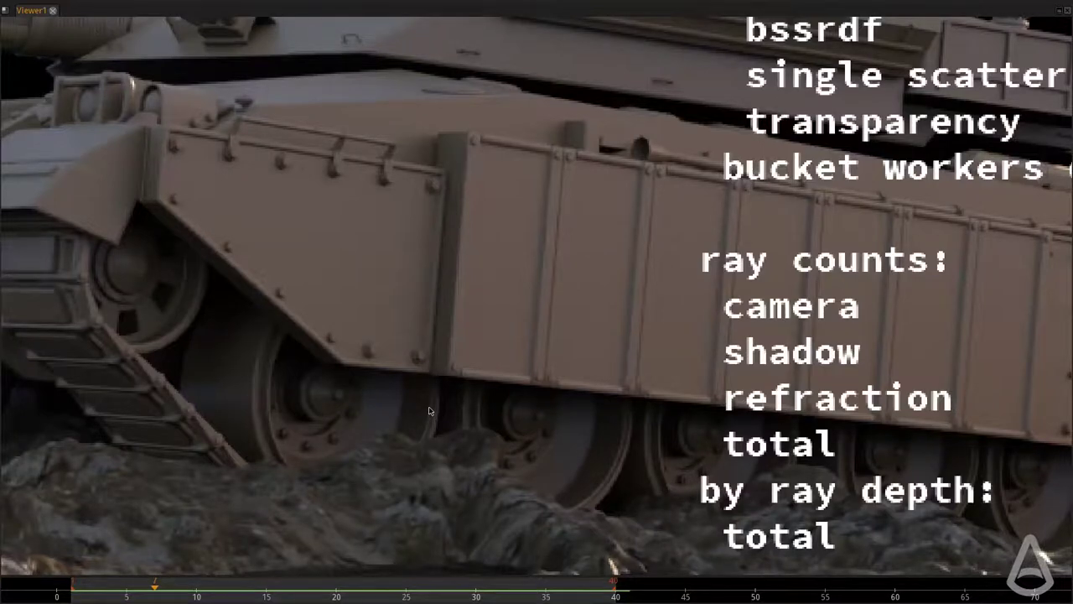
pyautogui.scroll(-6, 600, 346)
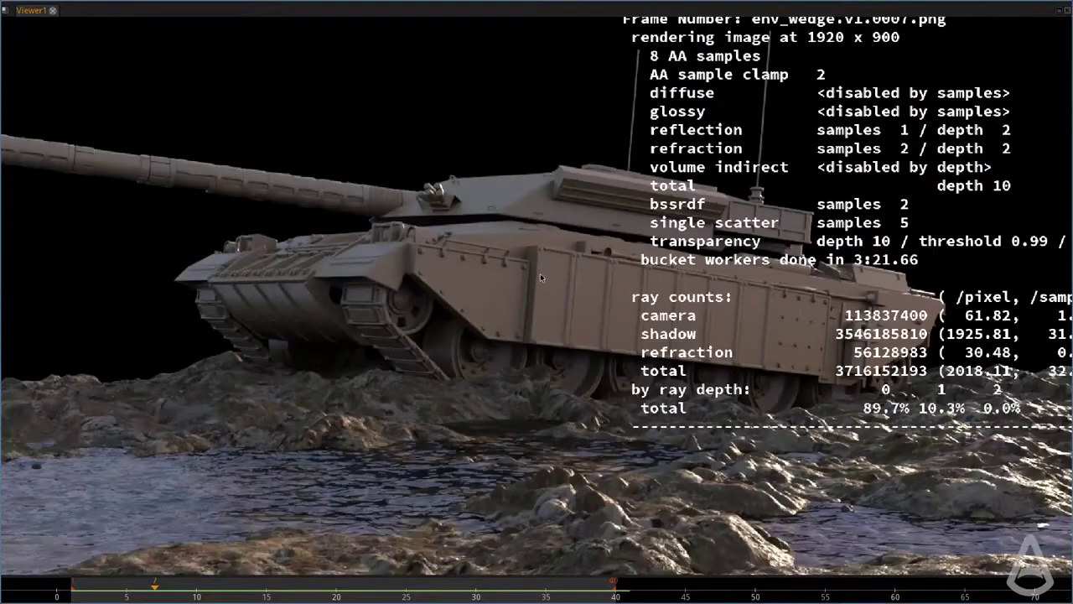
pyautogui.scroll(2, 779, 279)
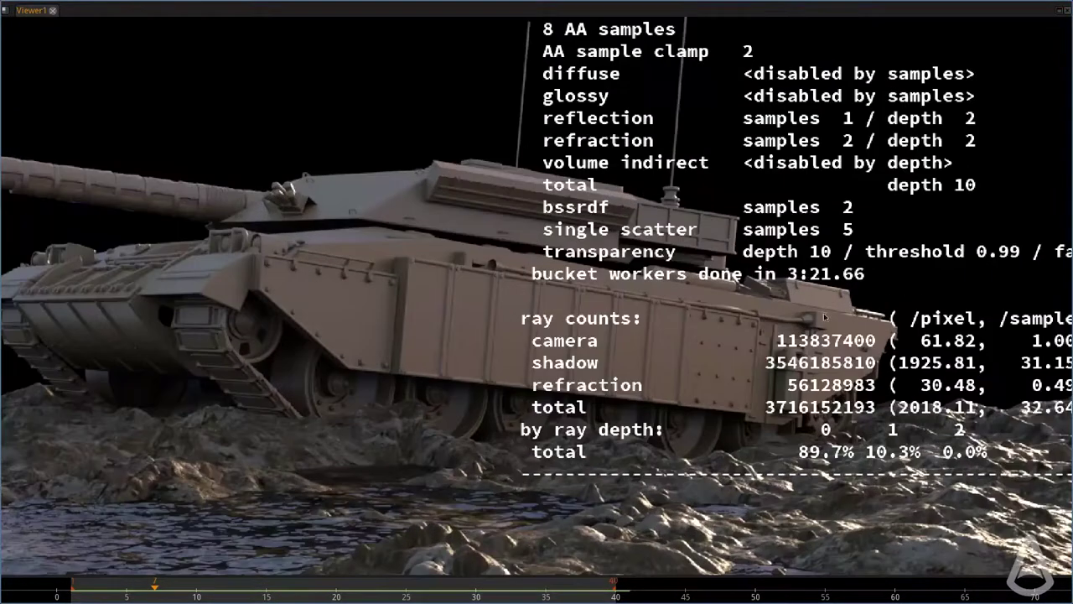
pyautogui.moveTo(613, 95); pyautogui.dragTo(615, 112, button='middle')
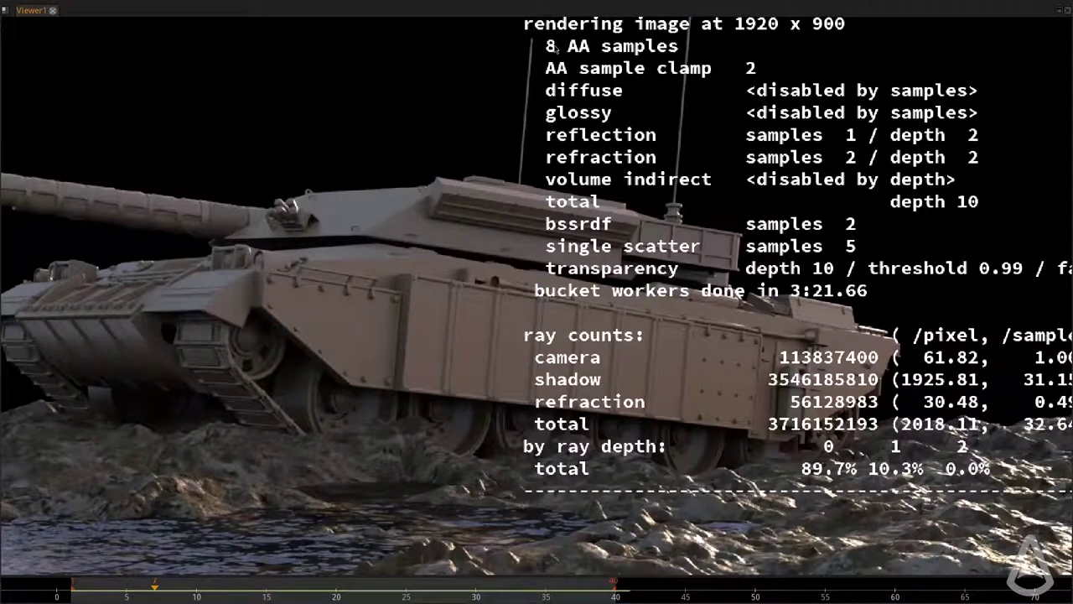
# Step: Step back through the renders from frame 7 to frame 1 to compare noise at decreasing AA samples
pyautogui.press('Left')
pyautogui.press('Left')
pyautogui.press('Left')
pyautogui.press('Left')
pyautogui.press('Left')
pyautogui.press('Left')
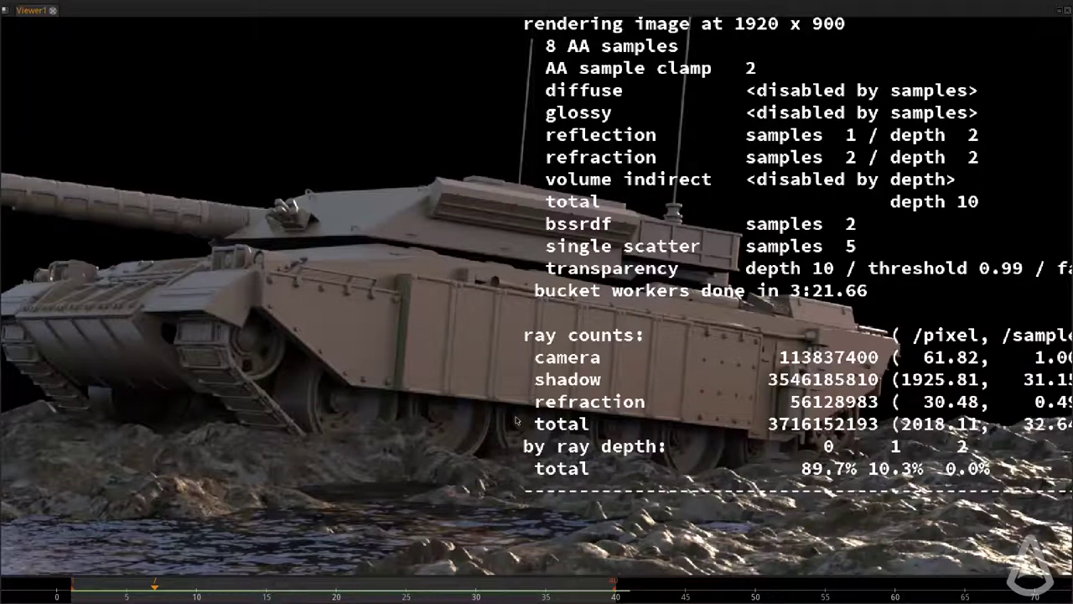
# Step: Step forward from frame 7 to frame 11 and compare the AA samples, render times and ray counts
pyautogui.press('Right')
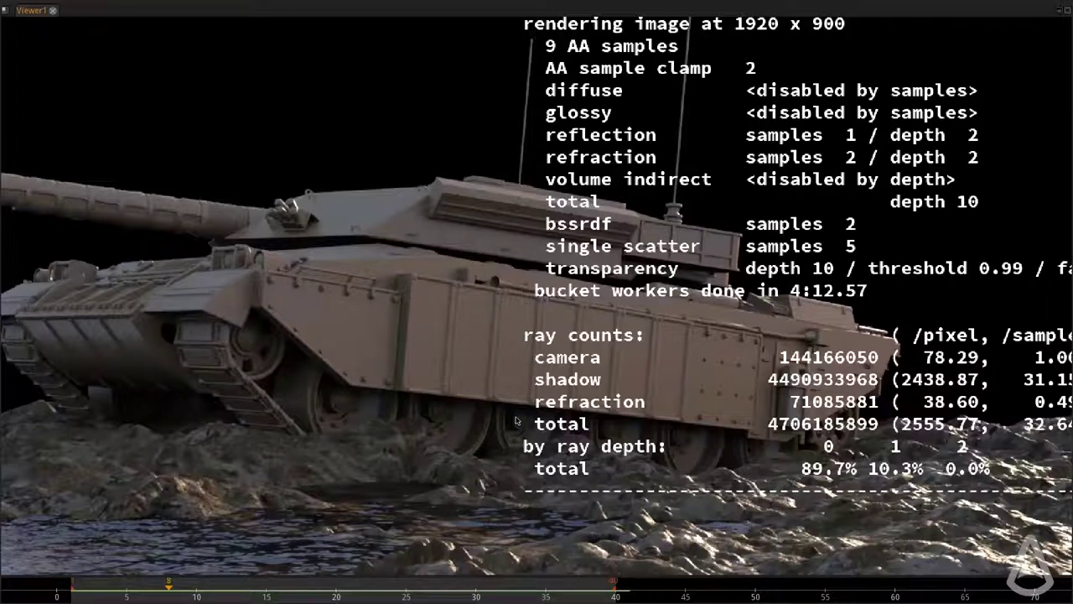
pyautogui.press('Right')
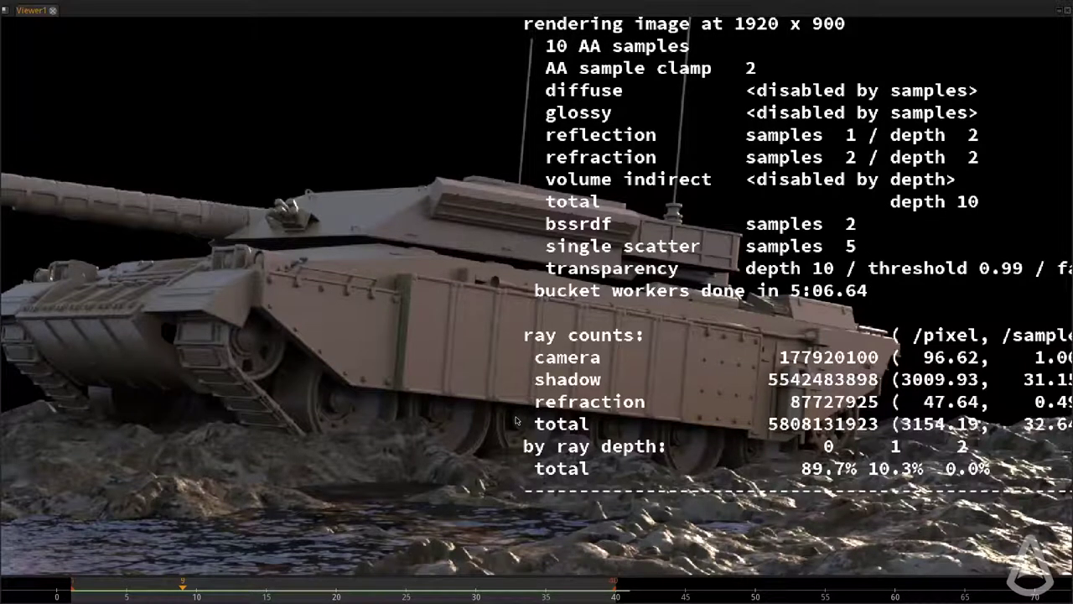
pyautogui.press('Right')
pyautogui.press('Right')
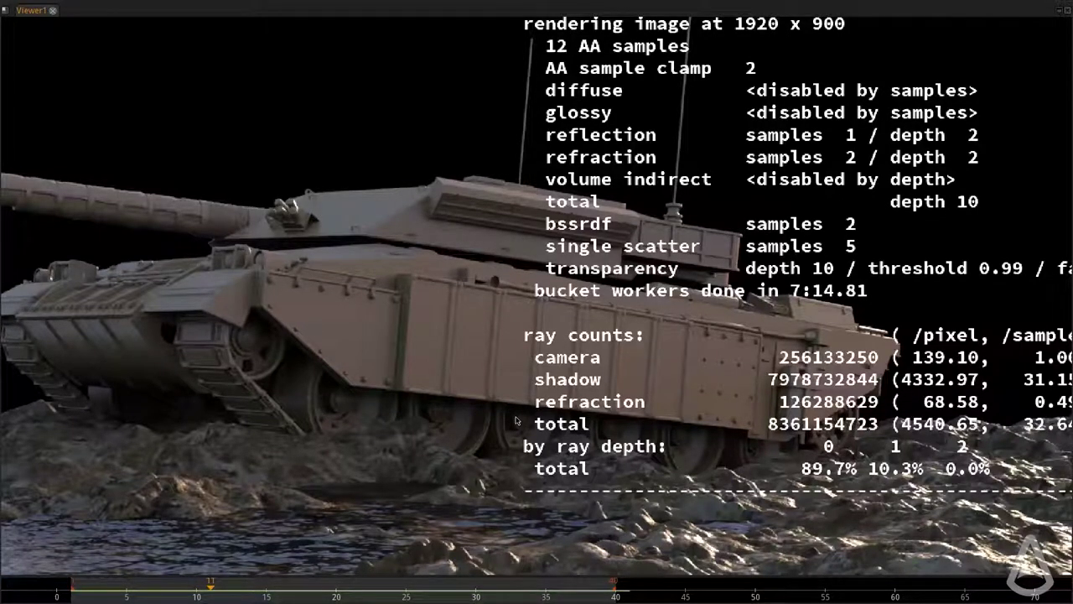
# Step: Flip repeatedly between frames 11 and 12 to compare the tank's lighting without and with diffuse samples
pyautogui.press('Right')
pyautogui.press('Left')
pyautogui.press('Right')
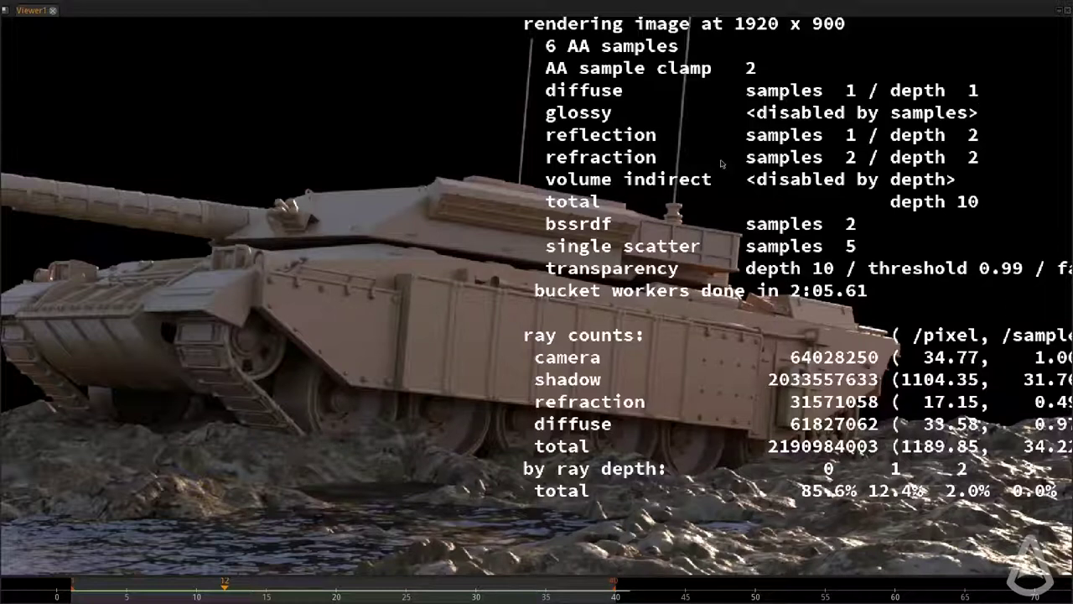
pyautogui.press('Left')
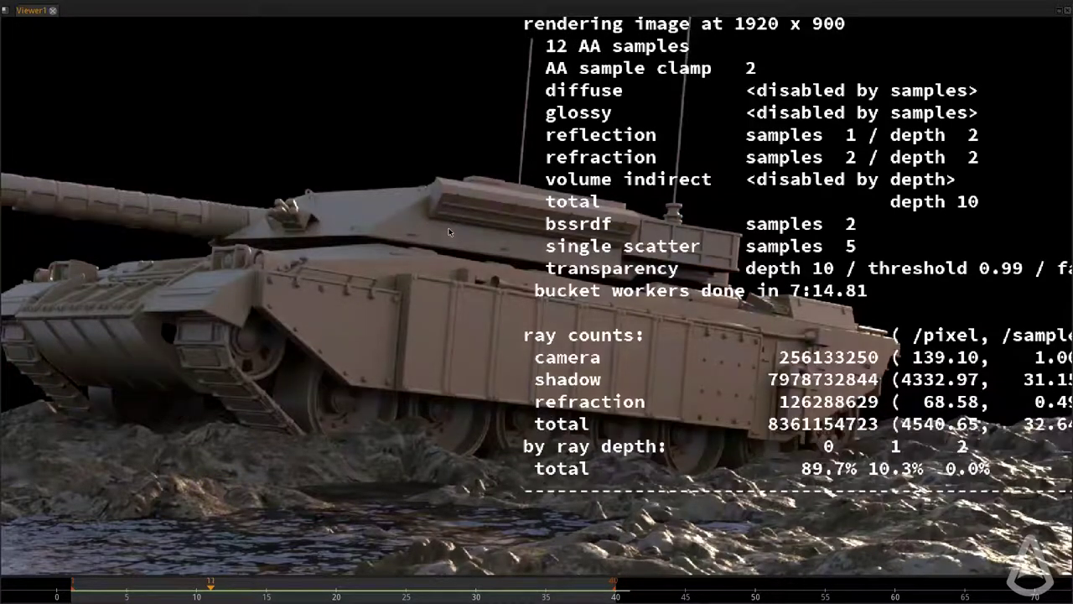
pyautogui.press('Right')
pyautogui.press('Left')
pyautogui.press('Right')
pyautogui.press('Left')
pyautogui.press('Right')
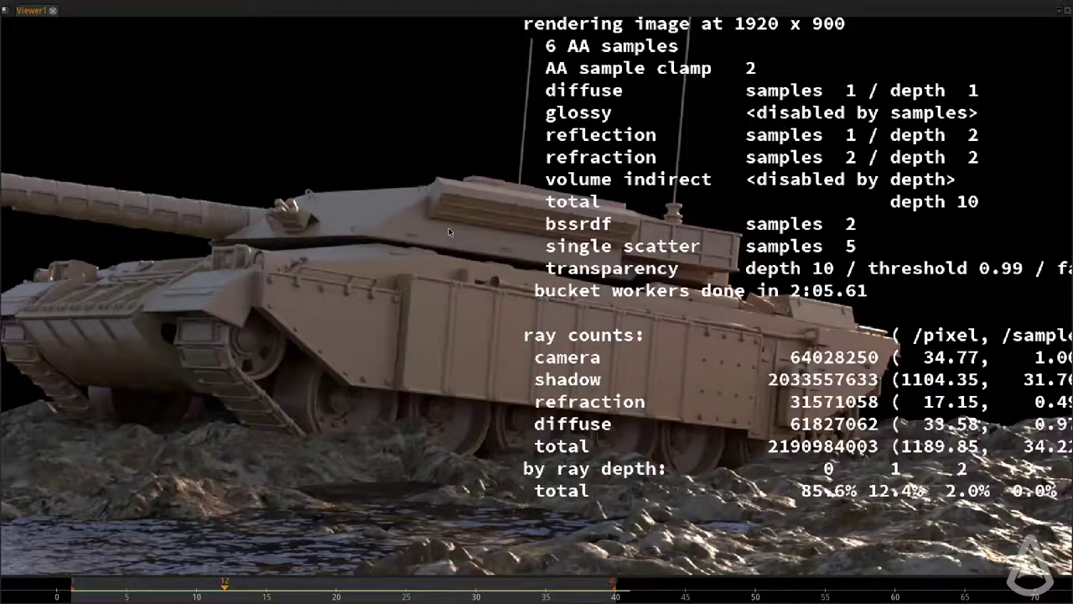
pyautogui.press('Left')
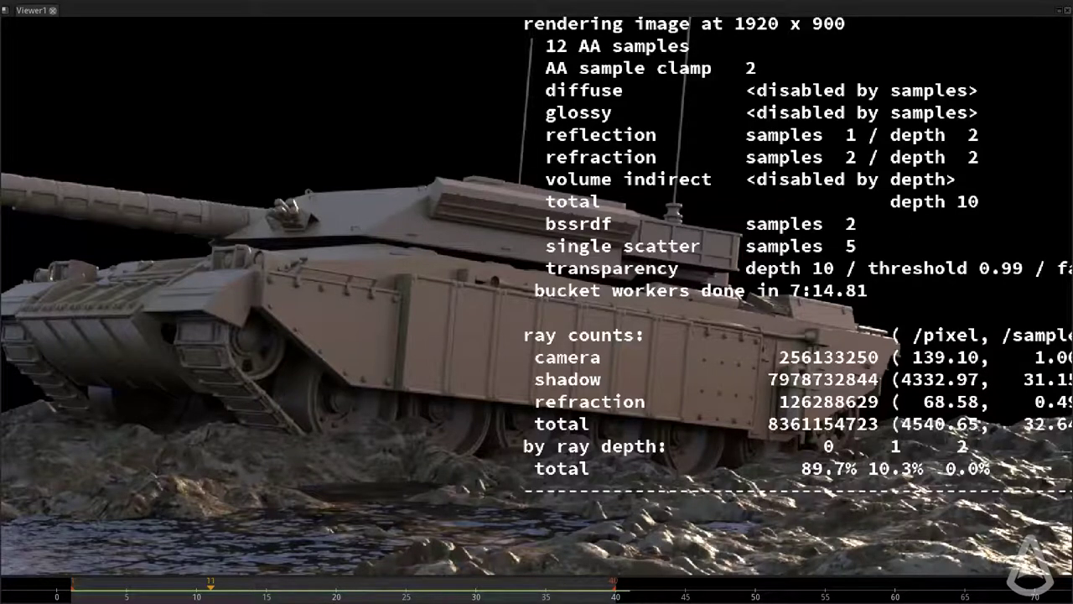
# Step: Show the indirect diffuse pass from the second viewer input and compare frames 11 and 12
pyautogui.press('2')
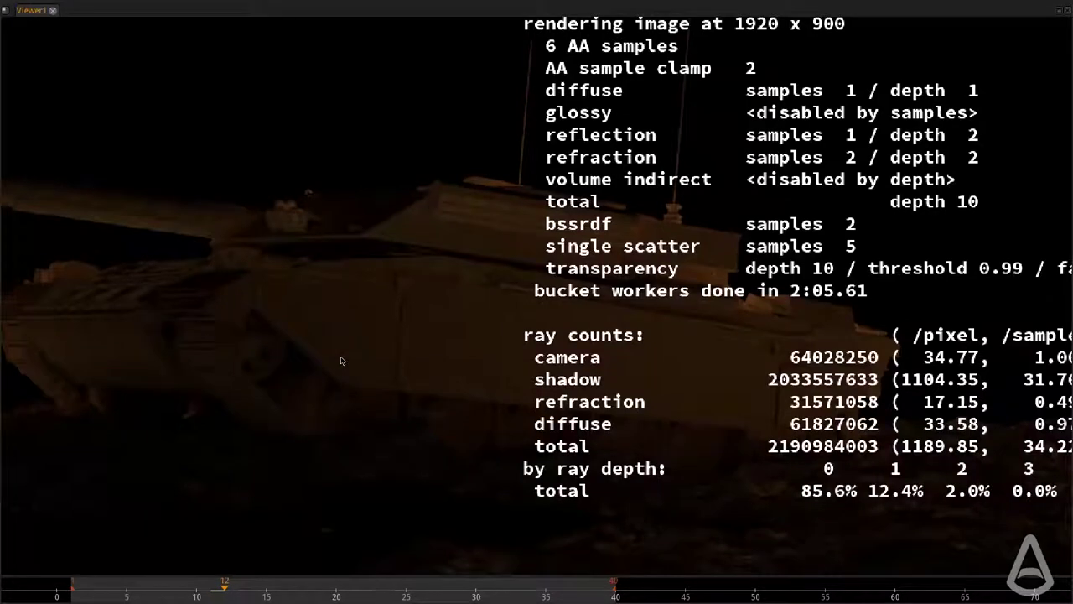
pyautogui.press('Left')
pyautogui.press('Right')
pyautogui.scroll(-6, 486, 304)
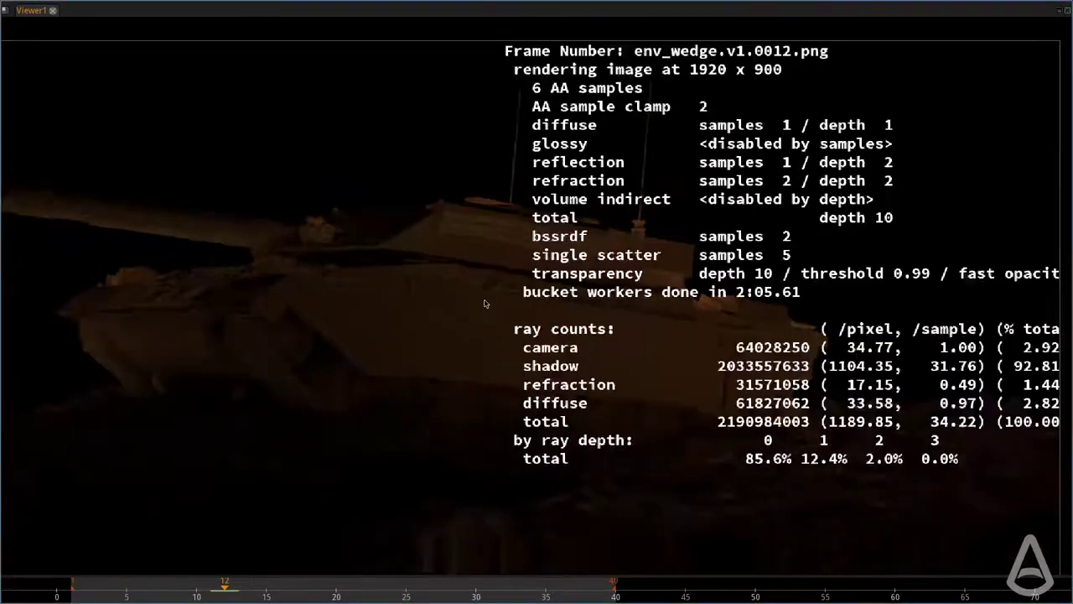
pyautogui.scroll(2, 517, 387)
pyautogui.scroll(3, 531, 316)
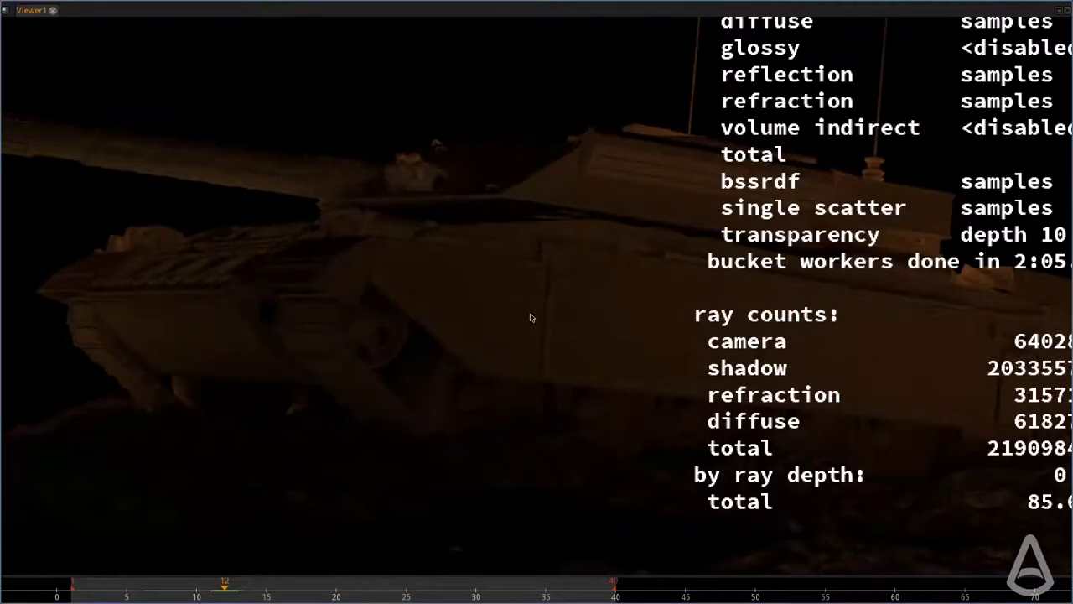
pyautogui.press('Left')
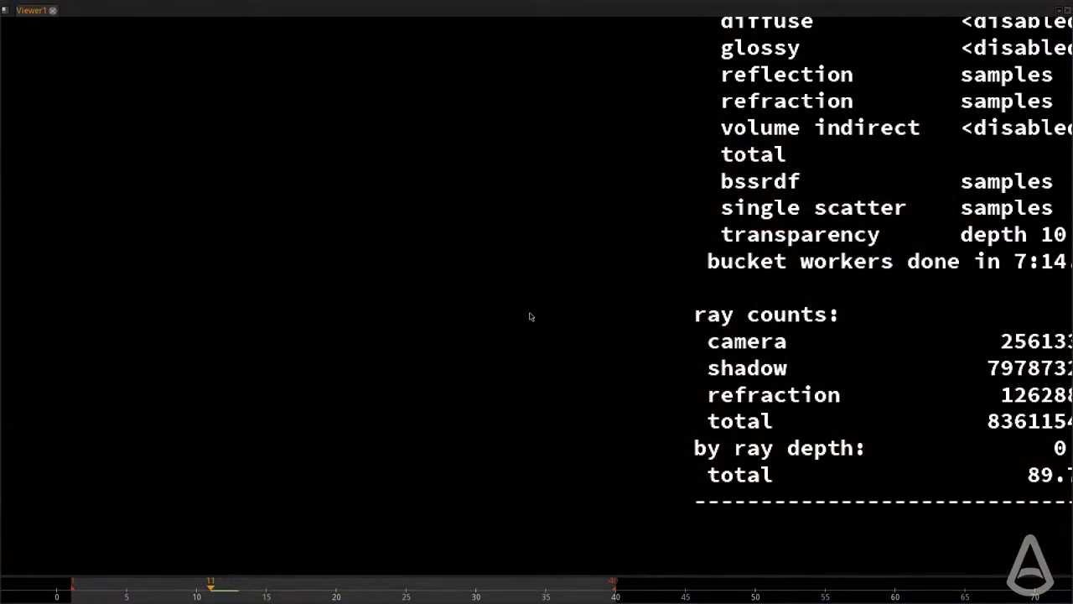
pyautogui.scroll(-2, 666, 297)
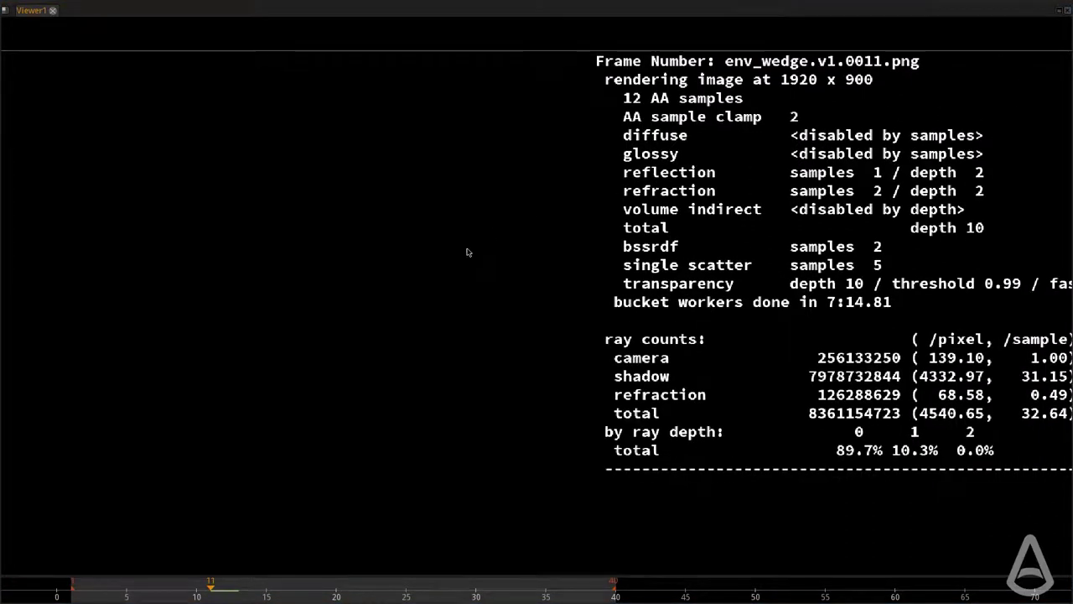
pyautogui.press('Right')
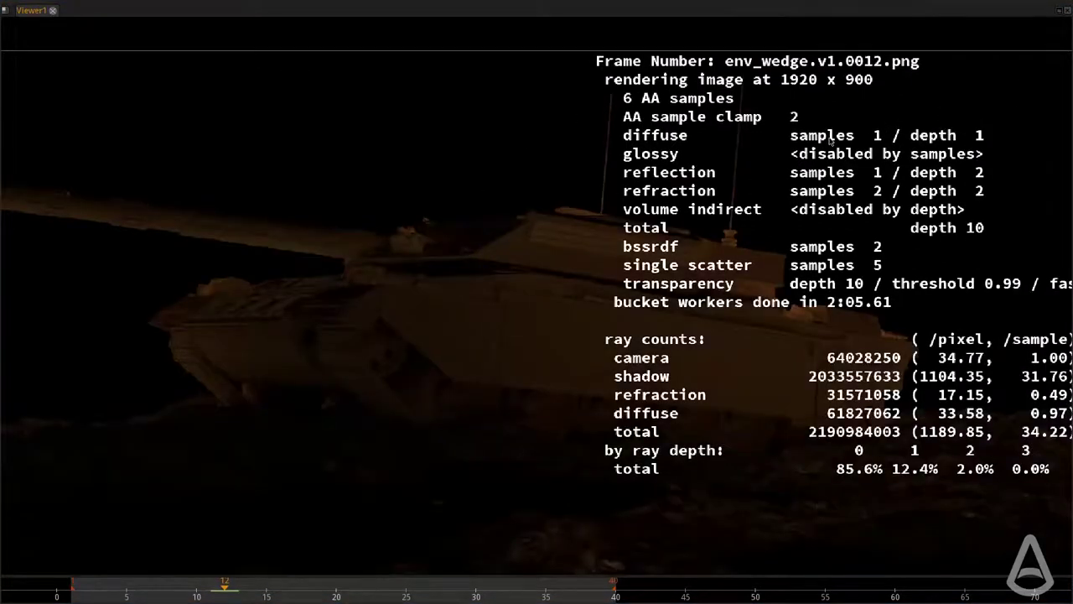
# Step: Inspect the frame 12 indirect diffuse pass across the tank's hull together with its ray counts
pyautogui.scroll(1, 902, 135)
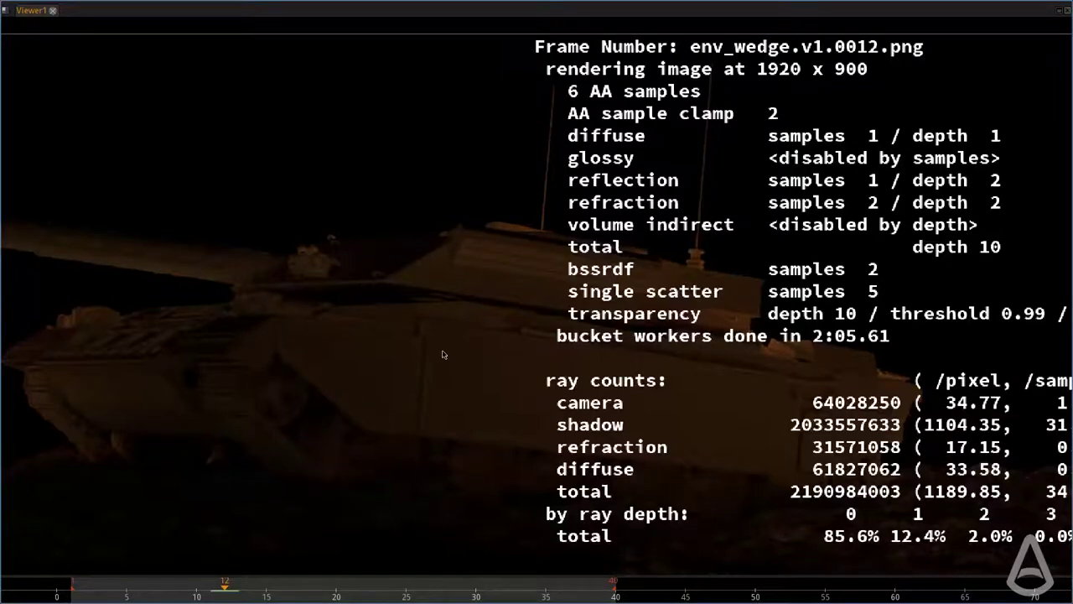
pyautogui.moveTo(412, 387); pyautogui.dragTo(469, 299, button='middle')
pyautogui.scroll(1, 475, 347)
pyautogui.scroll(-1, 501, 331)
pyautogui.moveTo(545, 312); pyautogui.dragTo(533, 352, button='middle')
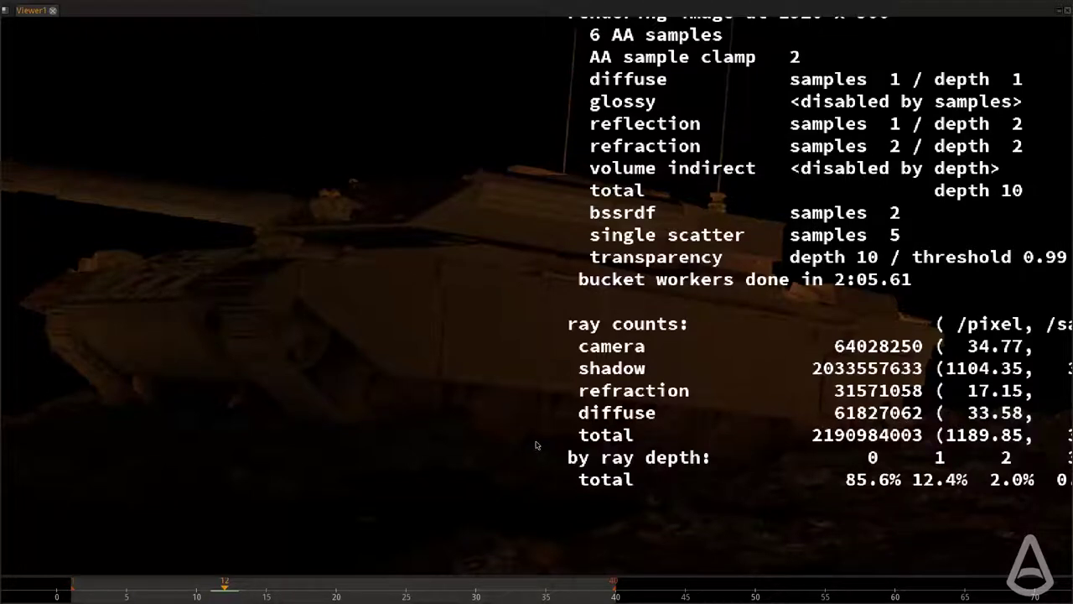
# Step: Step back and forth through the indirect diffuse pass from frame 12 to frame 16, comparing noise as diffuse samples increase
pyautogui.press('Right')
pyautogui.press('Right')
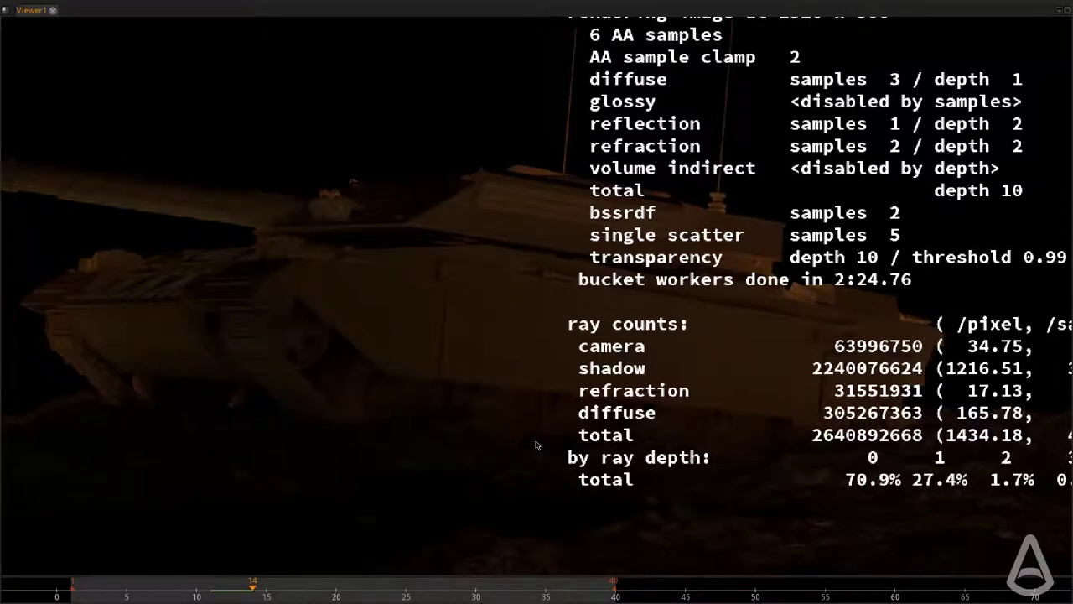
pyautogui.press('Left')
pyautogui.press('Right')
pyautogui.scroll(1, 397, 400)
pyautogui.press('Left')
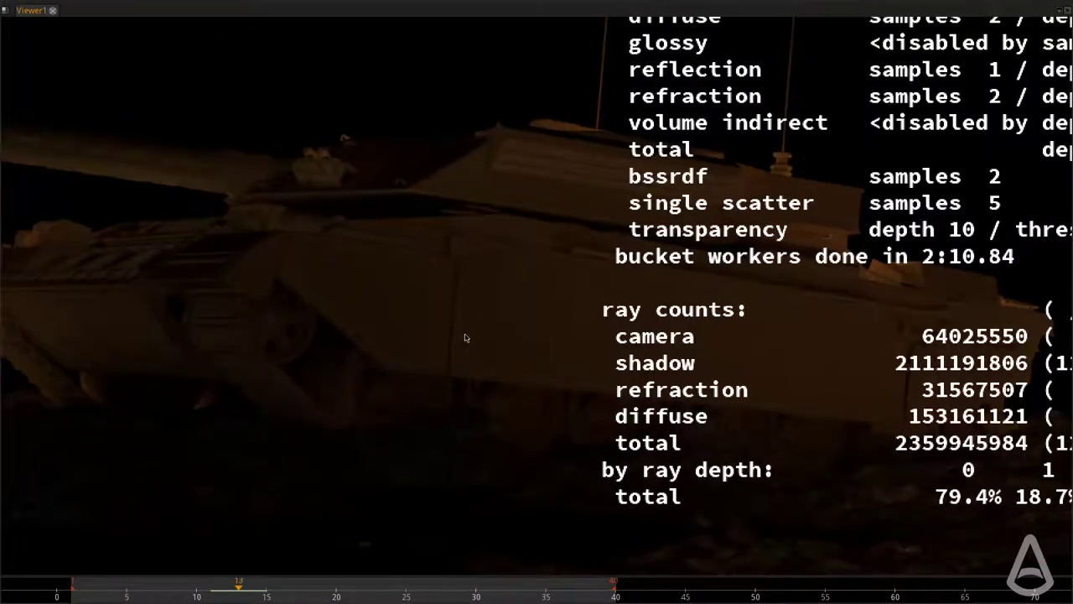
pyautogui.press('Left')
pyautogui.press('Right')
pyautogui.press('Left')
pyautogui.press('Right')
pyautogui.press('Right')
pyautogui.press('Right')
pyautogui.press('Right')
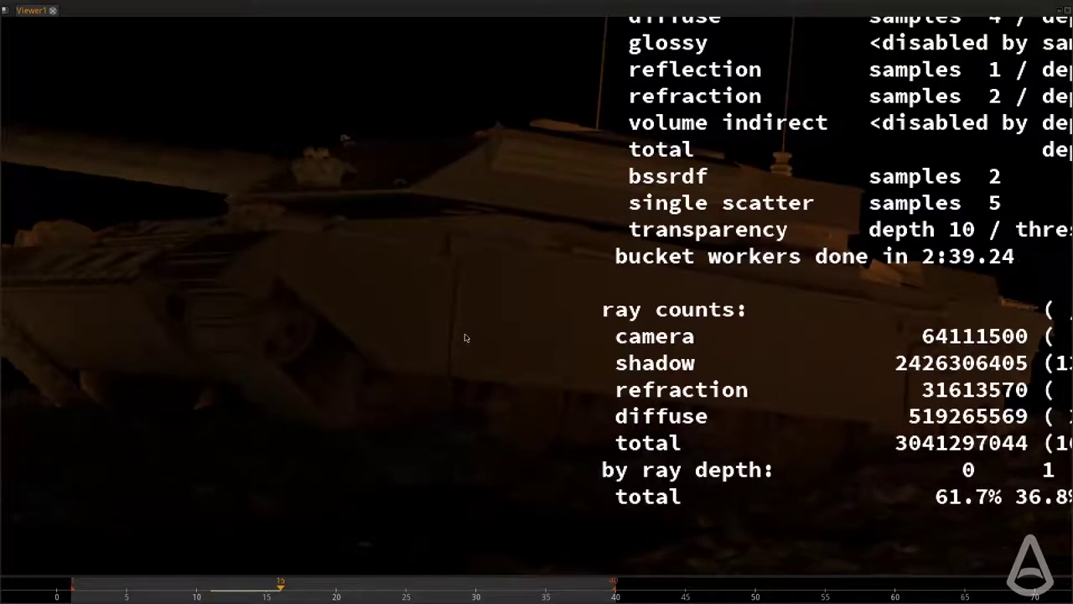
# Step: Examine the indirect diffuse pass up close on frames 16 and 17 for remaining noise
pyautogui.moveTo(566, 321); pyautogui.dragTo(502, 354, button='middle')
pyautogui.scroll(-1, 502, 355)
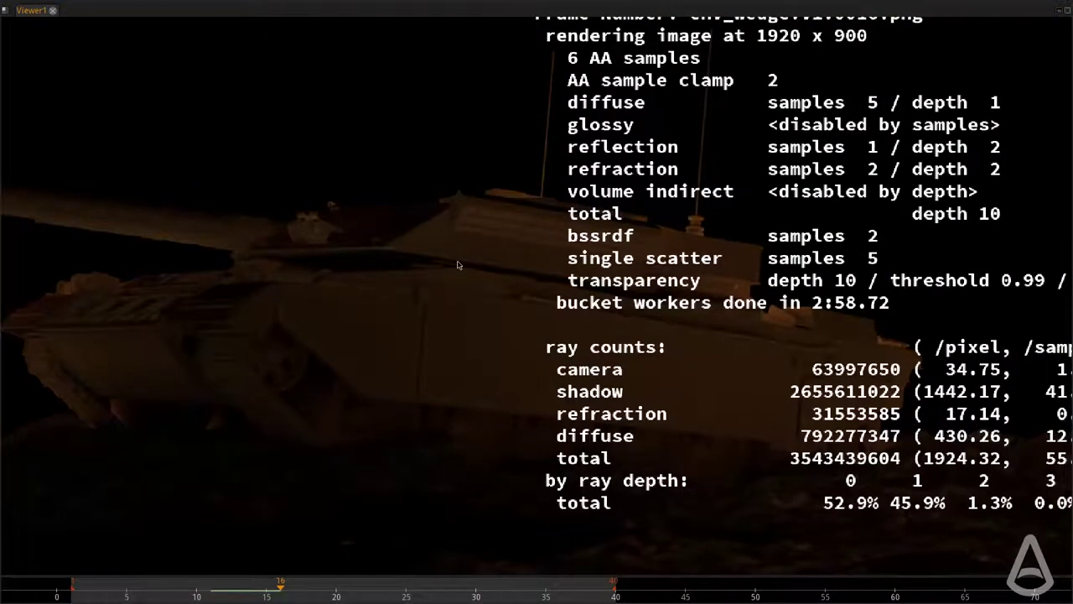
pyautogui.press('Right')
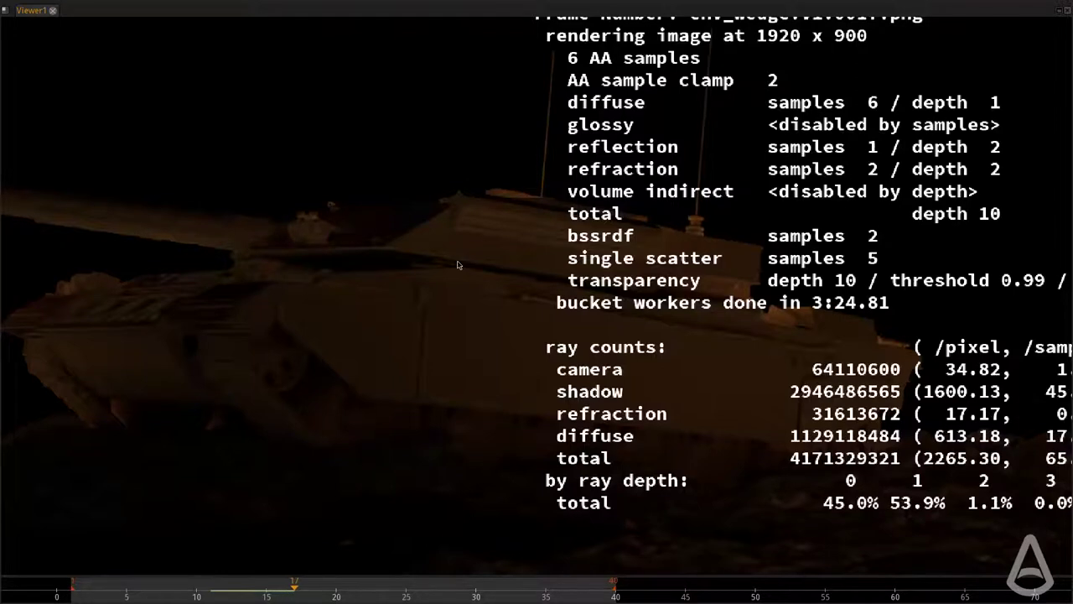
pyautogui.scroll(2, 478, 251)
pyautogui.moveTo(362, 386); pyautogui.dragTo(776, 273, button='middle')
pyautogui.scroll(3, 482, 342)
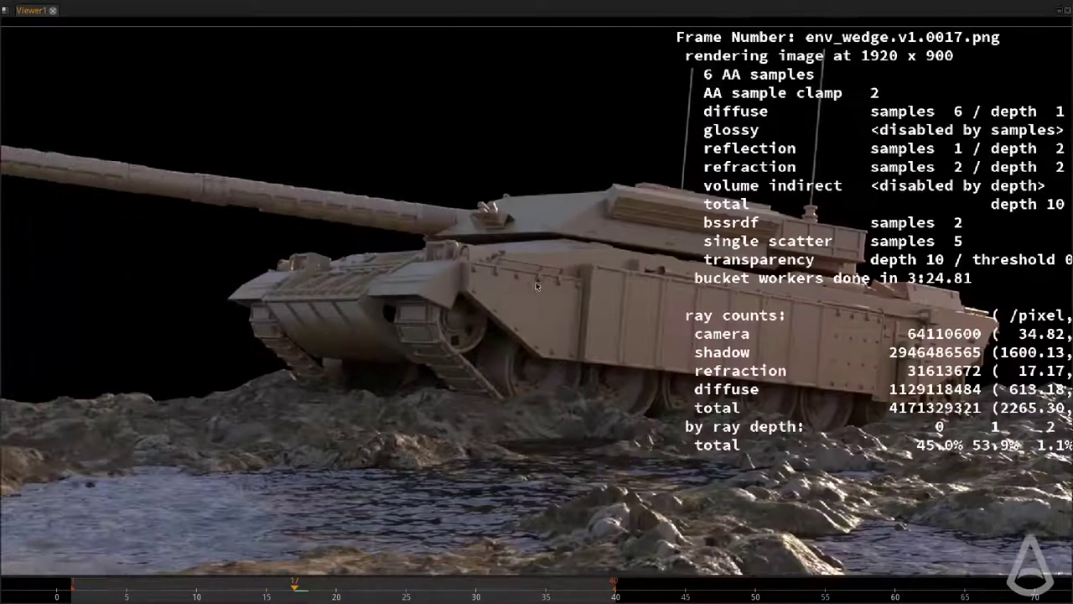
# Step: Inspect the full frame 17 render across the tank's turret, hull and tracks alongside its annotated statistics
pyautogui.scroll(2, 530, 307)
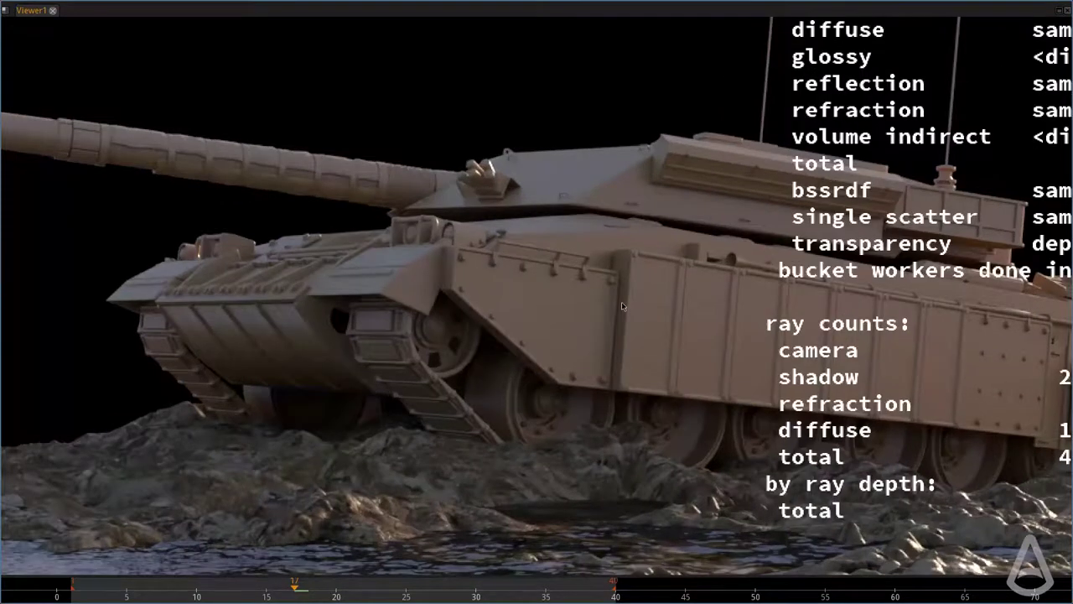
pyautogui.moveTo(622, 306); pyautogui.dragTo(566, 315, button='middle')
pyautogui.scroll(-1, 552, 319)
pyautogui.moveTo(682, 200); pyautogui.dragTo(570, 316, button='middle')
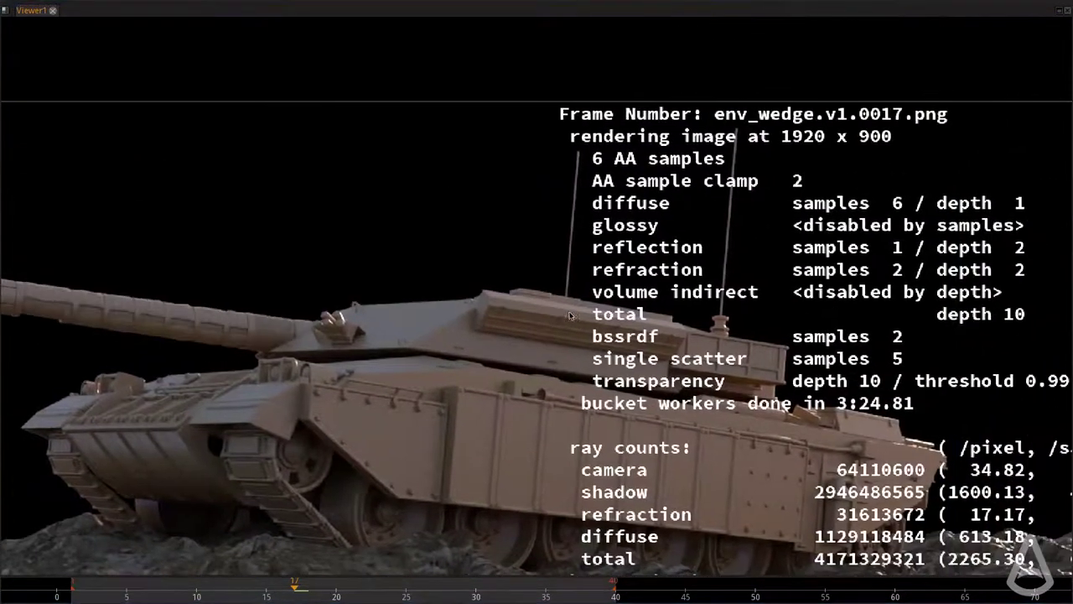
pyautogui.moveTo(522, 410); pyautogui.dragTo(571, 276, button='middle')
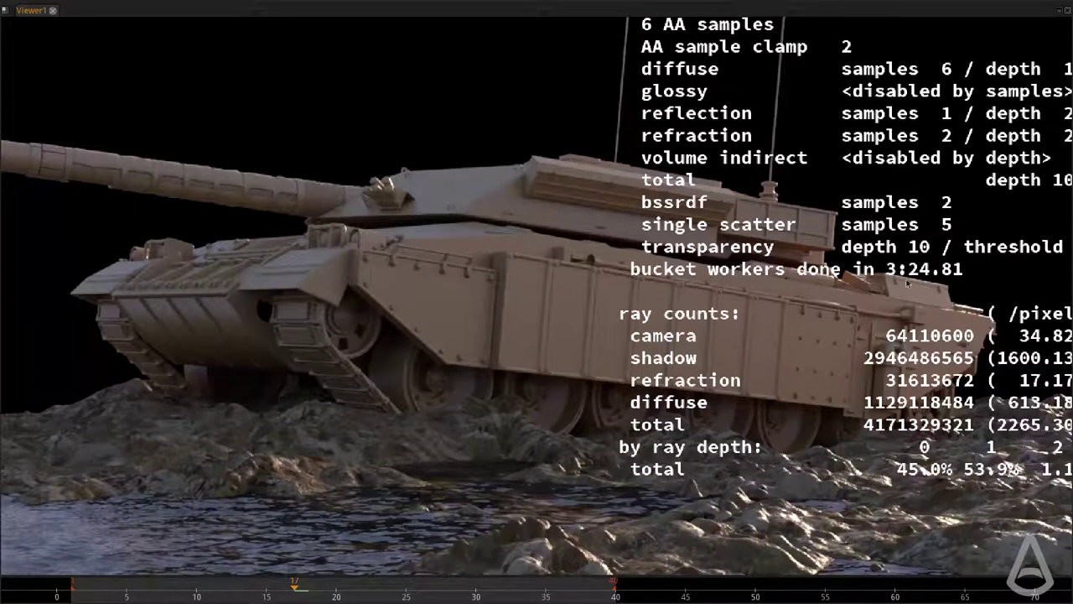
pyautogui.scroll(1, 458, 428)
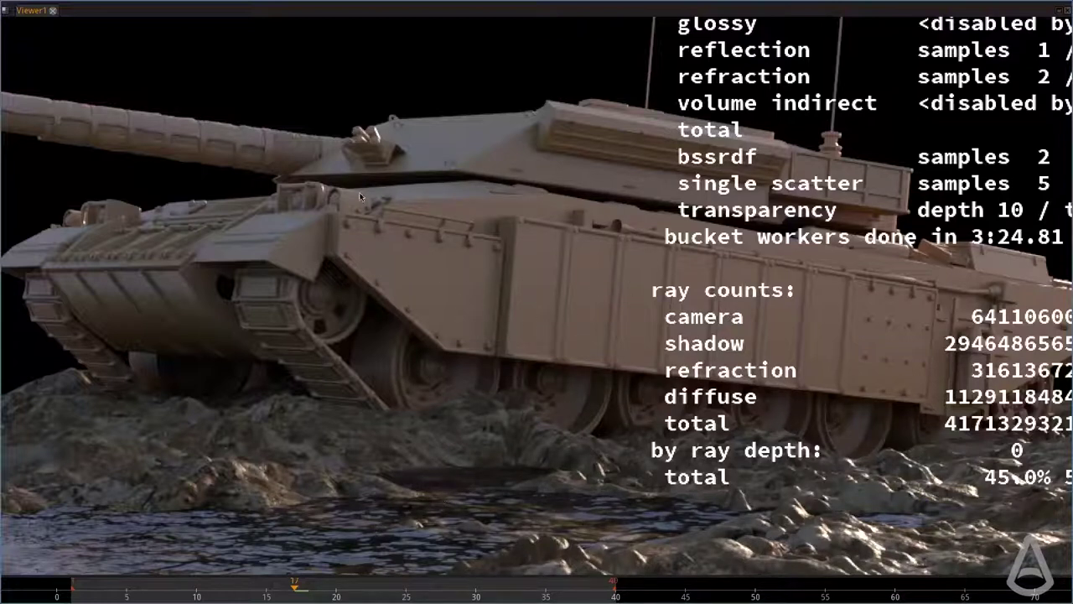
pyautogui.scroll(-2, 360, 417)
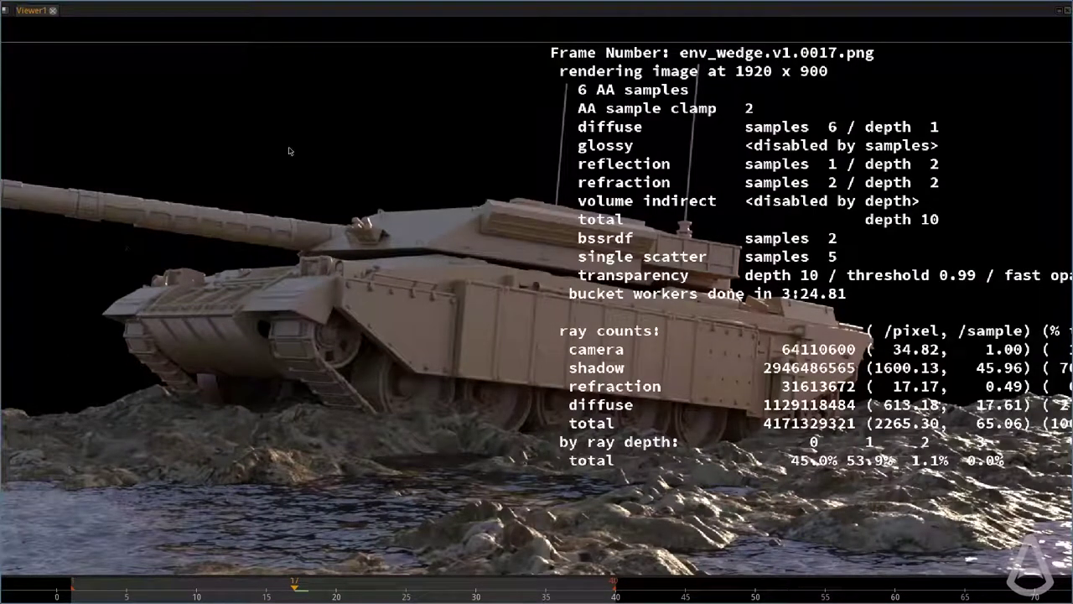
# Step: Examine the tank's hull and tracks up close while stepping back through the full renders from frame 21 to frame 16
pyautogui.moveTo(702, 409); pyautogui.dragTo(681, 405, button='middle')
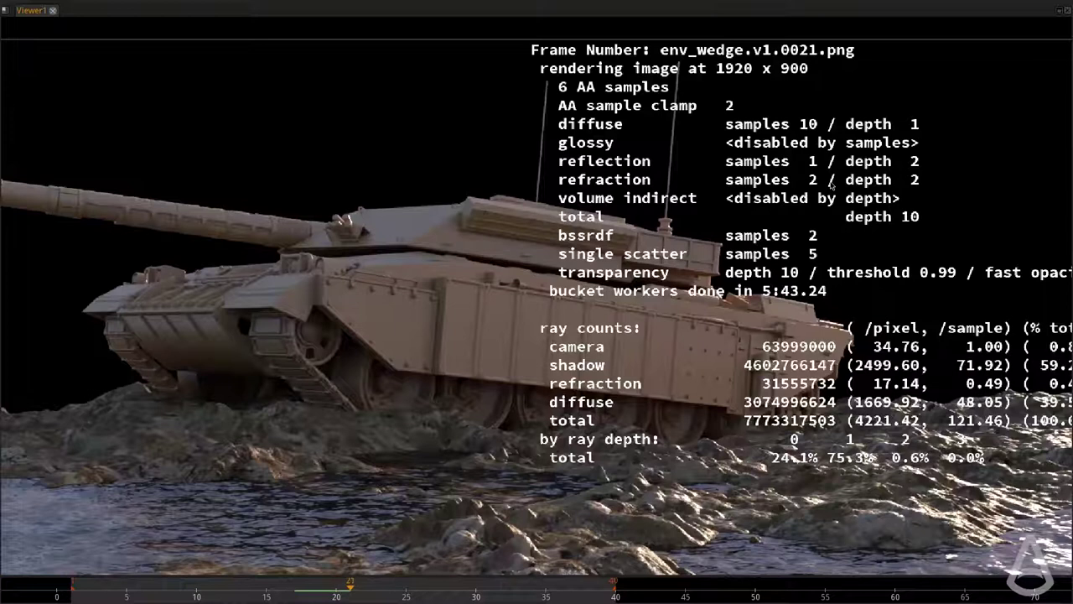
pyautogui.scroll(4, 385, 372)
pyautogui.scroll(-1, 383, 402)
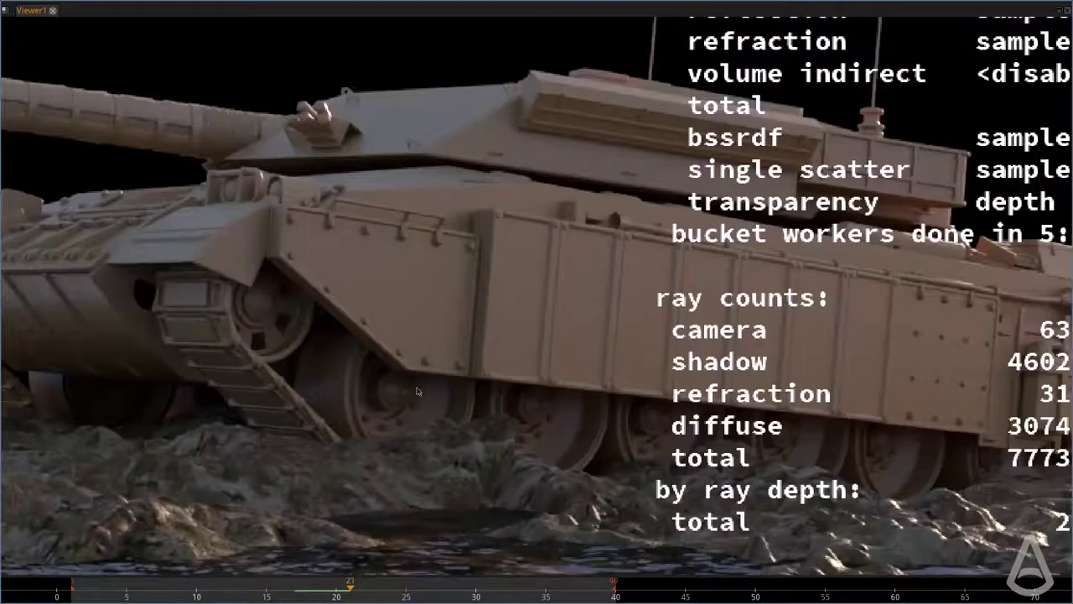
pyautogui.moveTo(536, 342); pyautogui.dragTo(457, 391, button='middle')
pyautogui.press('Left')
pyautogui.press('Left')
pyautogui.press('Left')
pyautogui.press('Left')
pyautogui.press('Left')
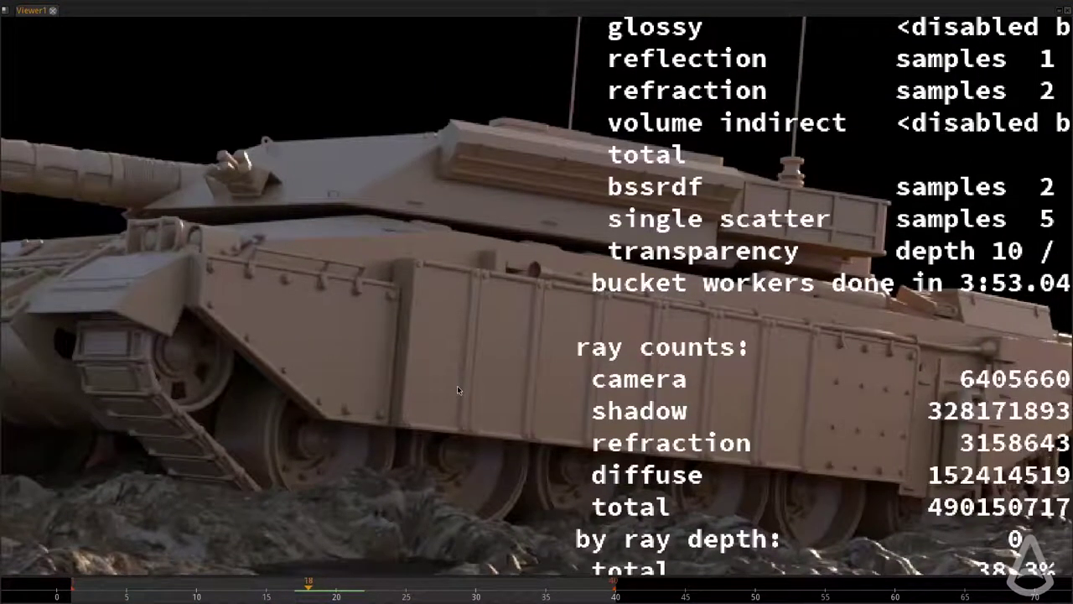
pyautogui.scroll(-2, 457, 385)
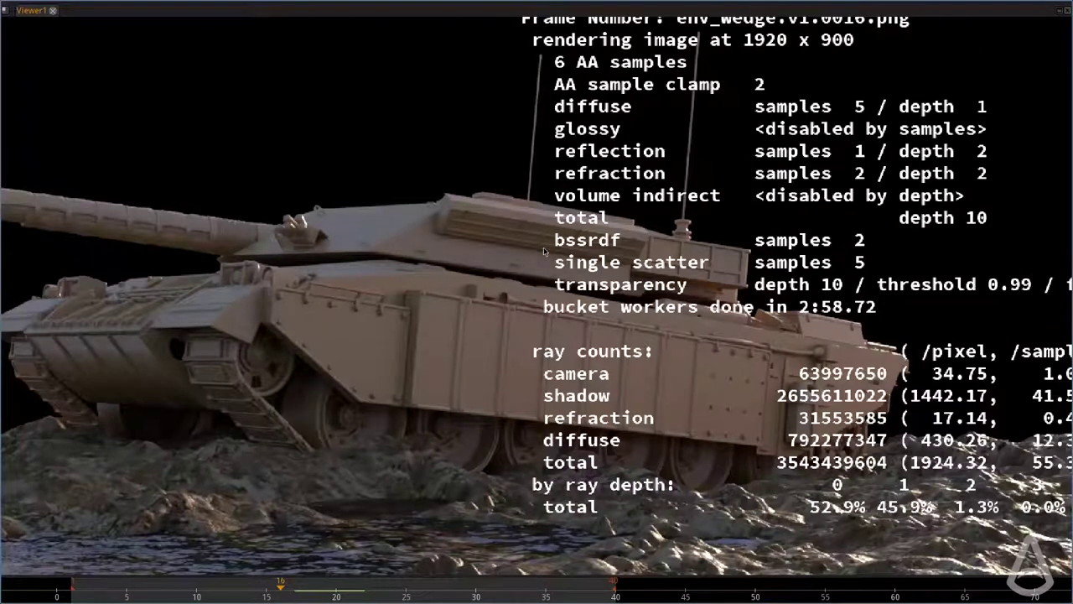
# Step: Step forward through the full renders from frame 16 to frame 22, comparing render times as diffuse samples rise from 5 to 11
pyautogui.press('Right')
pyautogui.press('Right')
pyautogui.press('Right')
pyautogui.press('Right')
pyautogui.press('Right')
pyautogui.press('Right')
pyautogui.press('Right')
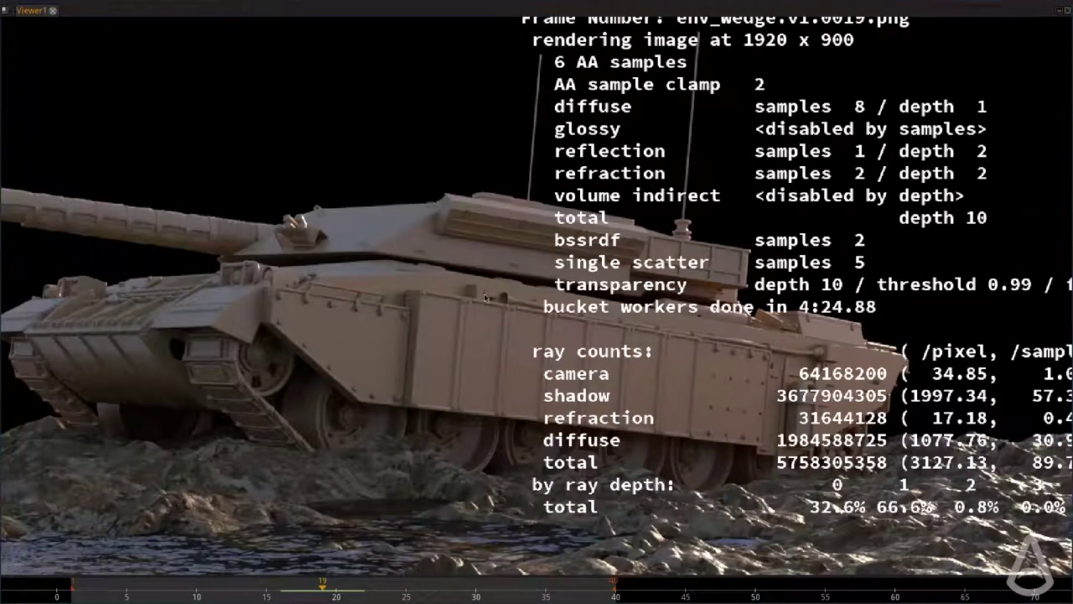
pyautogui.press('Left')
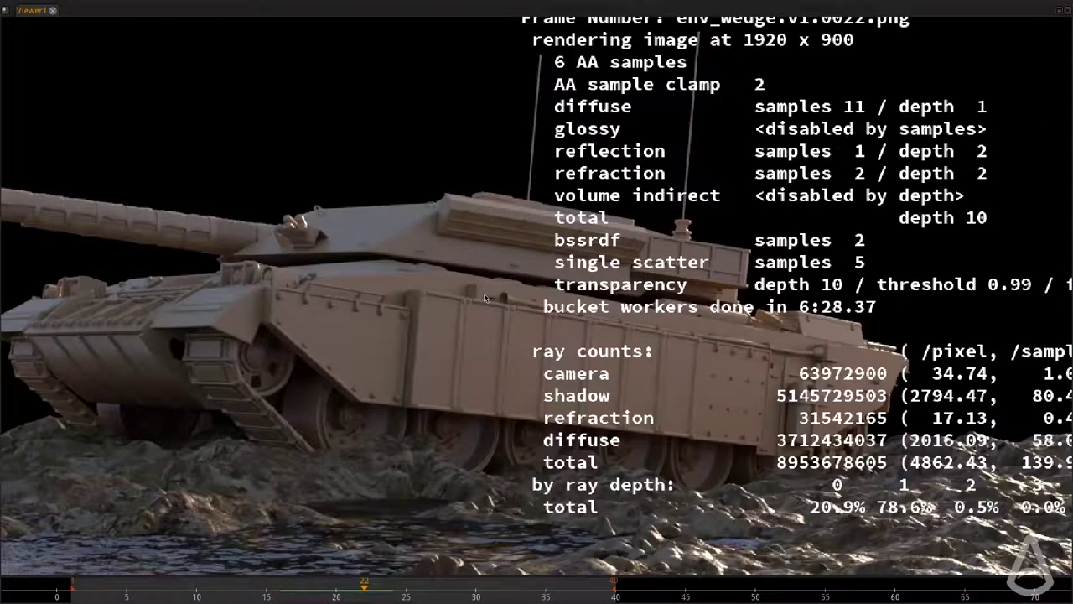
# Step: Flip repeatedly between the full renders of frames 22 and 23, comparing the water and tank without glossy and with 1 glossy sample
pyautogui.press('Right')
pyautogui.press('Left')
pyautogui.press('Right')
pyautogui.press('Left')
pyautogui.moveTo(490, 256); pyautogui.dragTo(589, 181, button='middle')
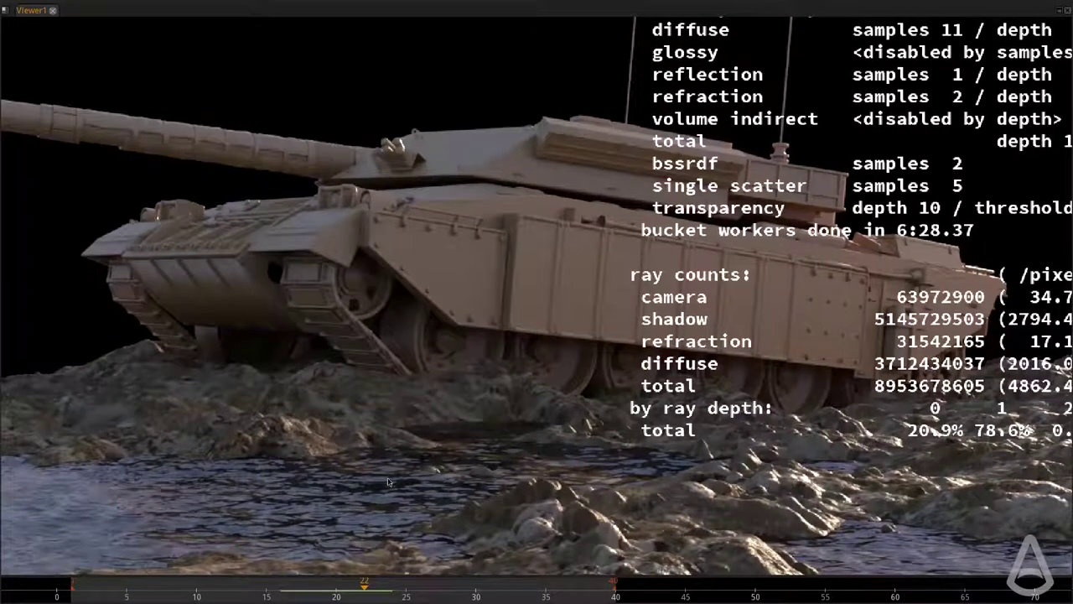
pyautogui.press('Right')
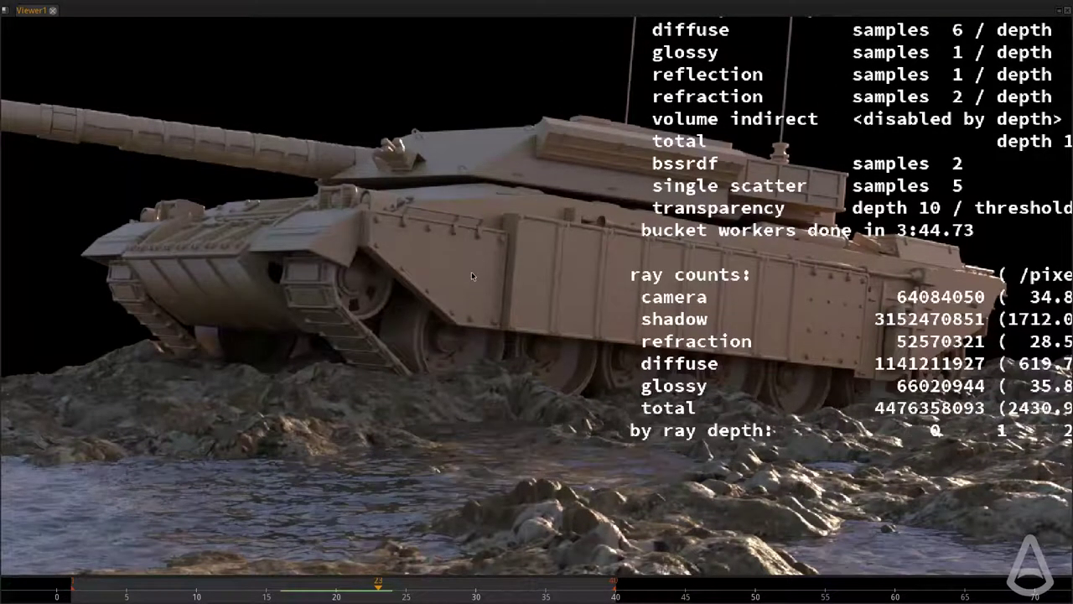
pyautogui.press('Left')
pyautogui.press('Right')
pyautogui.press('Left')
pyautogui.press('Right')
pyautogui.press('Left')
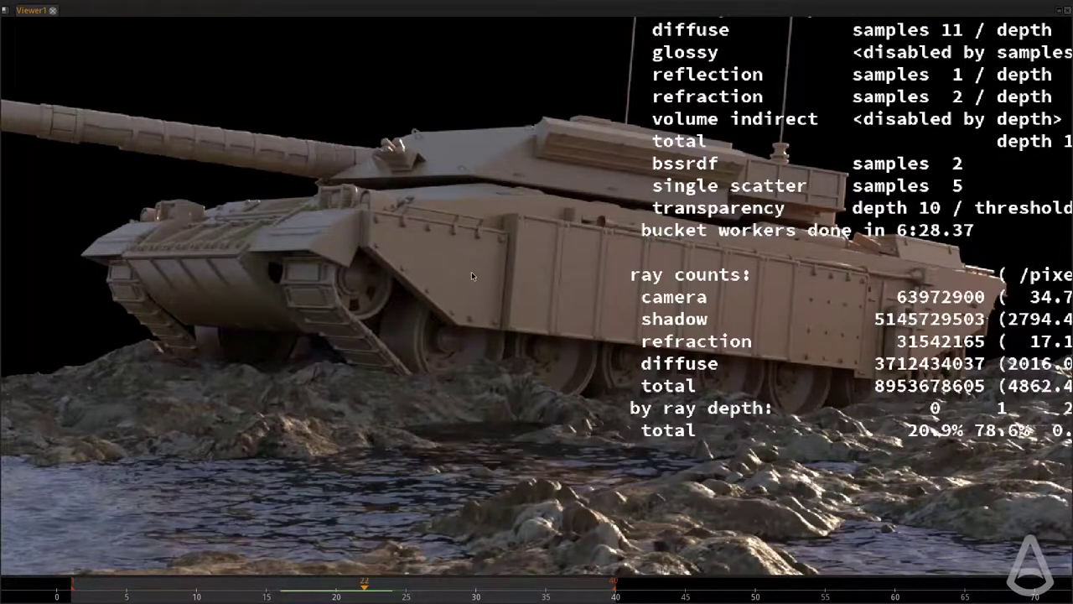
pyautogui.press('Right')
pyautogui.press('Left')
pyautogui.press('Right')
pyautogui.press('Left')
pyautogui.press('Right')
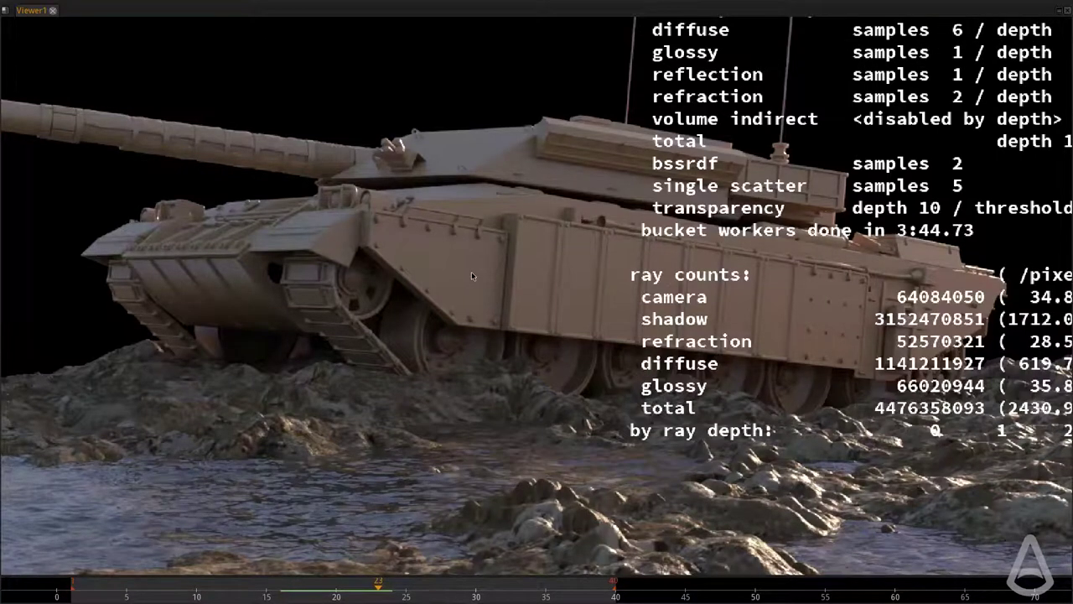
pyautogui.press('Left')
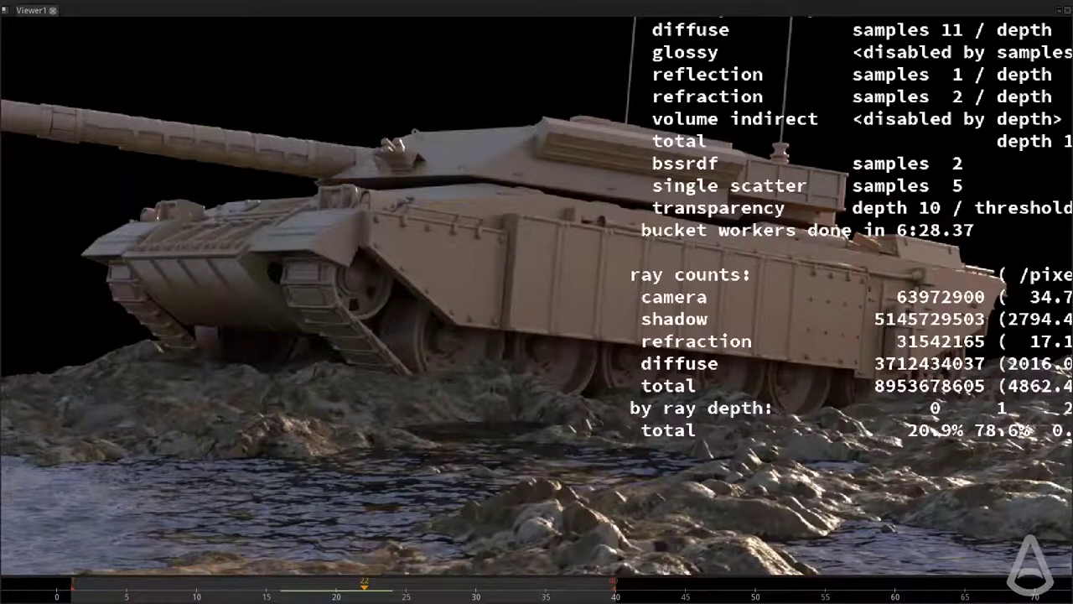
# Step: Show the indirect glossy pass in the viewer and compare frames 22 and 23 alongside their sample settings and ray counts
pyautogui.press('2')
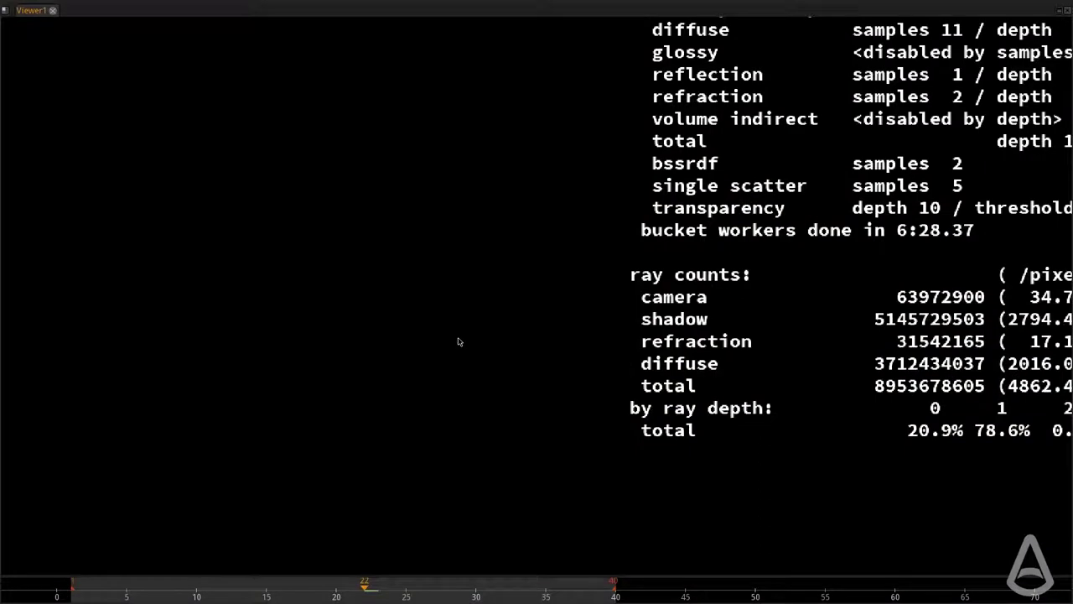
pyautogui.press('Right')
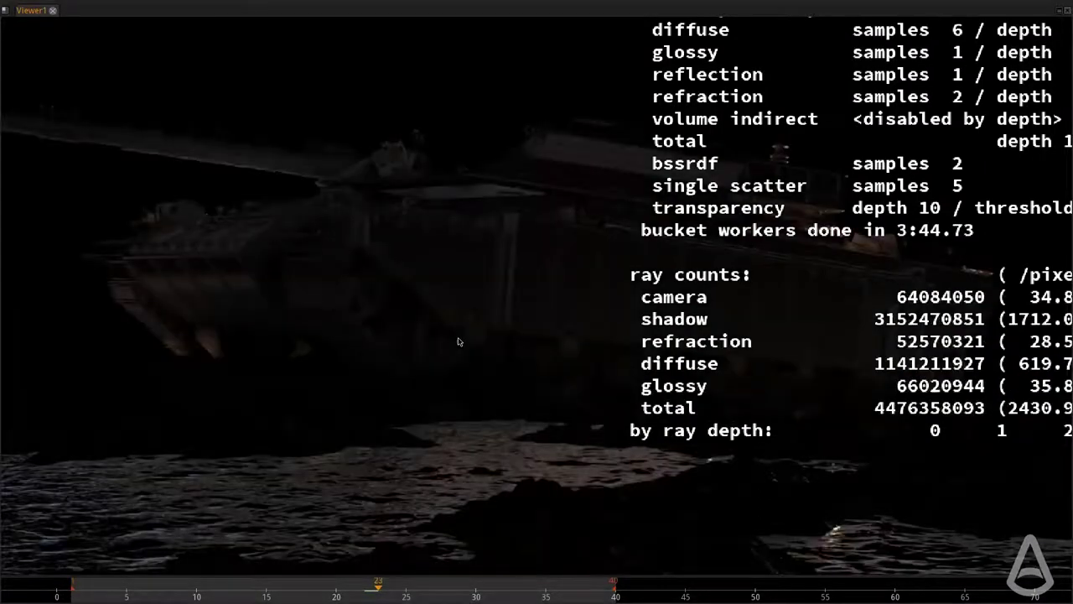
pyautogui.press('Left')
pyautogui.press('Right')
pyautogui.moveTo(726, 195); pyautogui.dragTo(609, 334, button='middle')
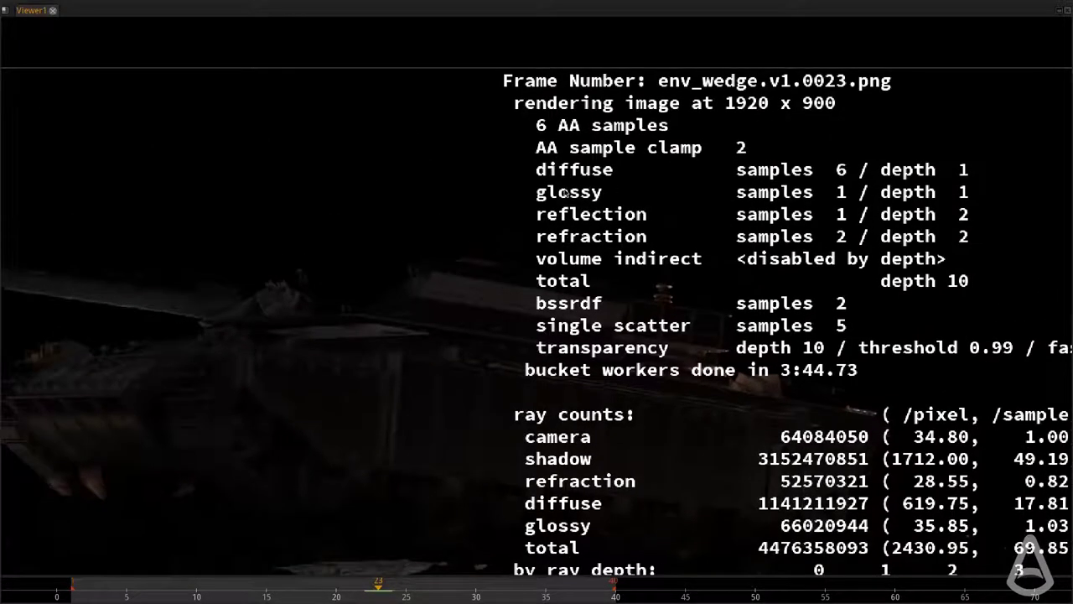
pyautogui.moveTo(285, 387); pyautogui.dragTo(512, 231, button='middle')
pyautogui.press('Left')
pyautogui.press('Right')
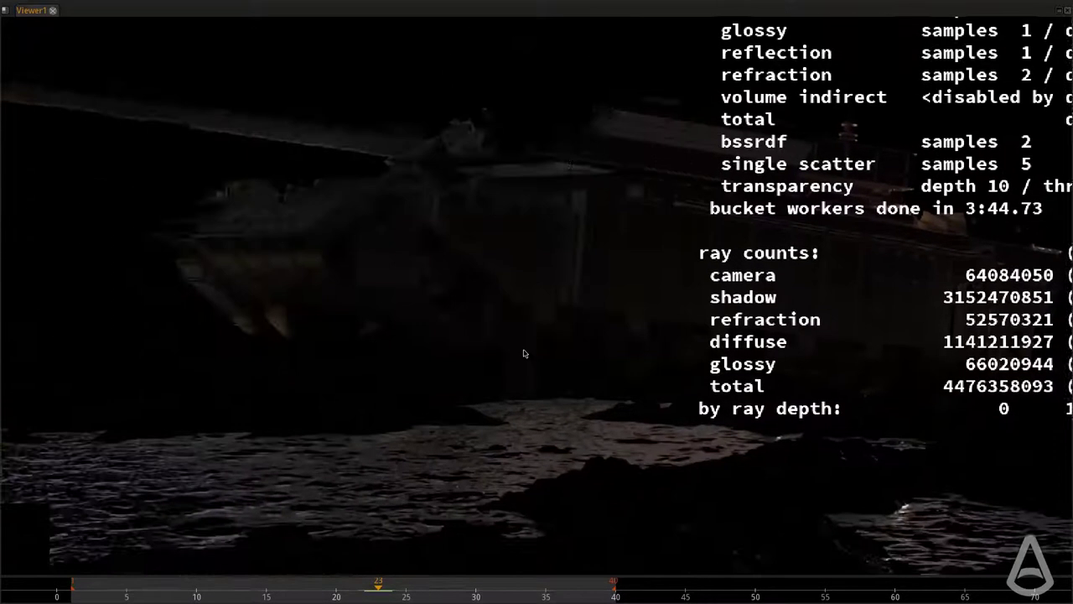
# Step: Inspect the frame 23 glossy pass up close across the tank's front, hull and the water for noise
pyautogui.scroll(1, 524, 414)
pyautogui.moveTo(488, 349); pyautogui.dragTo(590, 387, button='middle')
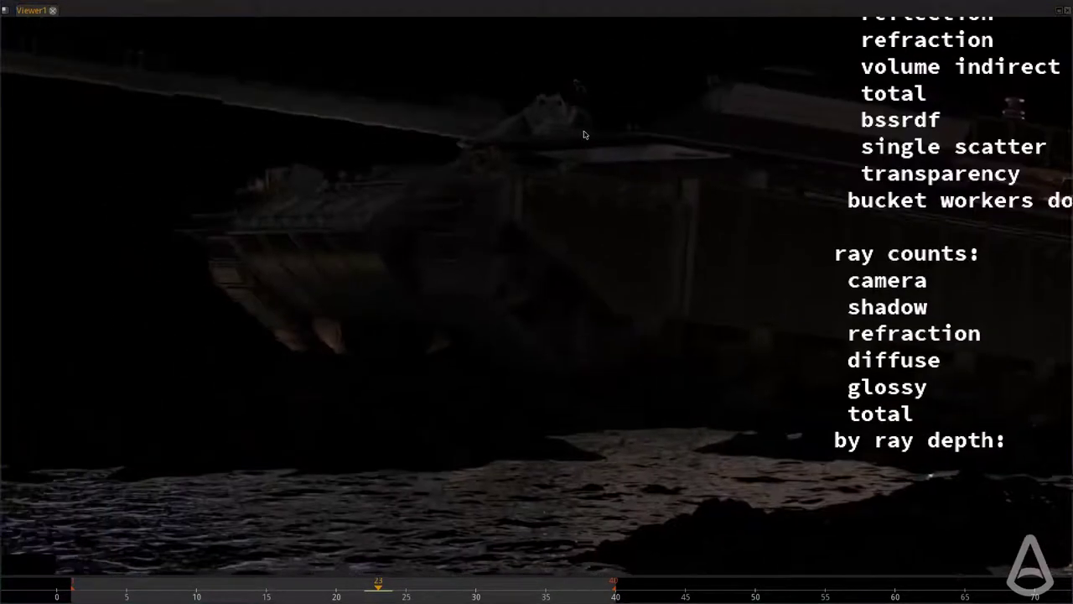
pyautogui.scroll(2, 578, 135)
pyautogui.moveTo(567, 171); pyautogui.dragTo(610, 162, button='middle')
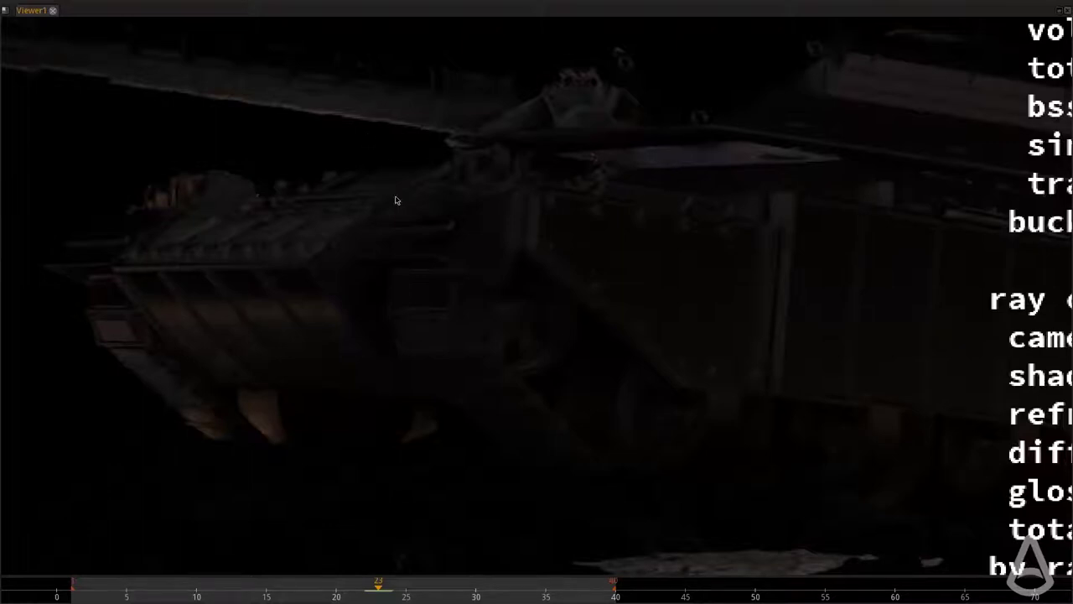
pyautogui.scroll(-3, 376, 192)
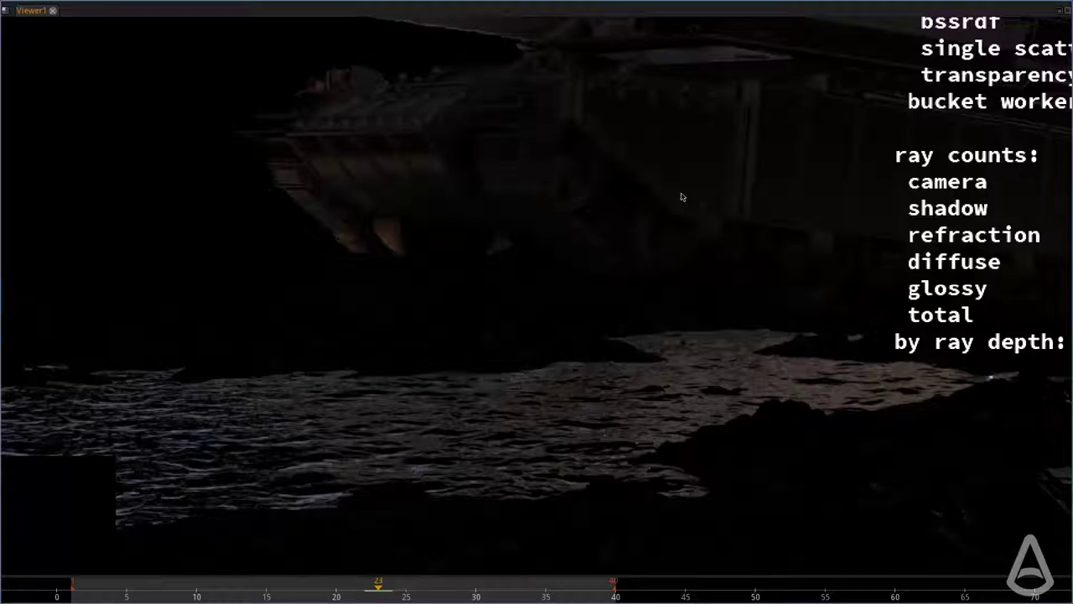
pyautogui.moveTo(757, 292); pyautogui.dragTo(439, 366, button='middle')
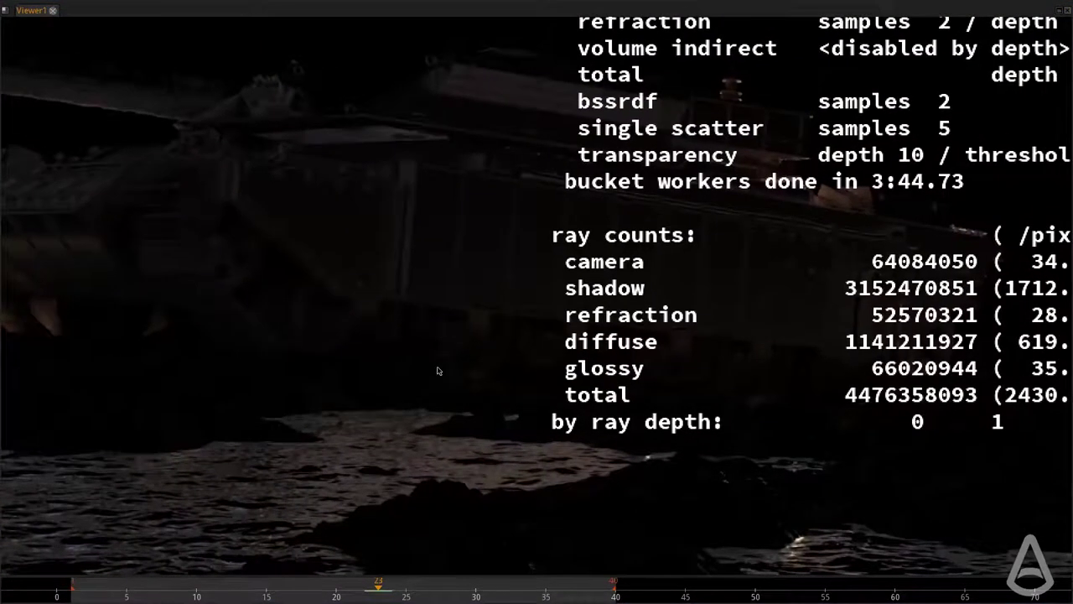
pyautogui.moveTo(716, 269)
pyautogui.mouseDown(button='middle')
pyautogui.moveTo(679, 312)
pyautogui.moveTo(726, 298)
pyautogui.mouseUp(button='middle')
pyautogui.scroll(-1, 678, 310)
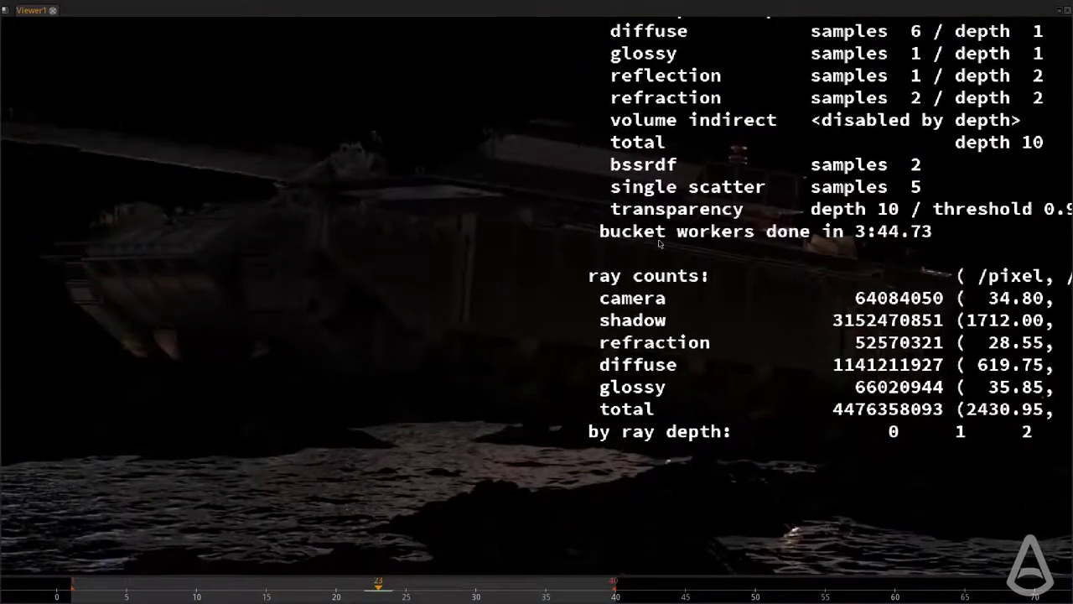
# Step: Compare the glossy pass, render times and ray counts between frames 21 and 24
pyautogui.press('Right')
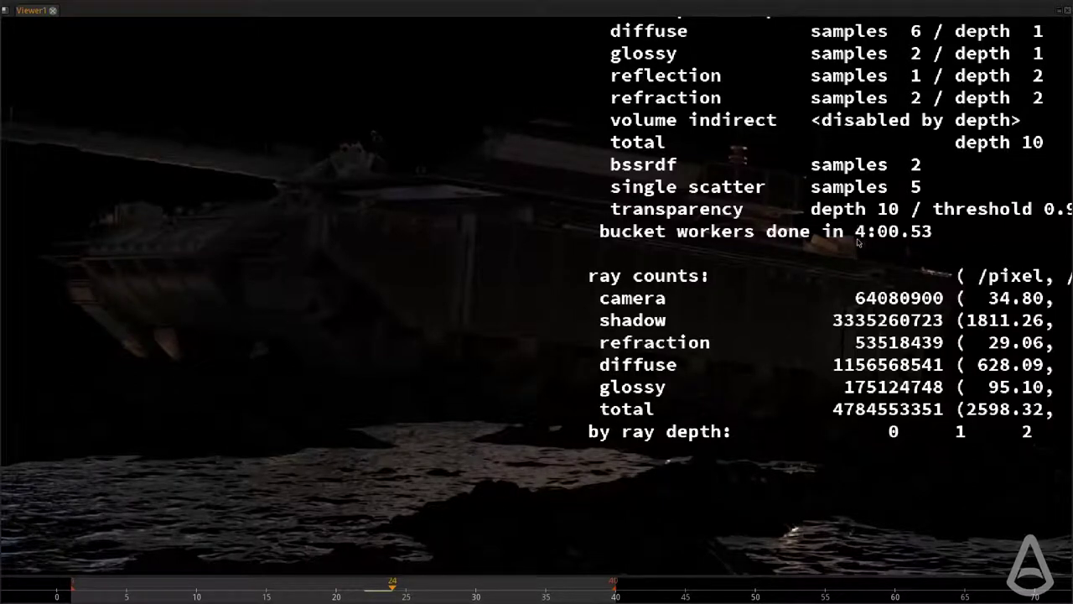
pyautogui.press('Left')
pyautogui.press('Left')
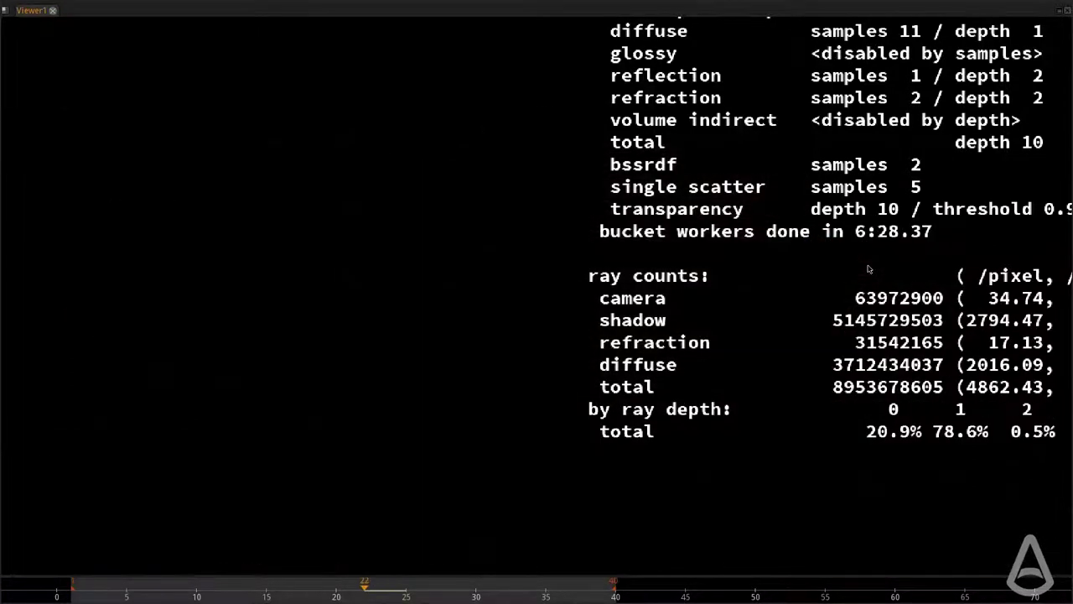
pyautogui.press('Left')
pyautogui.press('Right')
pyautogui.press('Right')
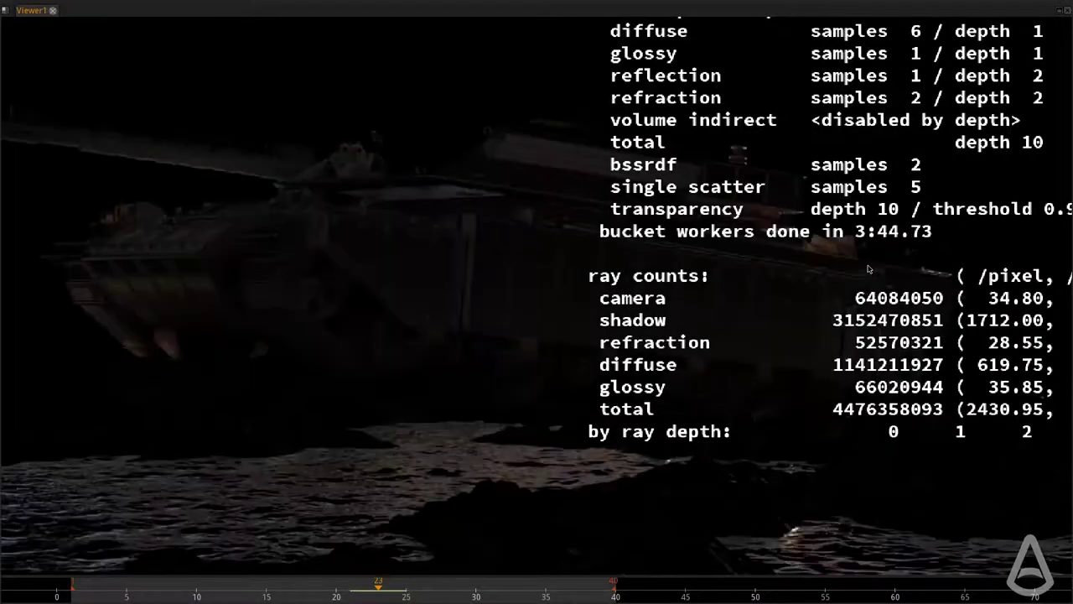
# Step: Step back to frame 17 and return to frame 23, comparing statistics at 6 diffuse samples without and with glossy rays
pyautogui.press('Left')
pyautogui.press('Left')
pyautogui.press('Left')
pyautogui.press('Left')
pyautogui.press('Left')
pyautogui.press('Left')
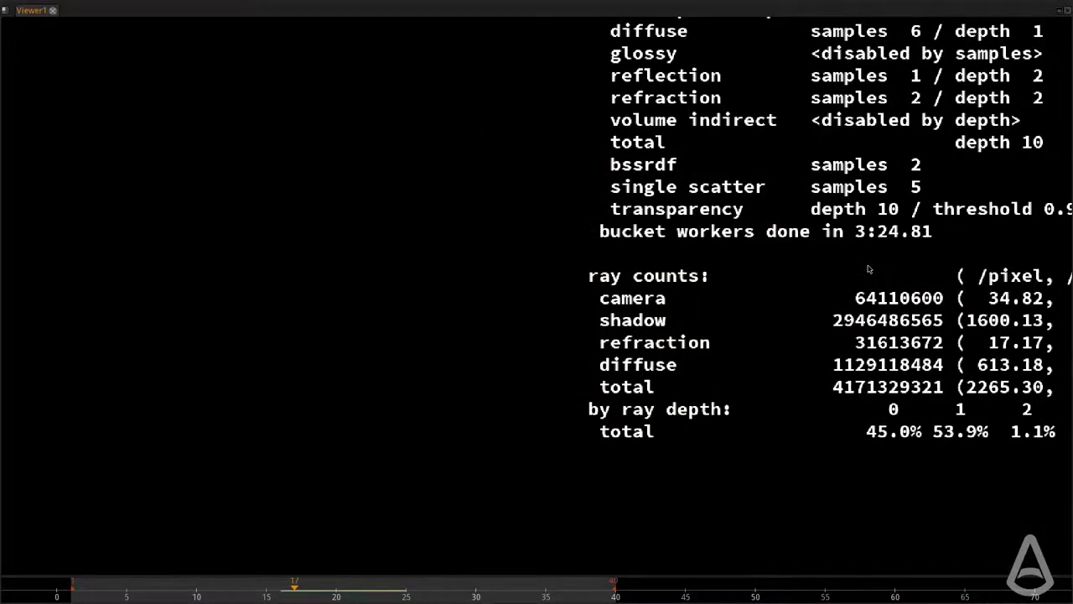
pyautogui.press('Right')
pyautogui.press('Right')
pyautogui.press('Right')
pyautogui.press('Right')
pyautogui.press('Right')
pyautogui.press('Right')
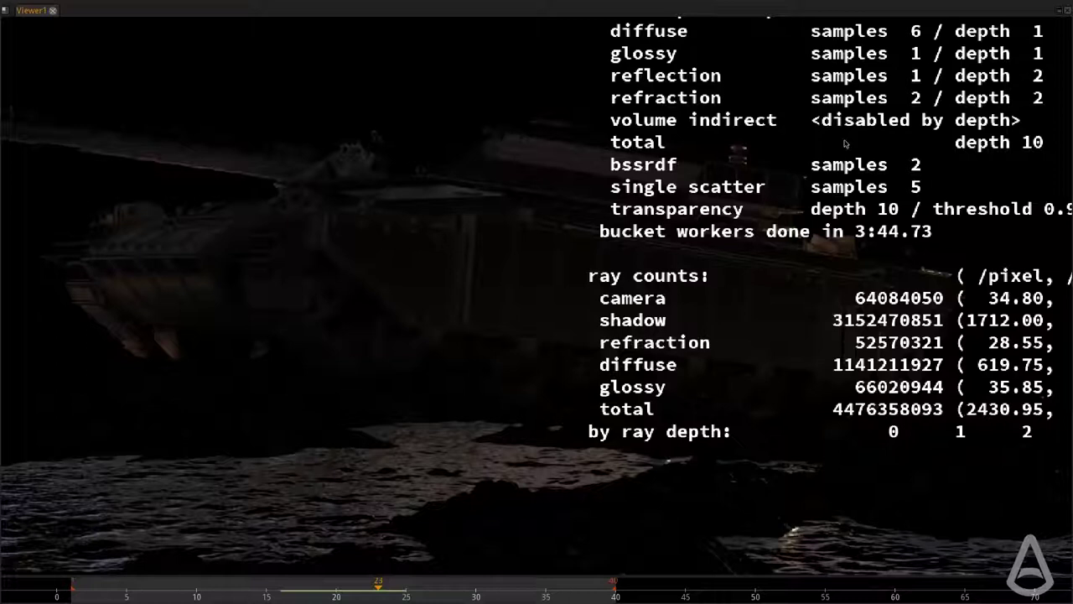
# Step: Step through the glossy pass from frame 23 to frame 27, comparing noise and render times as glossy samples rise to 5
pyautogui.press('Right')
pyautogui.press('Left')
pyautogui.press('Right')
pyautogui.press('2')
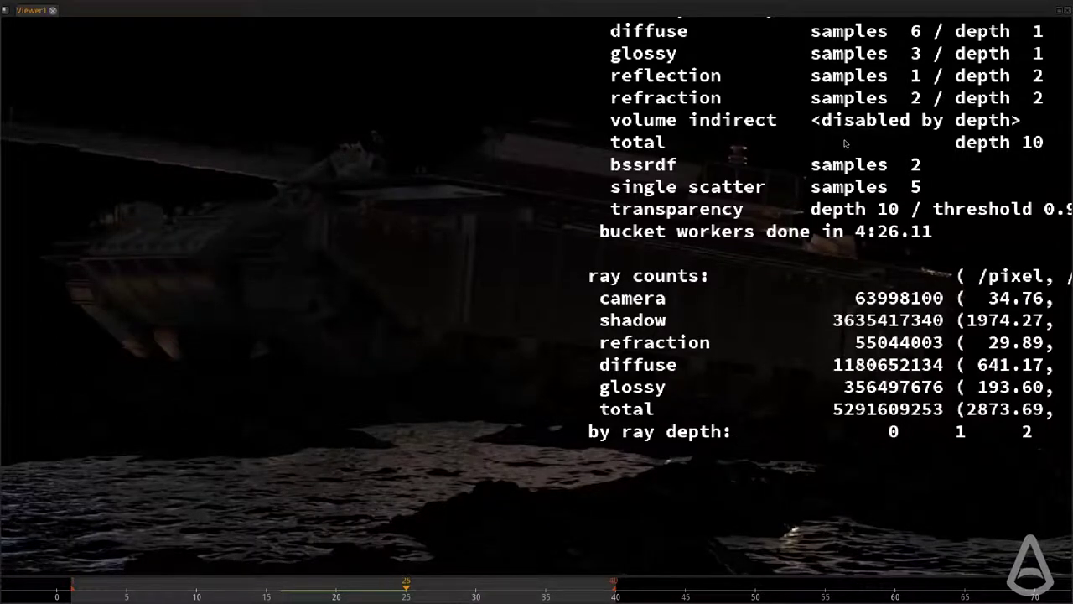
pyautogui.press('Left')
pyautogui.press('Right')
pyautogui.press('Right')
pyautogui.press('Right')
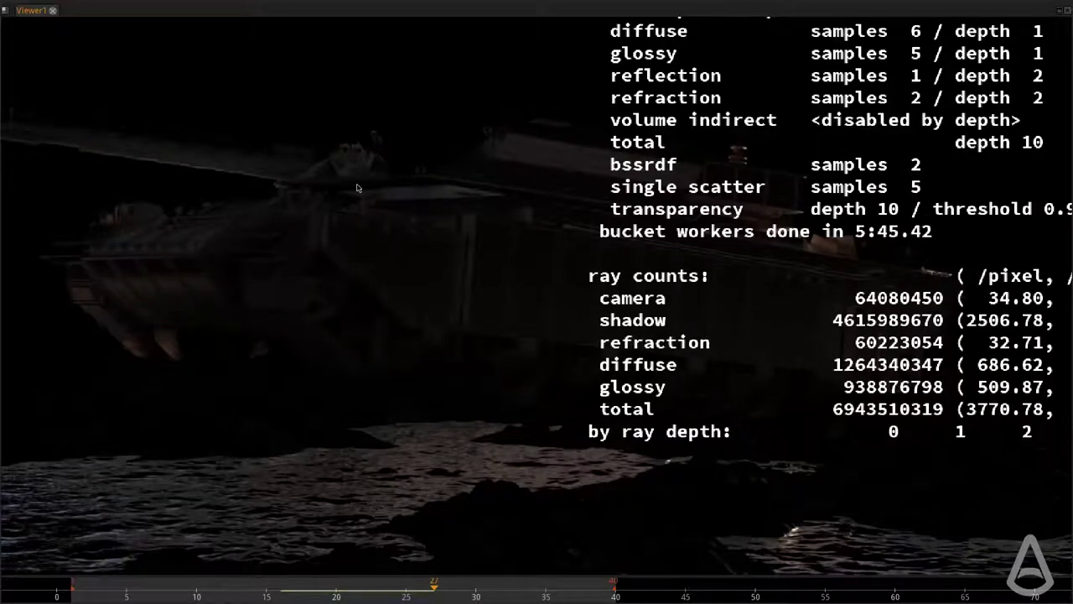
pyautogui.press('Left')
pyautogui.press('Right')
# Step: Compare the water reflections in the glossy pass up close between frames 25 and 27
pyautogui.scroll(-2, 469, 251)
pyautogui.scroll(4, 268, 456)
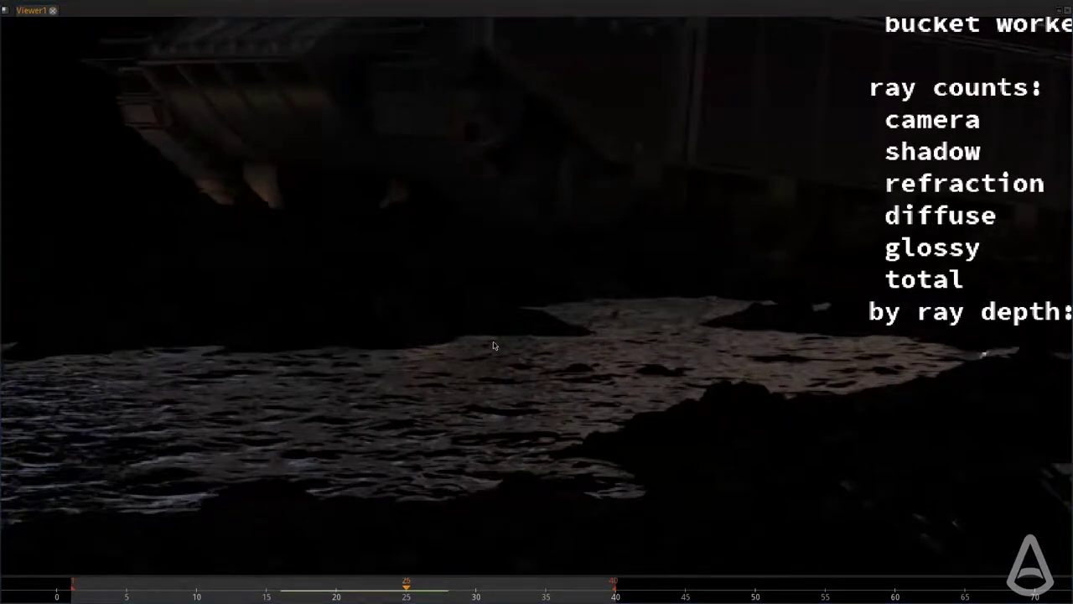
pyautogui.press('Right')
pyautogui.press('Right')
pyautogui.scroll(-2, 486, 343)
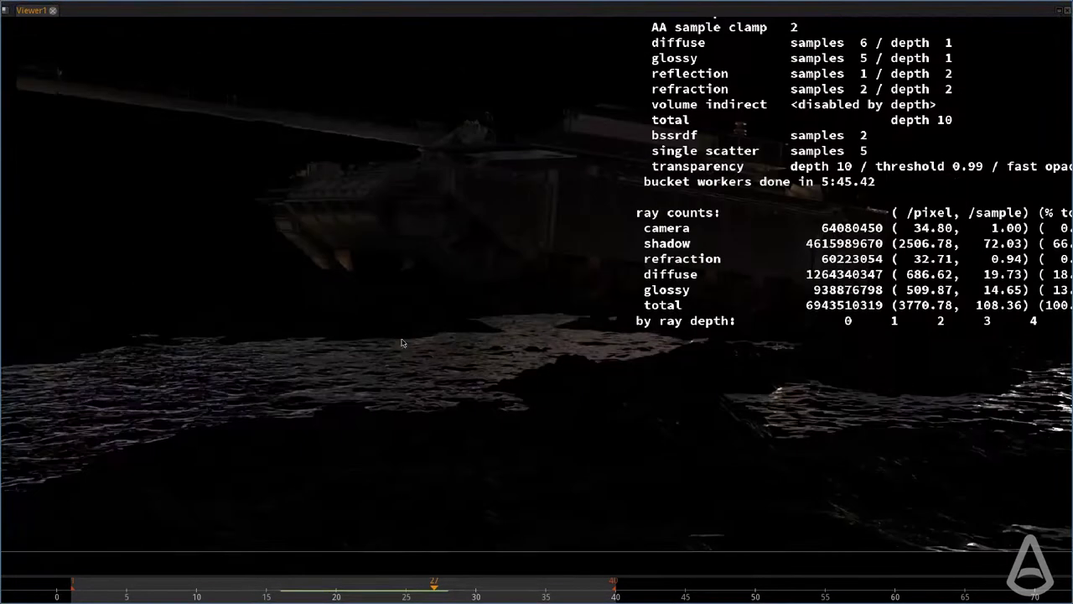
pyautogui.scroll(2, 935, 176)
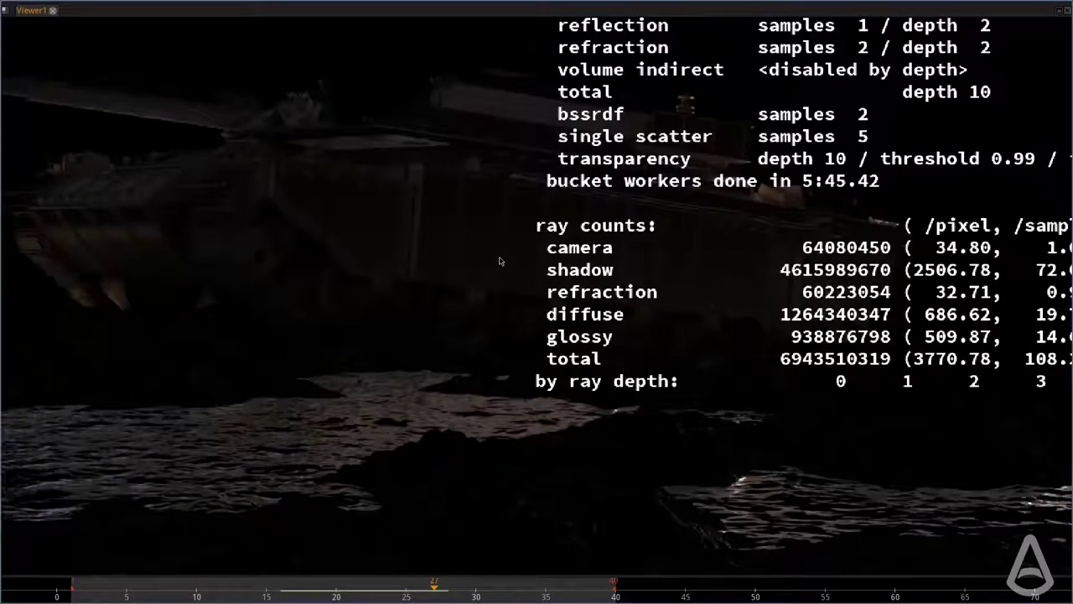
# Step: Inspect the frame 27 glossy pass across the tank's gun barrel, turret and hull alongside its statistics
pyautogui.scroll(-2, 503, 276)
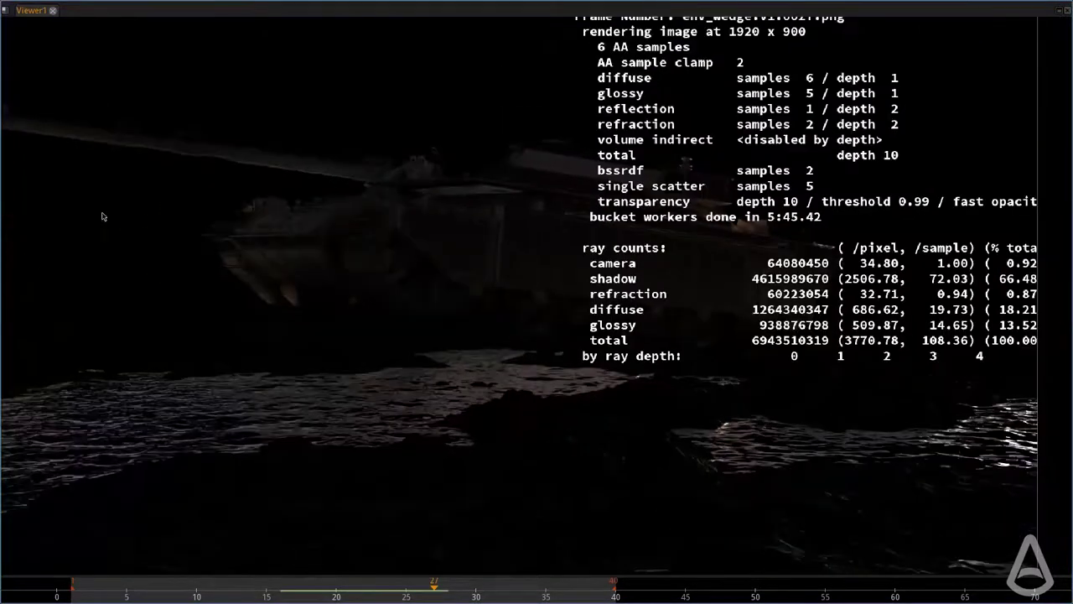
pyautogui.scroll(2, 292, 187)
pyautogui.scroll(3, 330, 156)
pyautogui.scroll(-3, 419, 197)
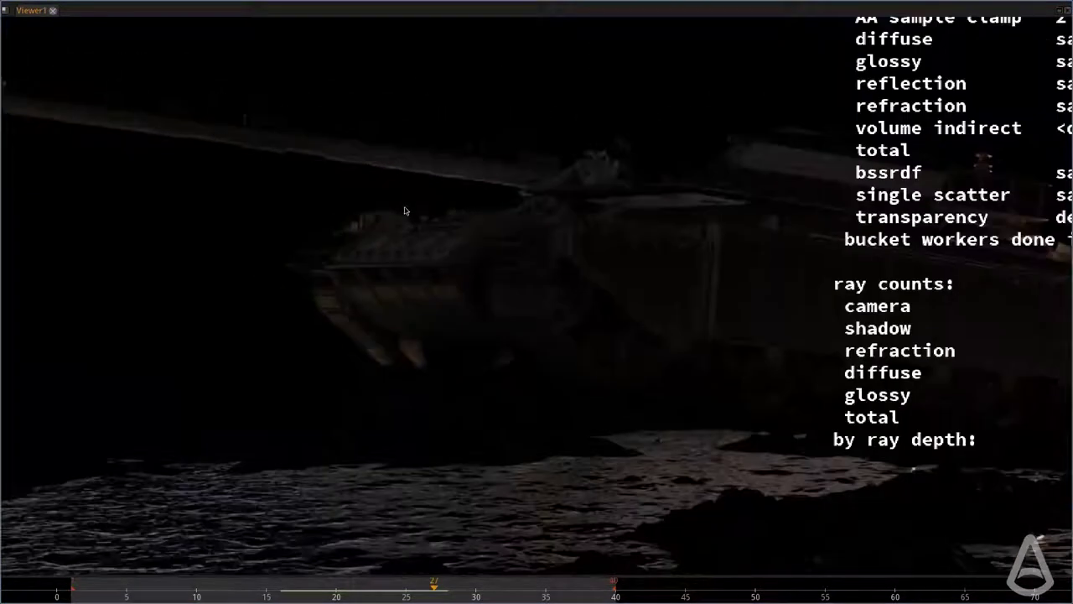
pyautogui.scroll(-2, 623, 231)
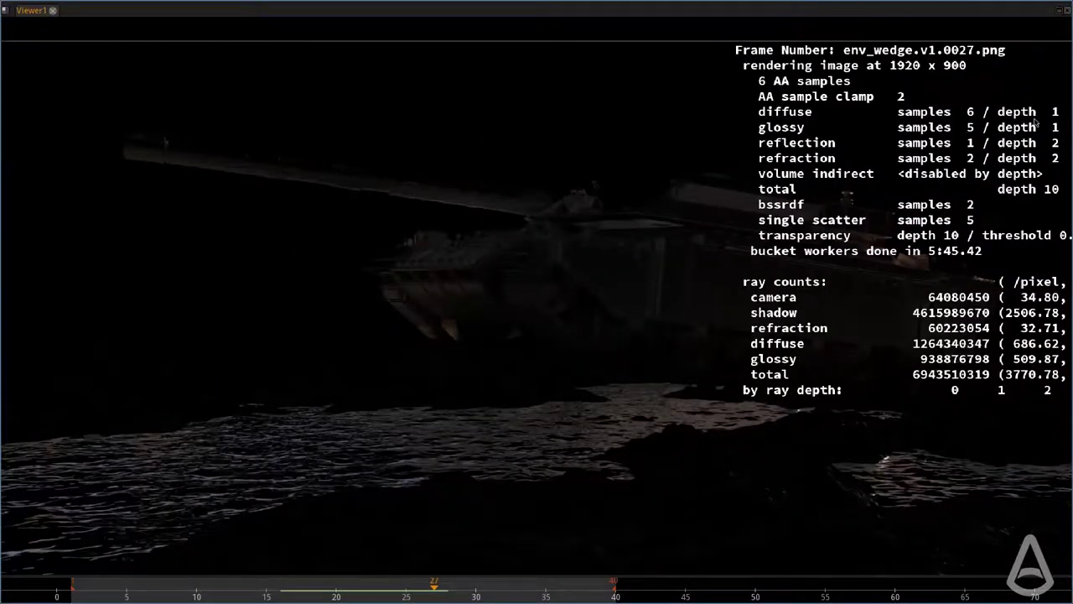
pyautogui.scroll(1, 928, 193)
pyautogui.scroll(-1, 488, 229)
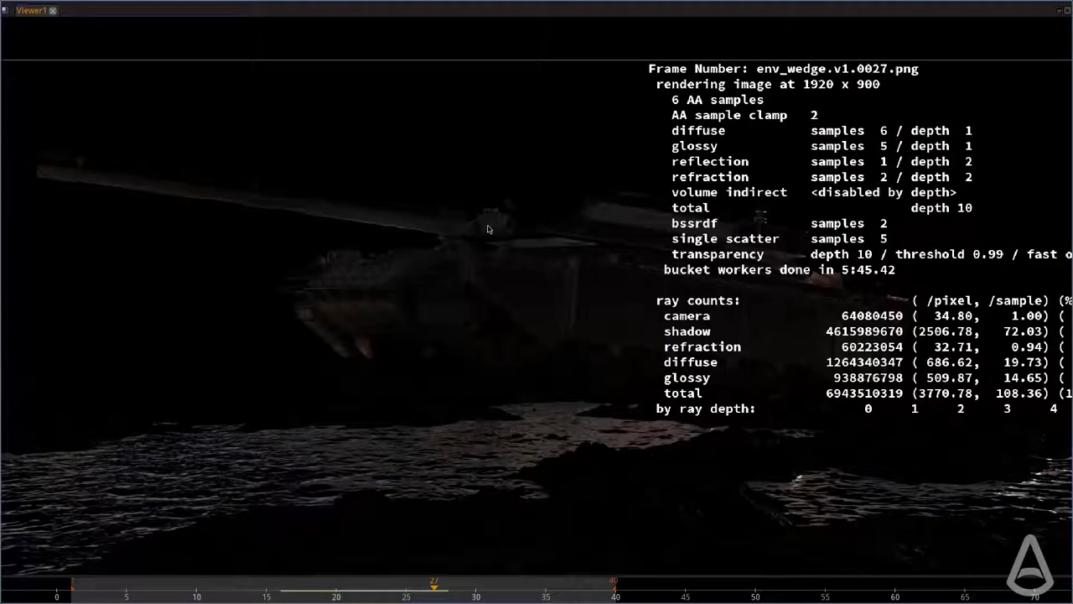
pyautogui.scroll(2, 591, 295)
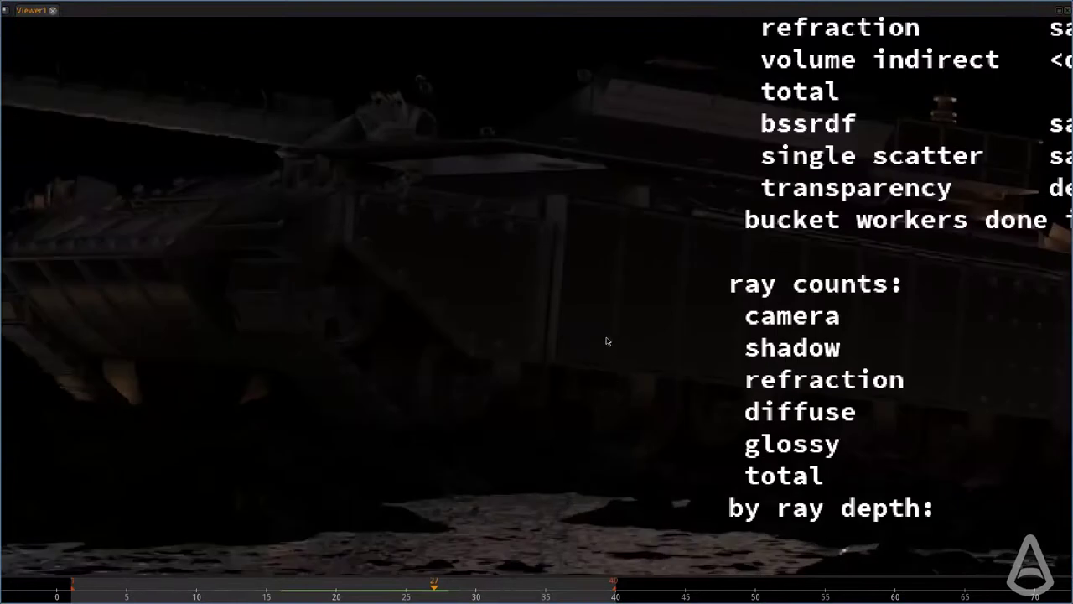
# Step: Inspect the frame 33 glossy pass alongside its statistics at 6 diffuse and 6 glossy samples with ray depth 1
pyautogui.scroll(1, 595, 316)
pyautogui.scroll(-1, 597, 317)
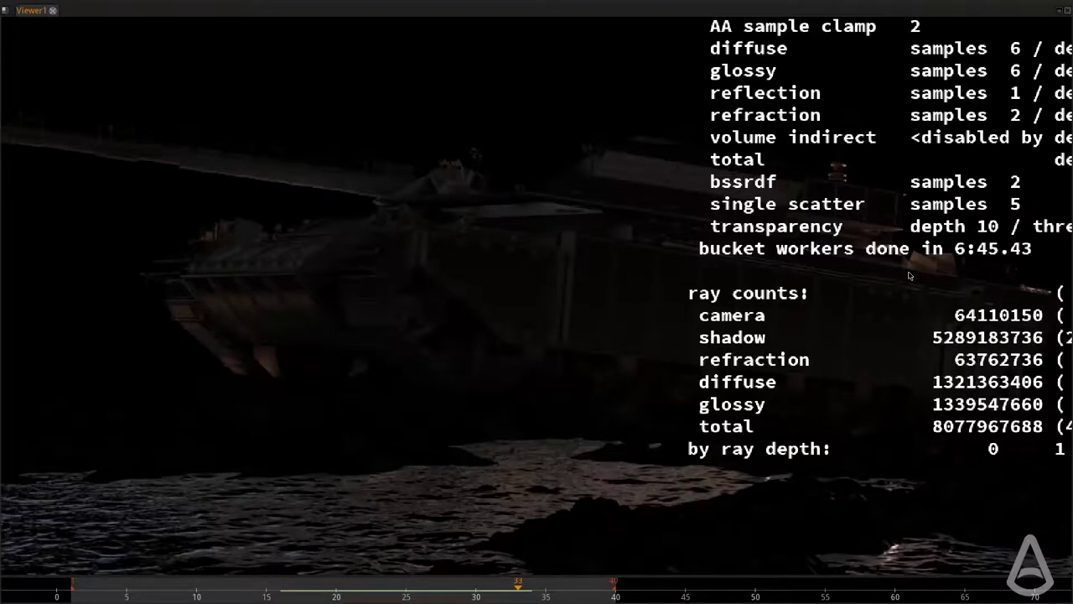
pyautogui.scroll(-4, 545, 281)
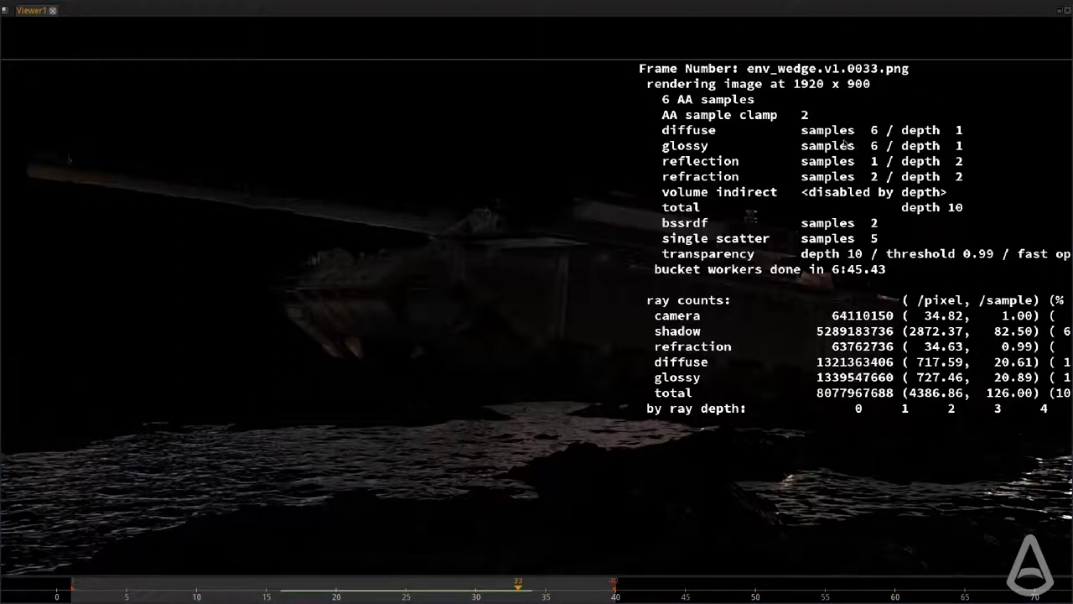
# Step: Compare the indirect diffuse pass and statistics of frame 35 at ray depth 3 with frame 33 at depth 1
pyautogui.click(284, 595)
pyautogui.moveTo(382, 592); pyautogui.dragTo(522, 588)
pyautogui.press('Right')
pyautogui.scroll(3, 532, 336)
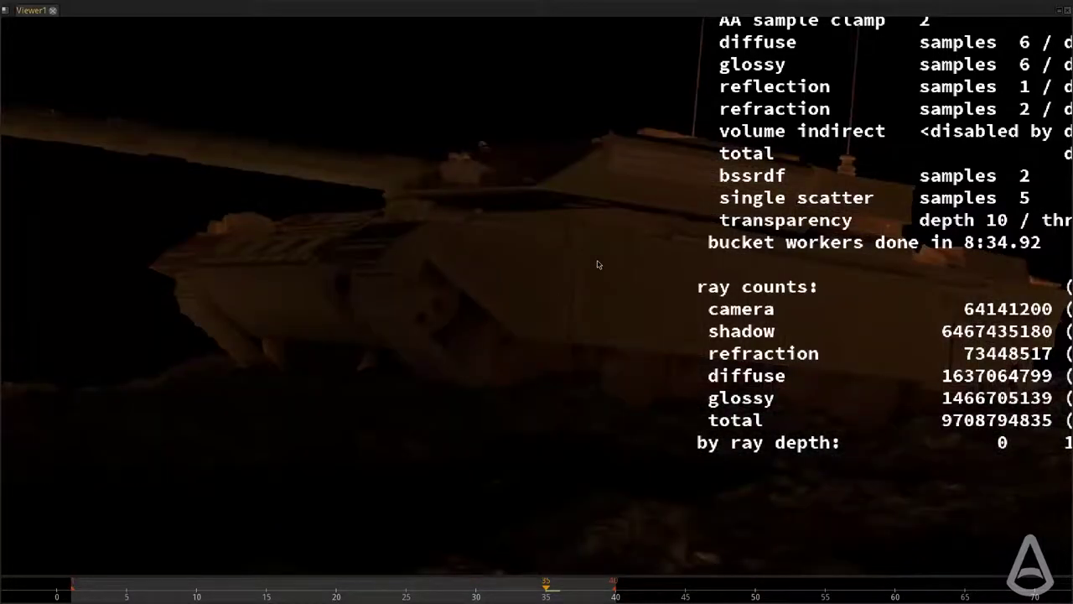
pyautogui.press('Left')
pyautogui.press('Left')
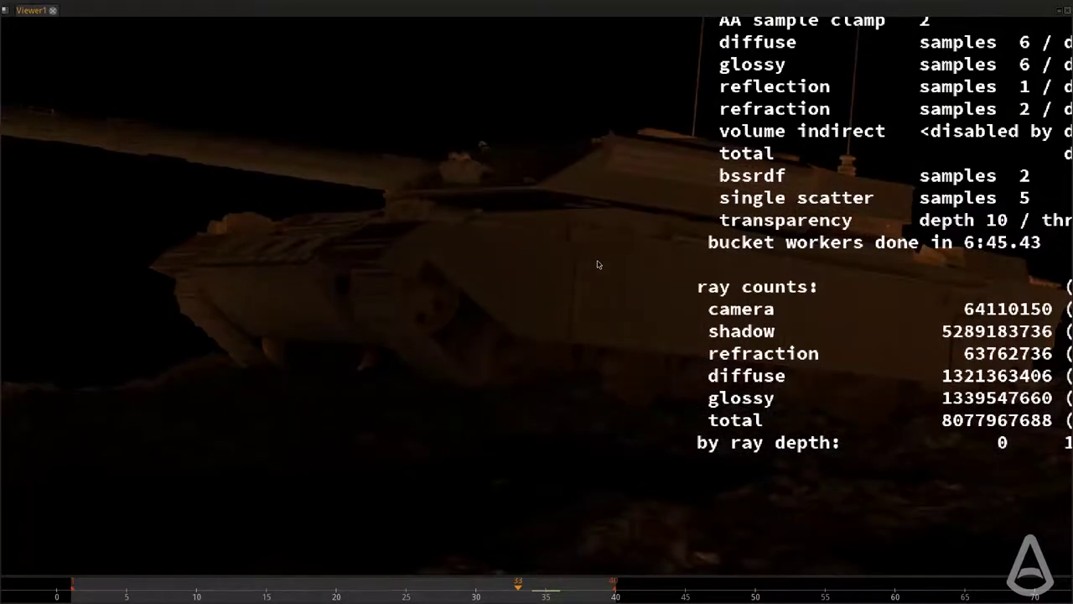
pyautogui.scroll(-4, 587, 277)
pyautogui.scroll(3, 849, 227)
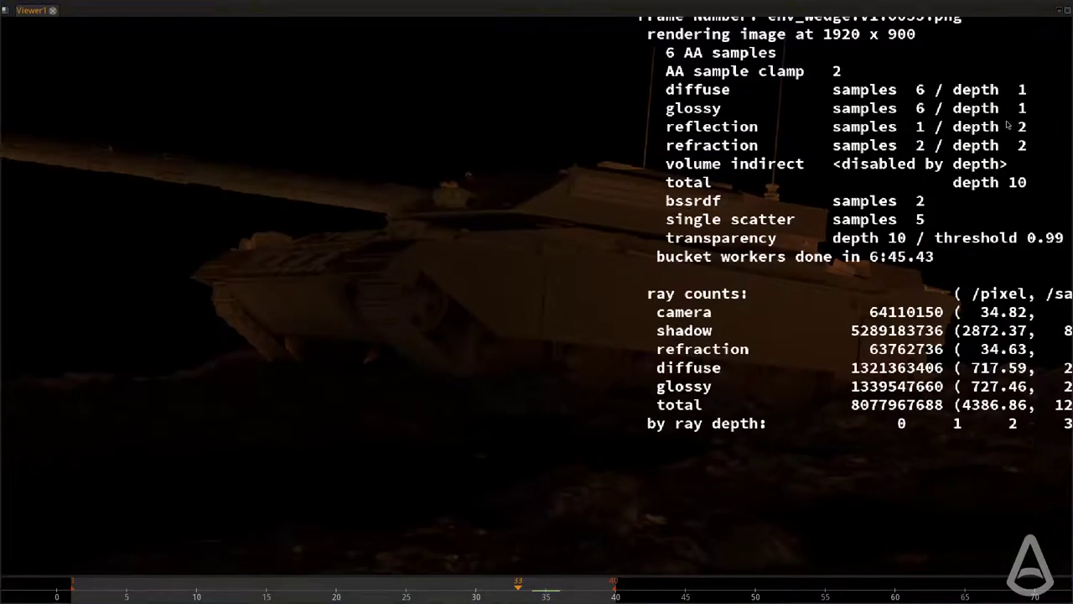
# Step: Flip between frames 33 and 34, comparing indirect diffuse lighting on the tank at ray depths 1 and 2
pyautogui.press('Right')
pyautogui.press('Left')
pyautogui.press('Right')
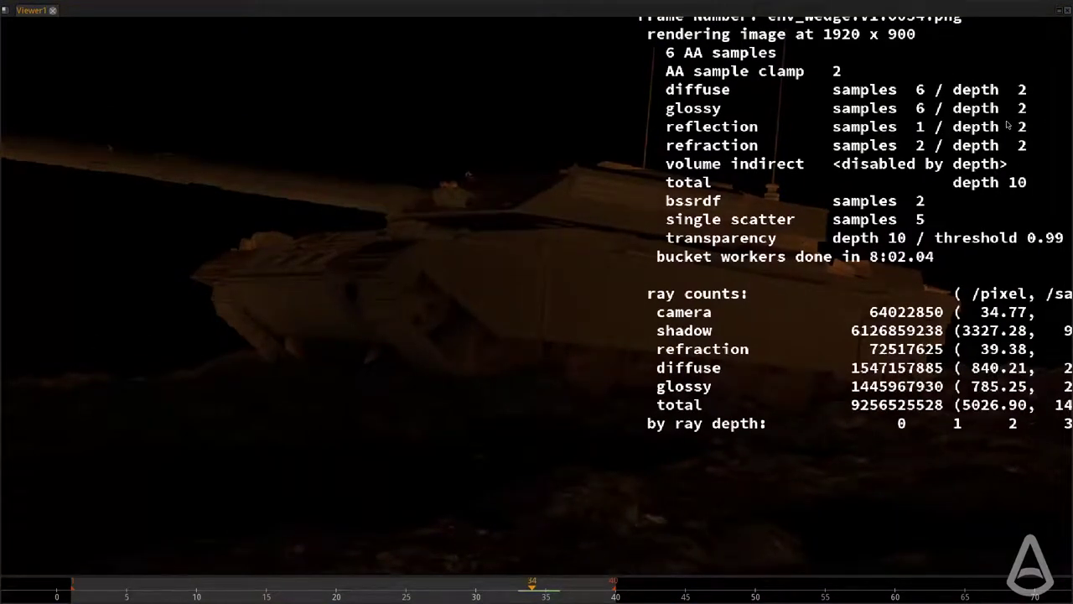
pyautogui.press('Left')
pyautogui.press('Right')
pyautogui.press('Left')
pyautogui.press('Right')
pyautogui.press('Left')
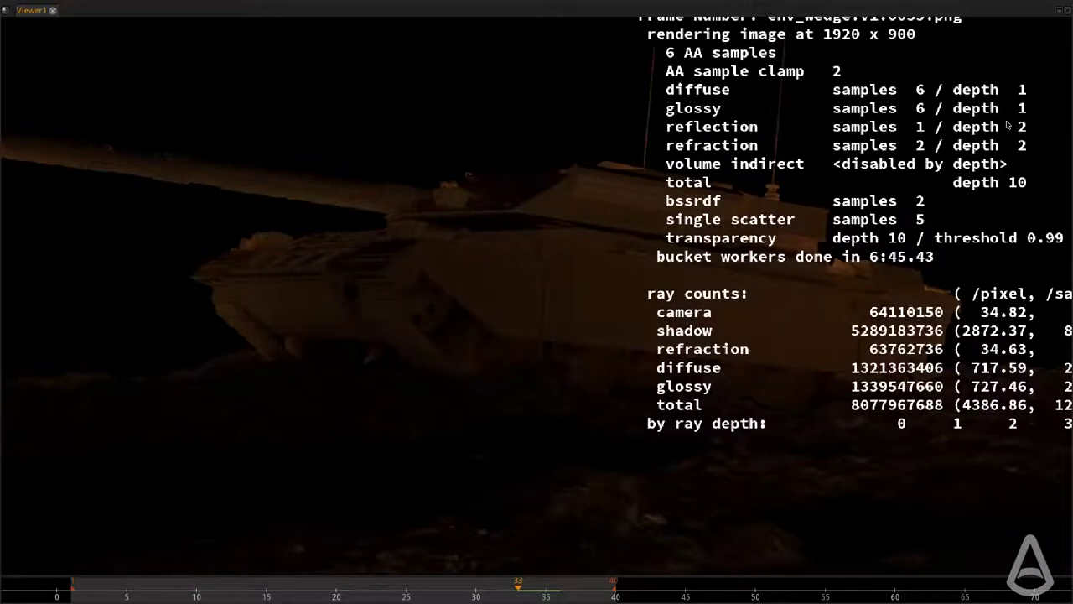
# Step: Step between frames 34 and 35, then on to frame 37, comparing render times as diffuse and glossy depth rise to 5
pyautogui.press('Right')
pyautogui.press('Right')
pyautogui.press('Left')
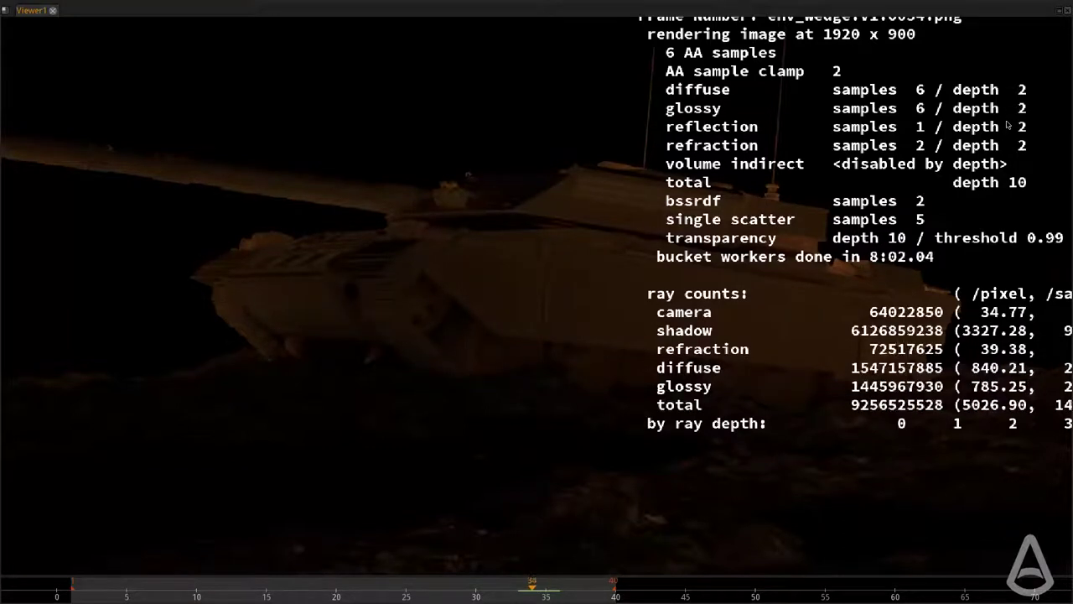
pyautogui.press('Right')
pyautogui.press('Left')
pyautogui.press('Right')
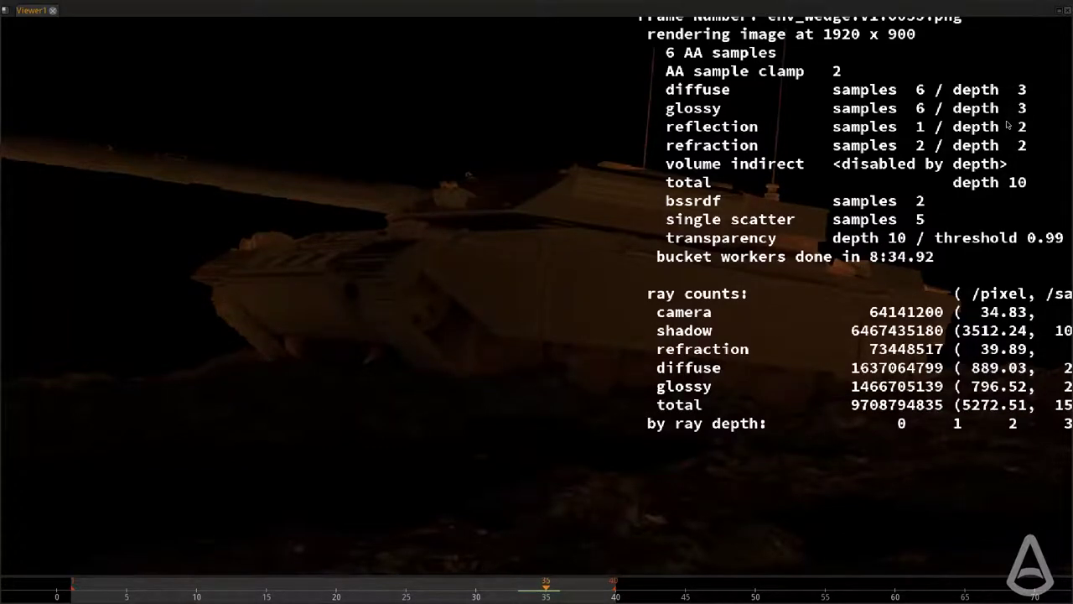
pyautogui.press('Left')
pyautogui.press('Right')
pyautogui.press('Right')
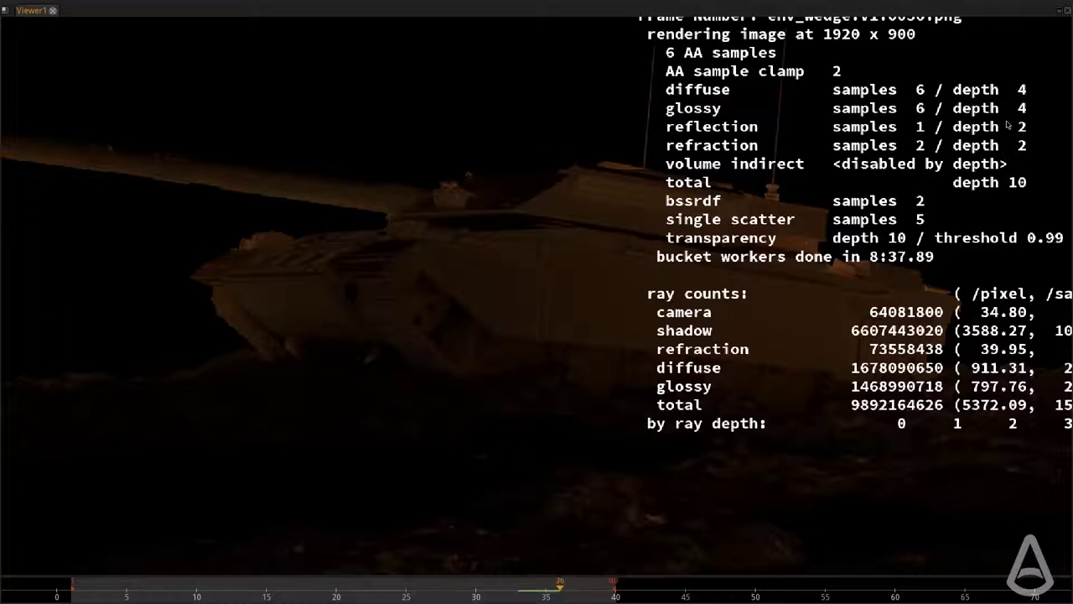
pyautogui.press('Right')
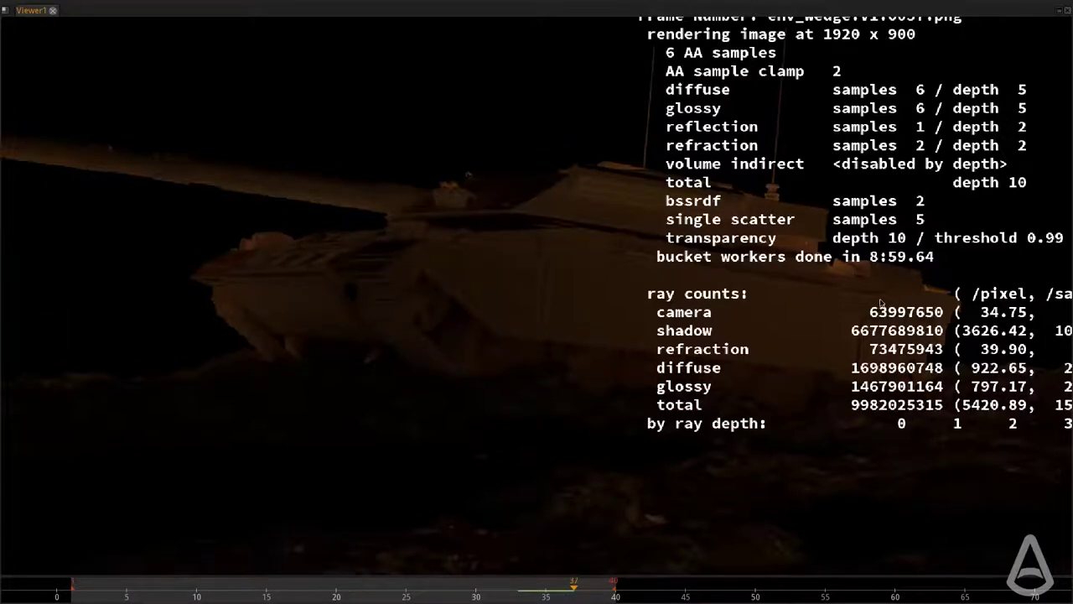
# Step: Return to frame 33 and compare it repeatedly with frame 34, checking ray counts and render times at depths 1 and 2
pyautogui.press('Left')
pyautogui.press('Left')
pyautogui.press('Left')
pyautogui.press('Left')
pyautogui.press('Left')
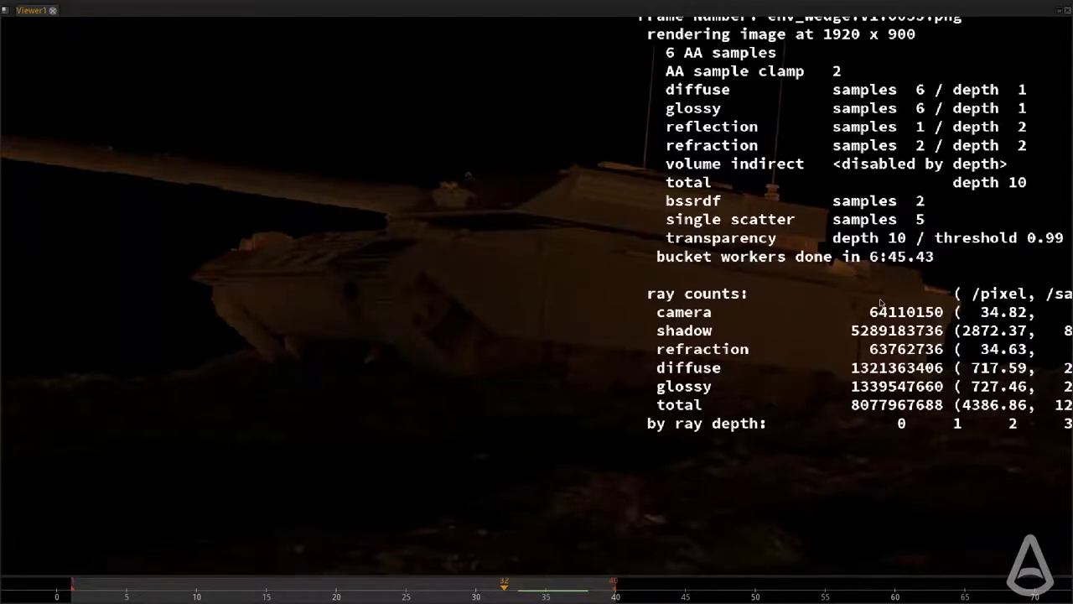
pyautogui.press('Right')
pyautogui.press('Right')
pyautogui.press('Left')
pyautogui.press('Right')
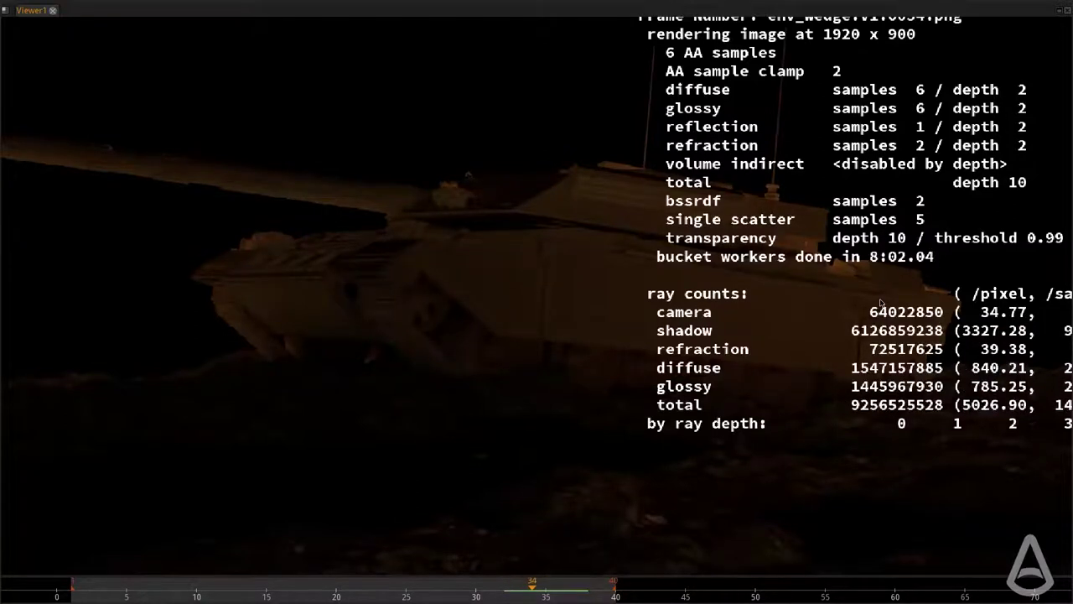
pyautogui.press('Left')
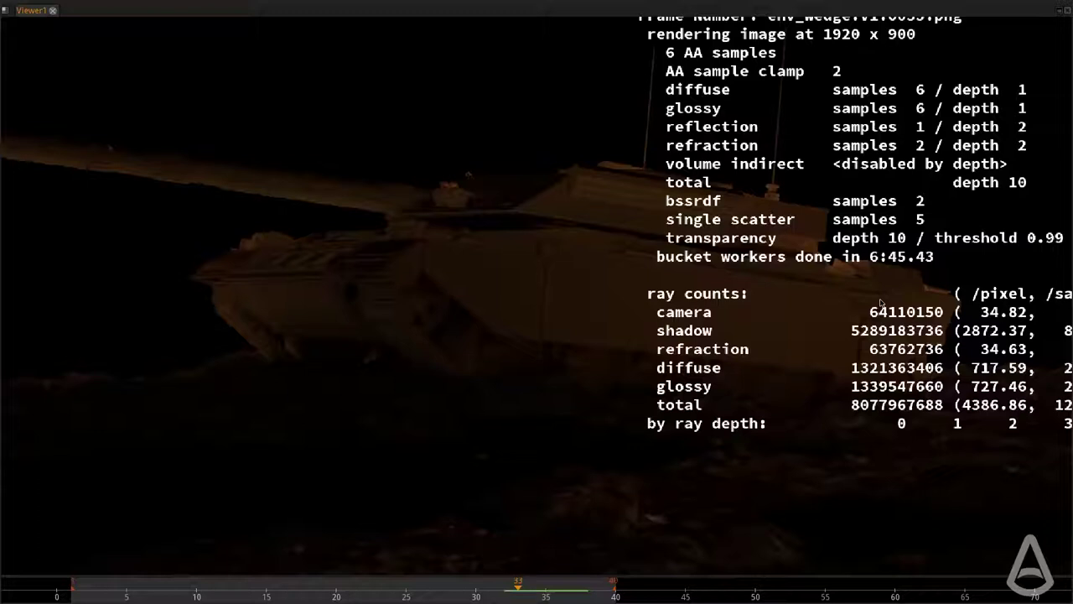
pyautogui.press('Right')
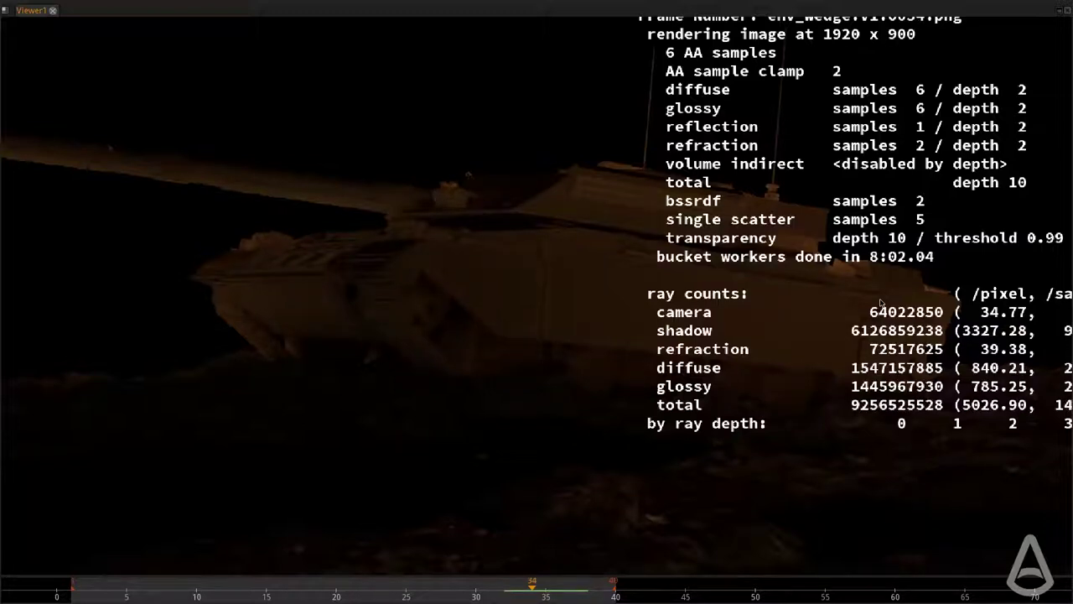
pyautogui.press('Left')
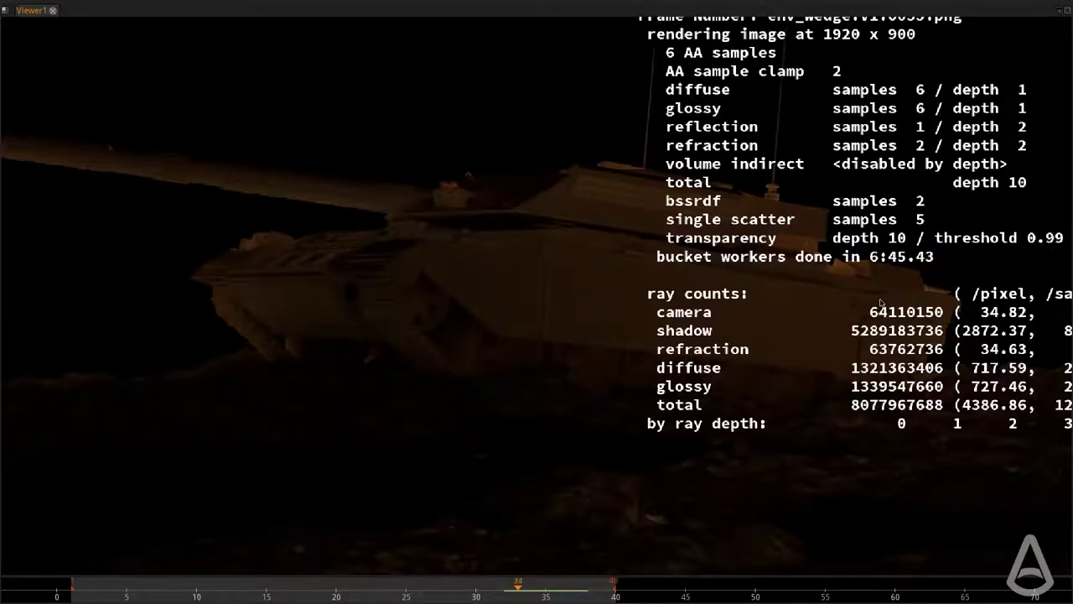
pyautogui.press('Right')
pyautogui.press('Left')
pyautogui.press('Right')
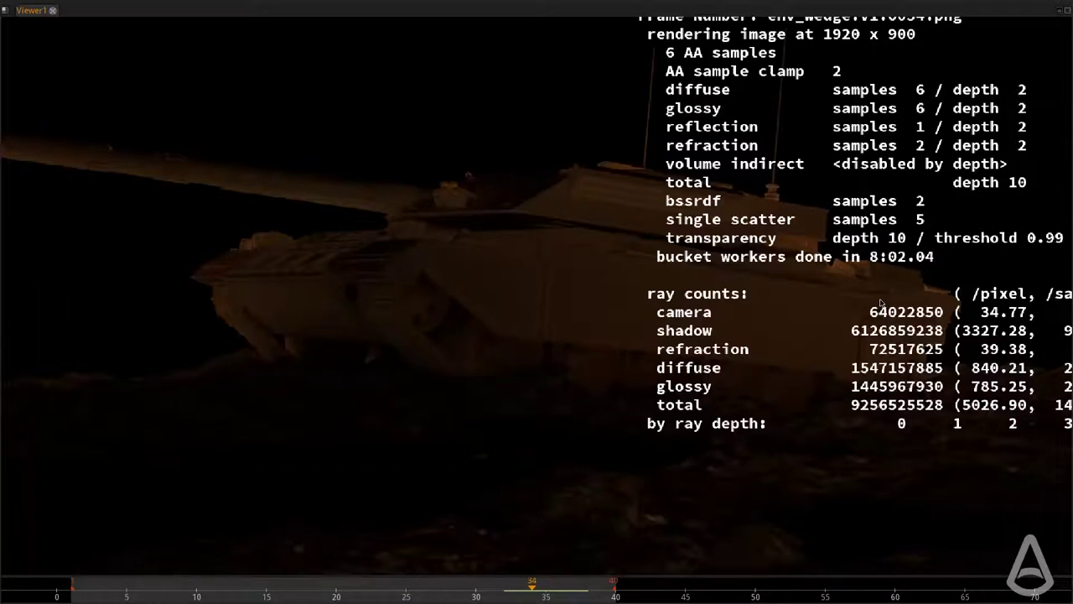
pyautogui.press('Left')
# Step: Step forward from frame 33 to frame 39, comparing the deeper-ray statistics with those at 4 diffuse and glossy samples
pyautogui.press('Right')
pyautogui.press('Right')
pyautogui.press('Right')
pyautogui.press('Right')
pyautogui.press('Right')
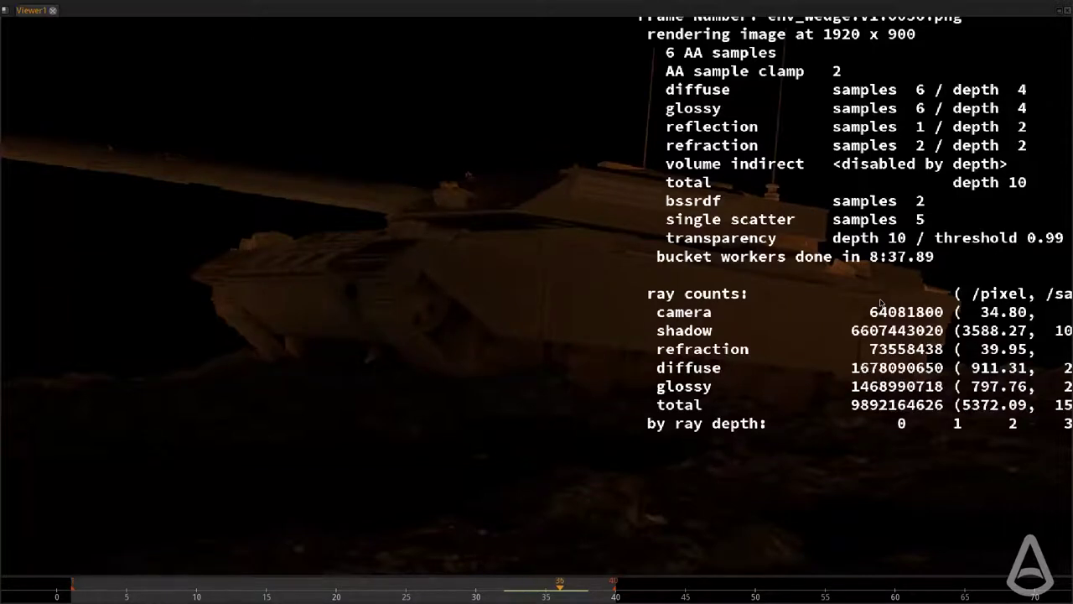
pyautogui.press('Right')
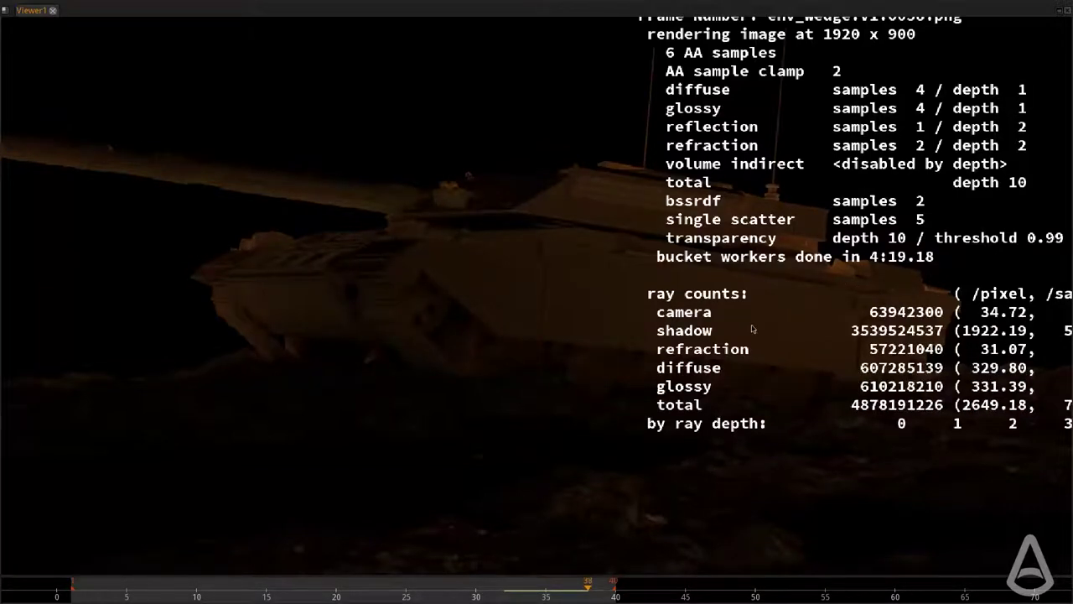
pyautogui.press('Right')
pyautogui.press('Left')
pyautogui.press('Right')
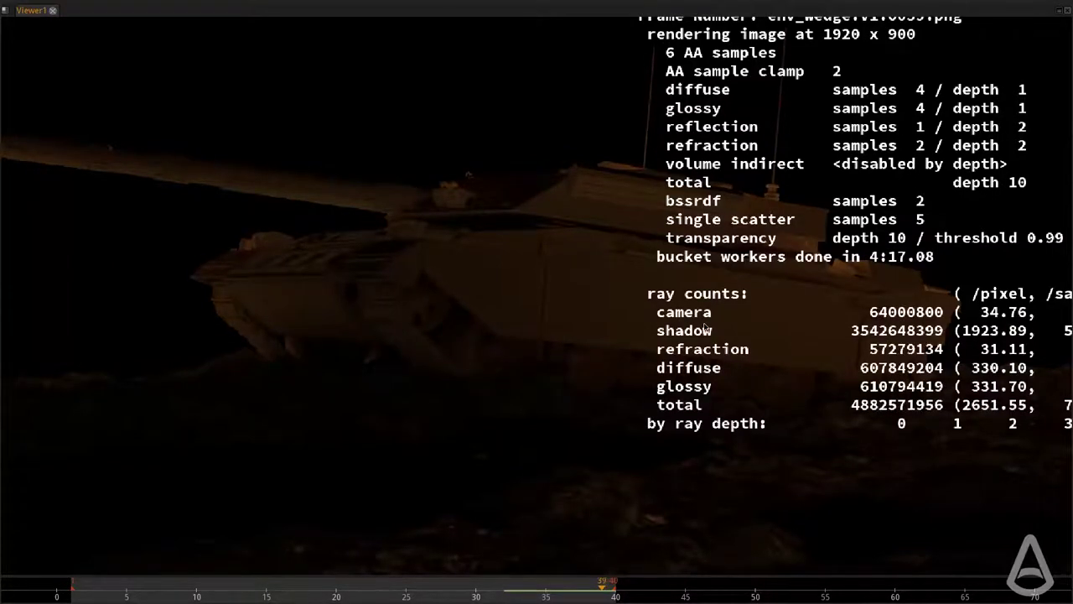
# Step: Review frame 39's glossy, direct diffuse and full beauty images, framing the whole picture, and end on the direct diffuse pass
pyautogui.scroll(-1, 650, 294)
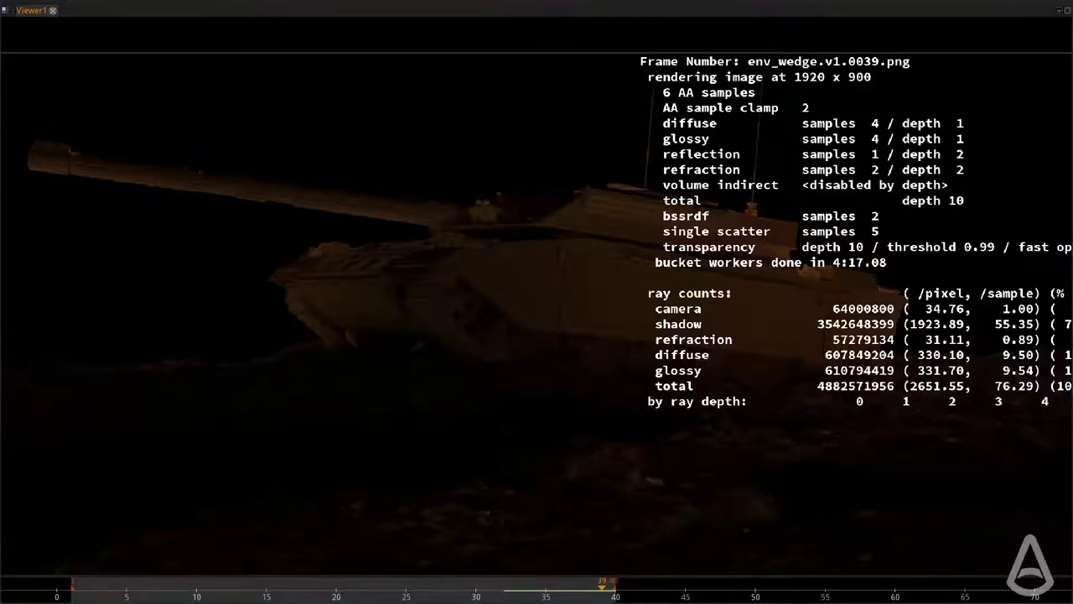
pyautogui.press('2')
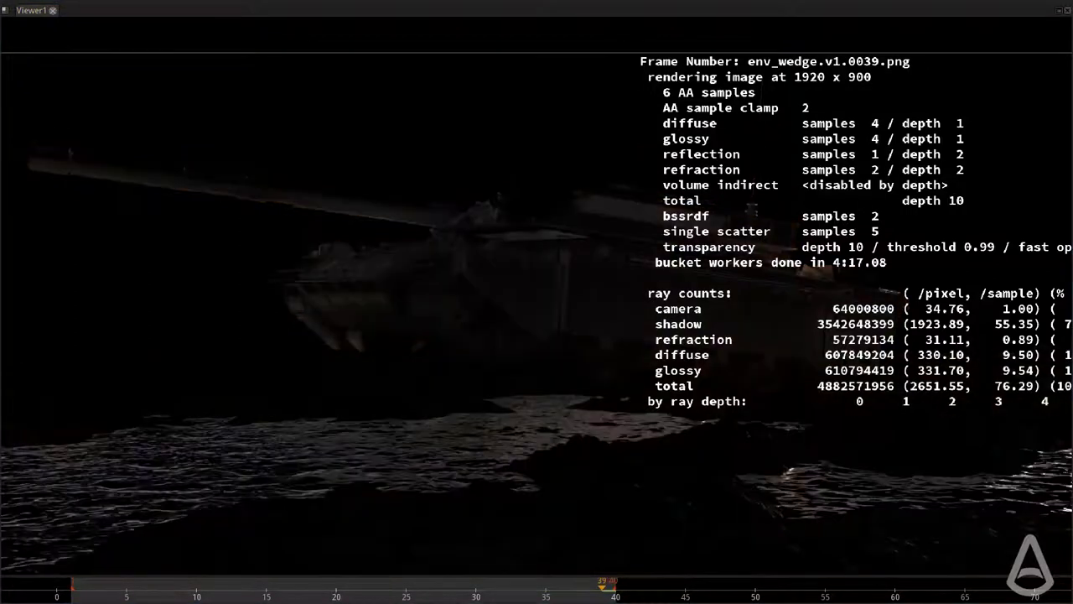
pyautogui.press('3')
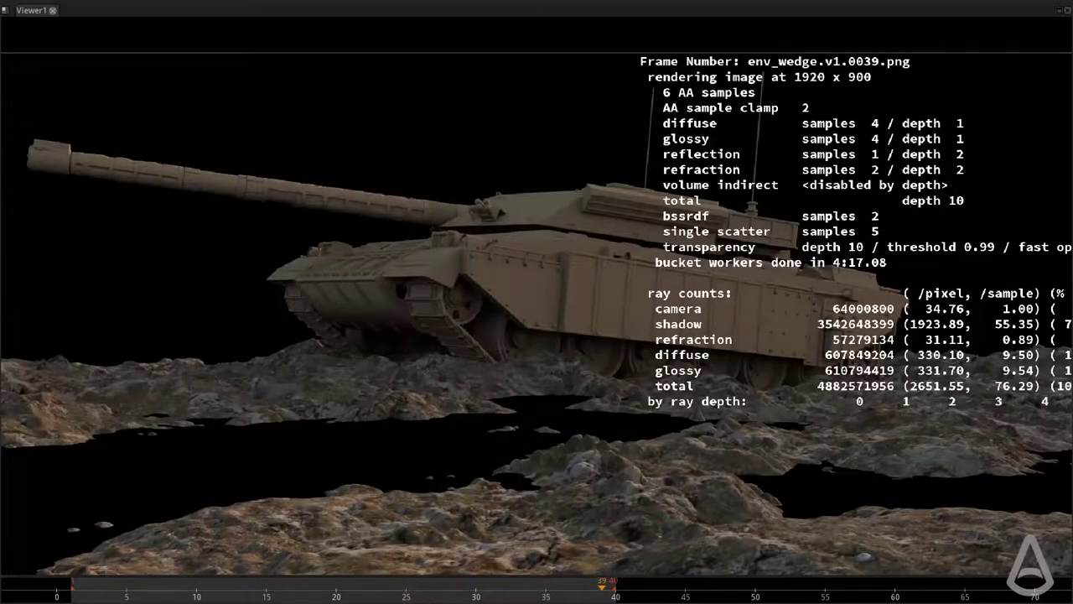
pyautogui.press('1')
pyautogui.scroll(-1, 477, 306)
pyautogui.scroll(-1, 531, 433)
pyautogui.moveTo(543, 437); pyautogui.dragTo(612, 395, button='middle')
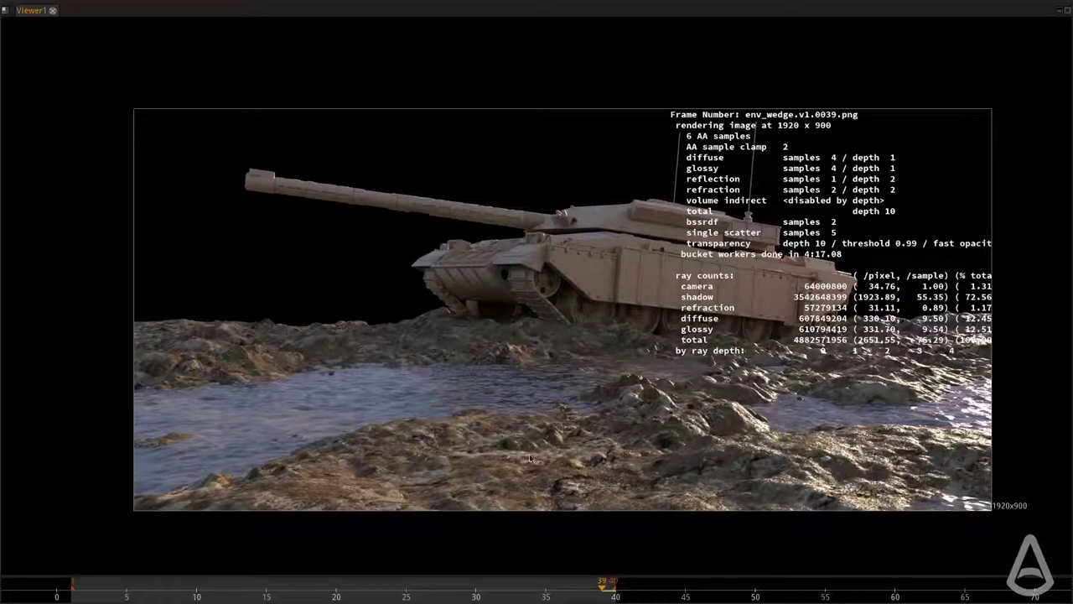
pyautogui.press('2')
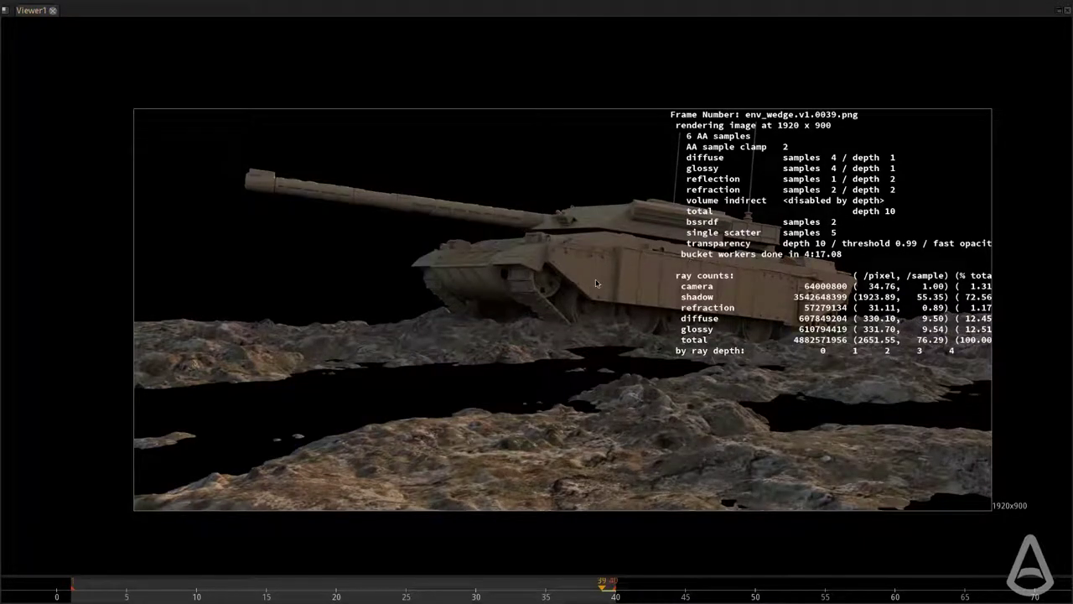
# Step: Go to frame 1 and inspect the tank's direct diffuse pass and statistics at 2 AA samples
pyautogui.click(73, 592)
pyautogui.scroll(5, 661, 277)
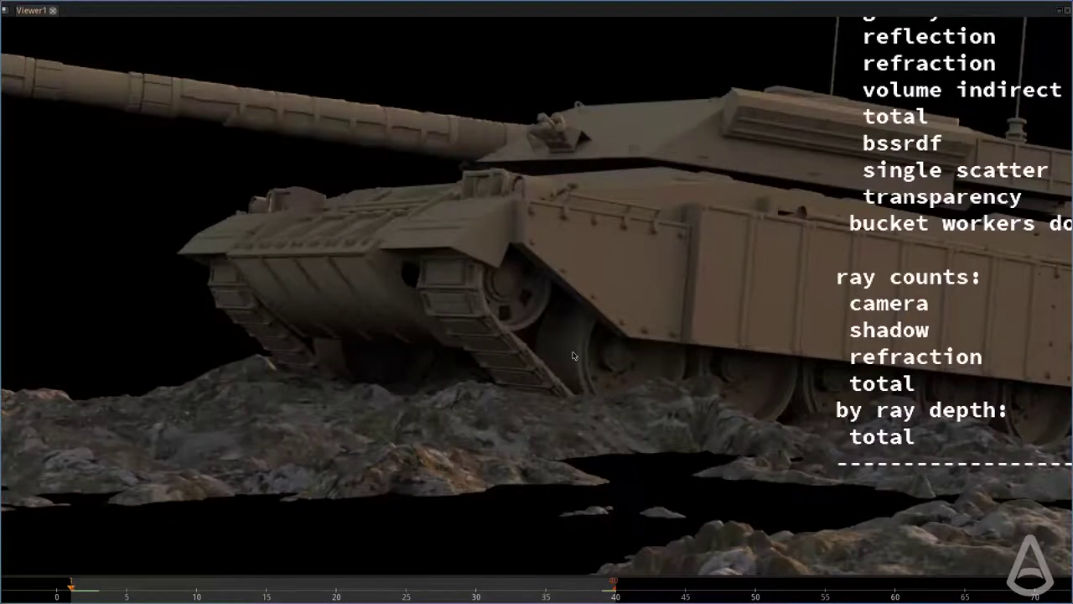
pyautogui.scroll(-2, 554, 355)
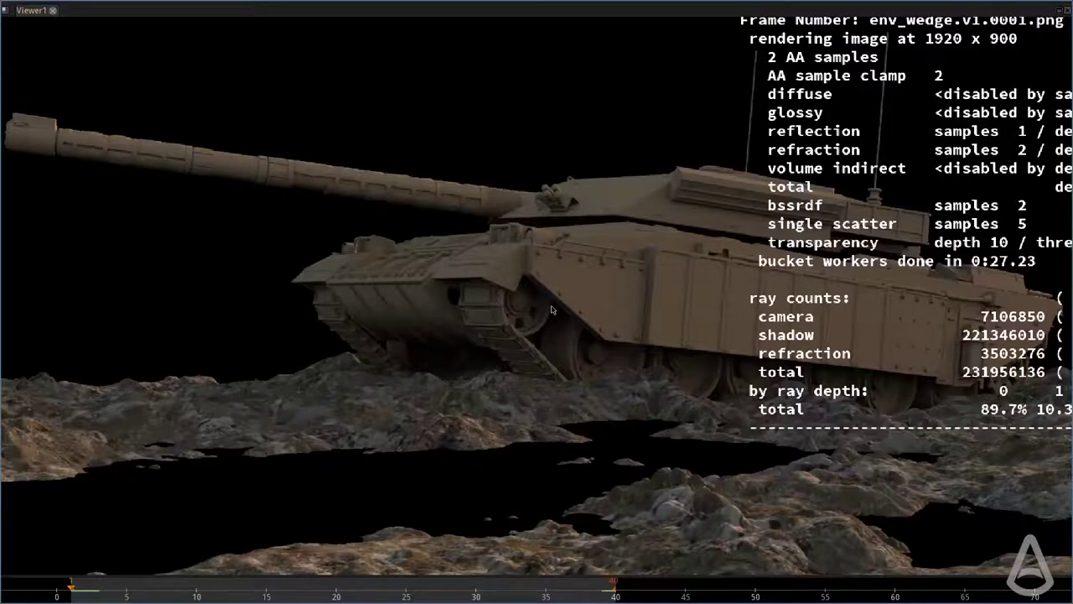
pyautogui.scroll(-1, 553, 306)
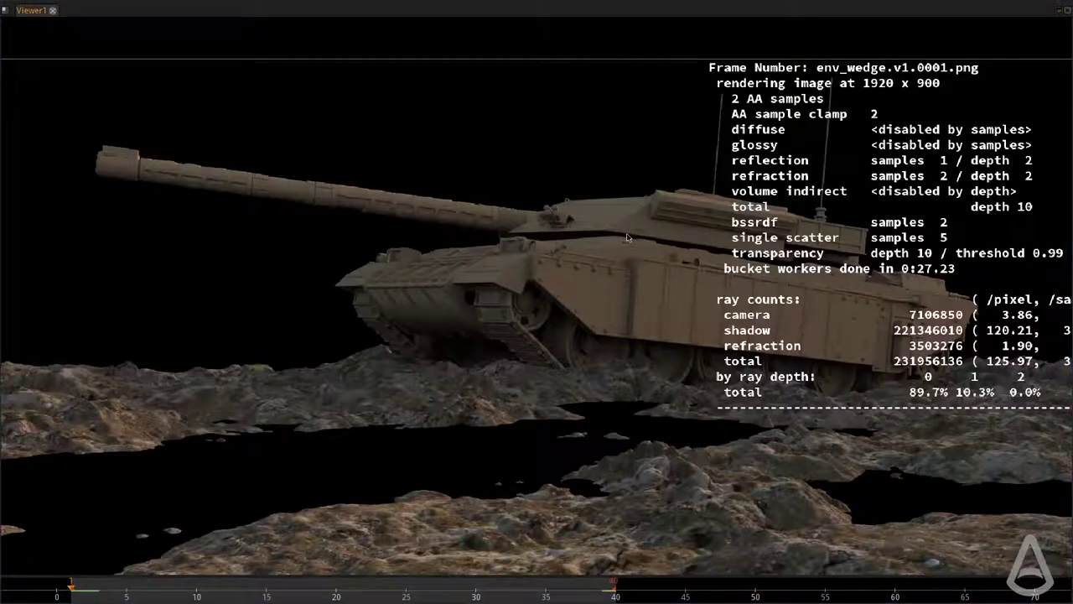
# Step: Advance to frame 3 and examine the tank's direct diffuse noise and statistics at 4 AA samples
pyautogui.press('Right')
pyautogui.press('Right')
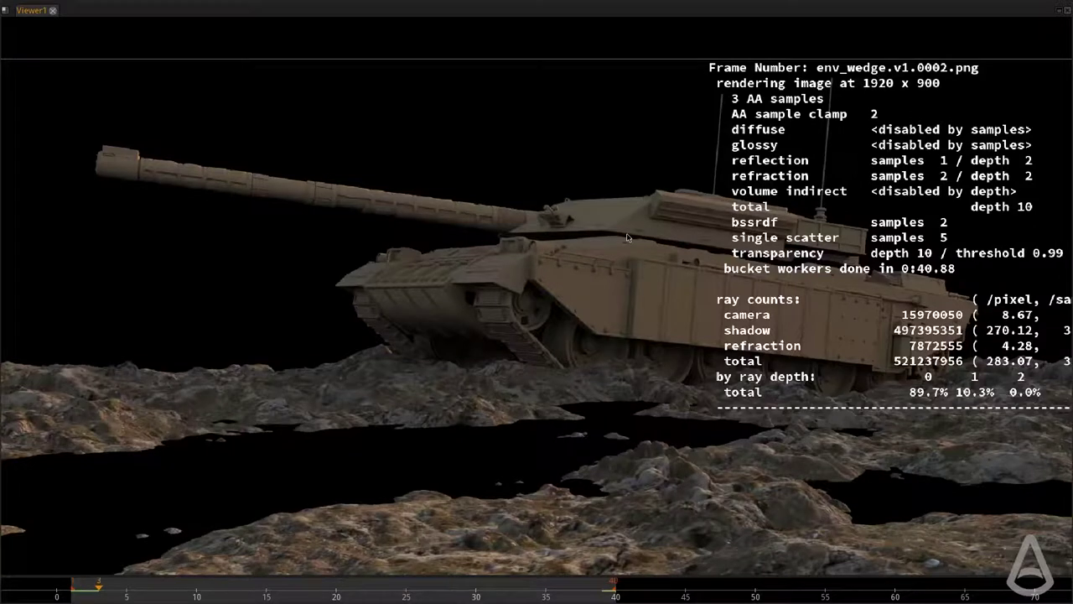
pyautogui.scroll(1, 523, 320)
pyautogui.scroll(-1, 498, 357)
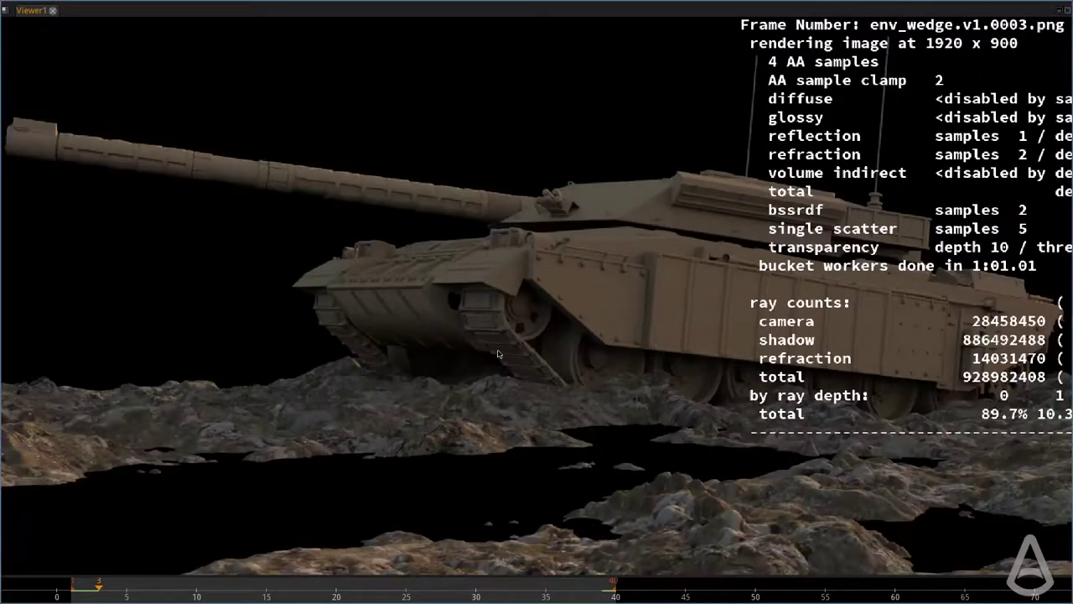
pyautogui.scroll(-1, 411, 340)
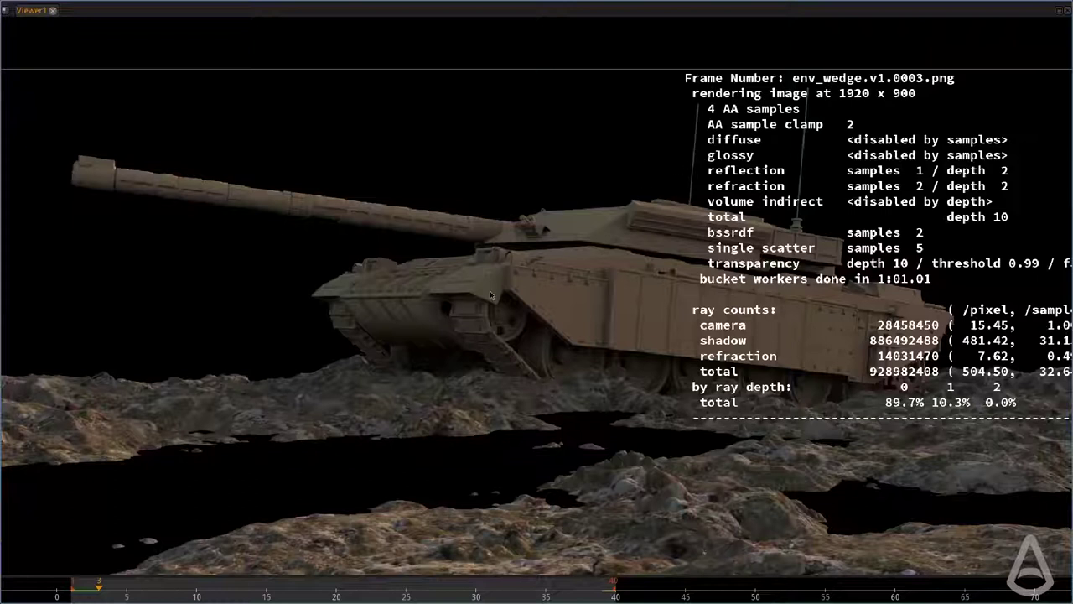
# Step: Compare direct diffuse noise and render times between frames 5, 4 and 3 at 6, 5 and 4 AA samples
pyautogui.scroll(2, 500, 334)
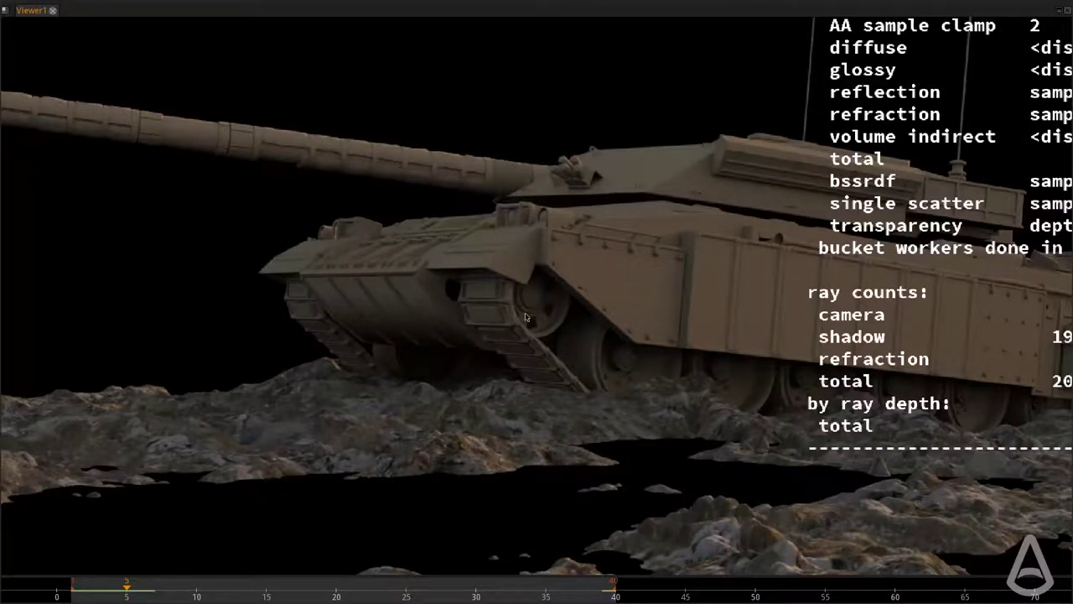
pyautogui.scroll(-2, 501, 335)
pyautogui.scroll(2, 744, 121)
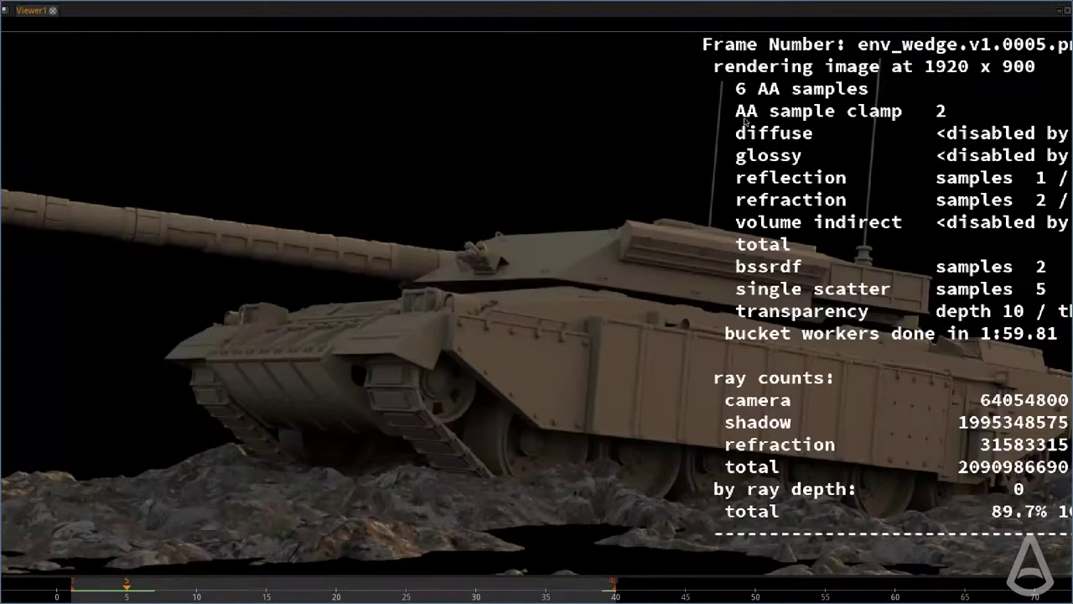
pyautogui.press('Left')
pyautogui.press('Left')
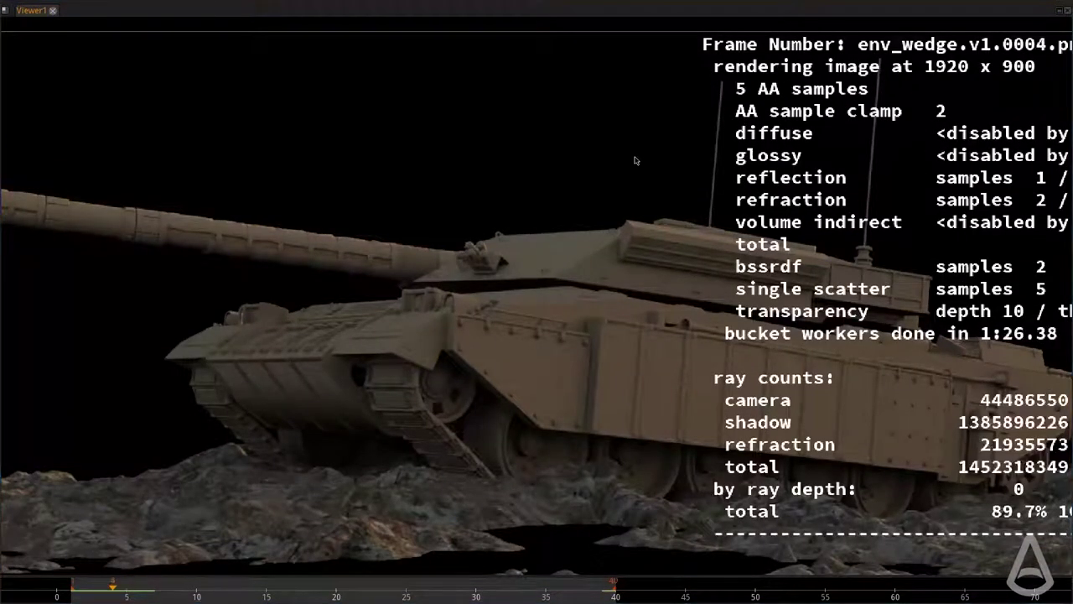
pyautogui.press('Left')
pyautogui.press('Right')
pyautogui.press('Right')
pyautogui.press('Left')
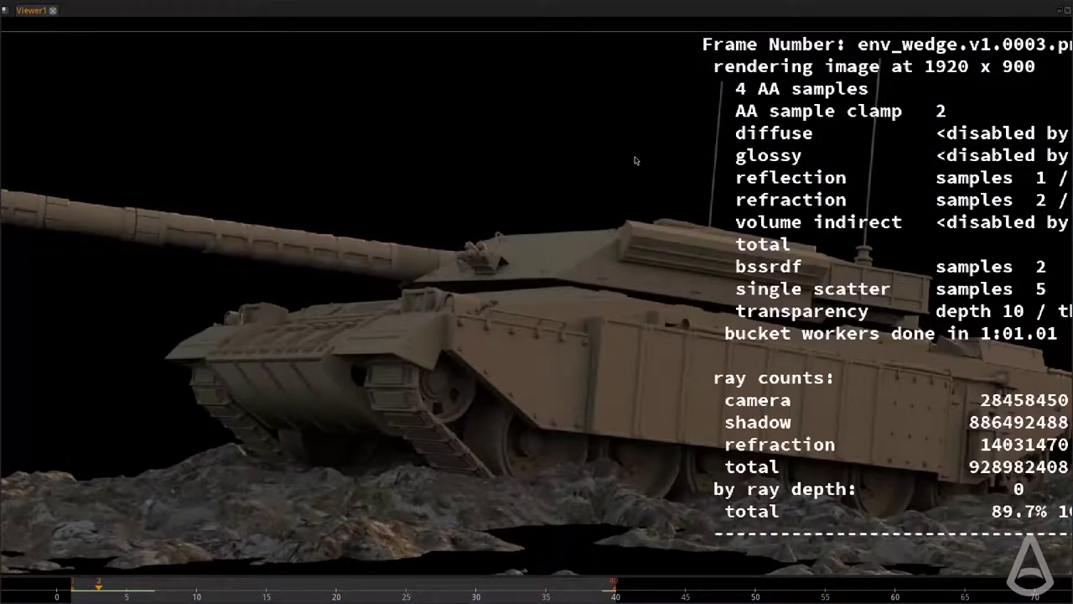
# Step: Examine the direct diffuse noise around the tank's tracks in frame 3, and review frame 4's statistics at 5 AA samples
pyautogui.scroll(2, 334, 456)
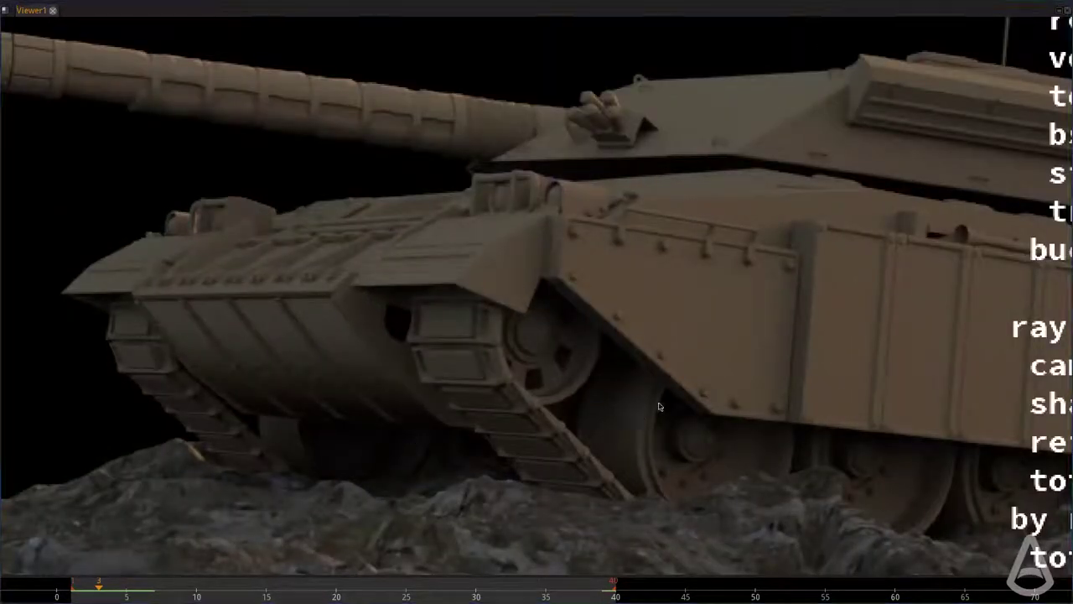
pyautogui.scroll(-2, 635, 459)
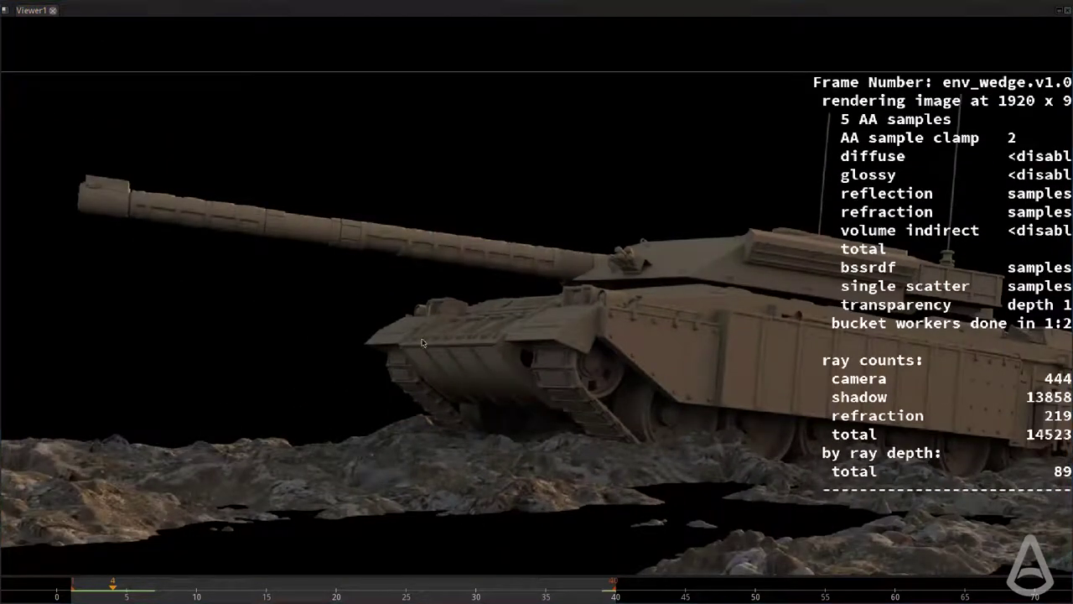
pyautogui.scroll(-2, 550, 381)
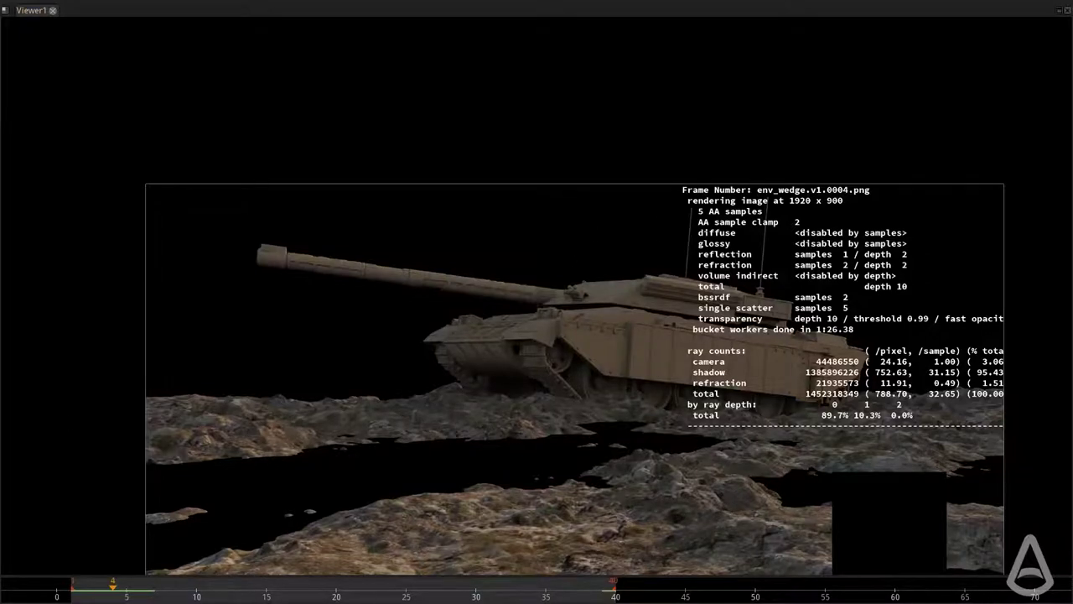
# Step: Display the glossy pass, go to frame 1 and inspect noise on the tank and water at 2 AA samples
pyautogui.press('1')
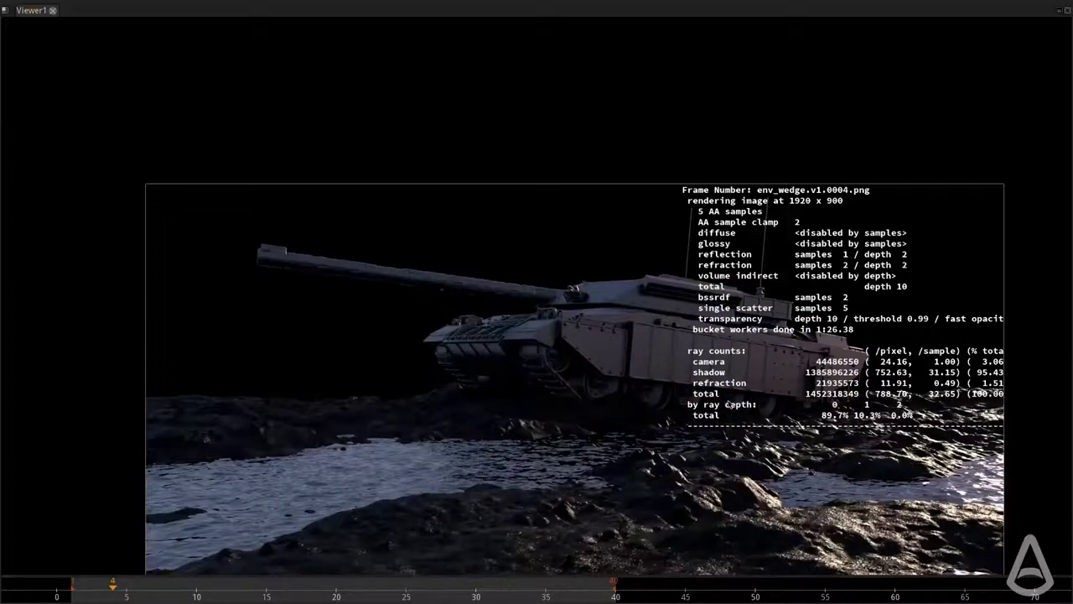
pyautogui.moveTo(728, 404); pyautogui.dragTo(639, 316, button='middle')
pyautogui.moveTo(103, 586); pyautogui.dragTo(71, 591)
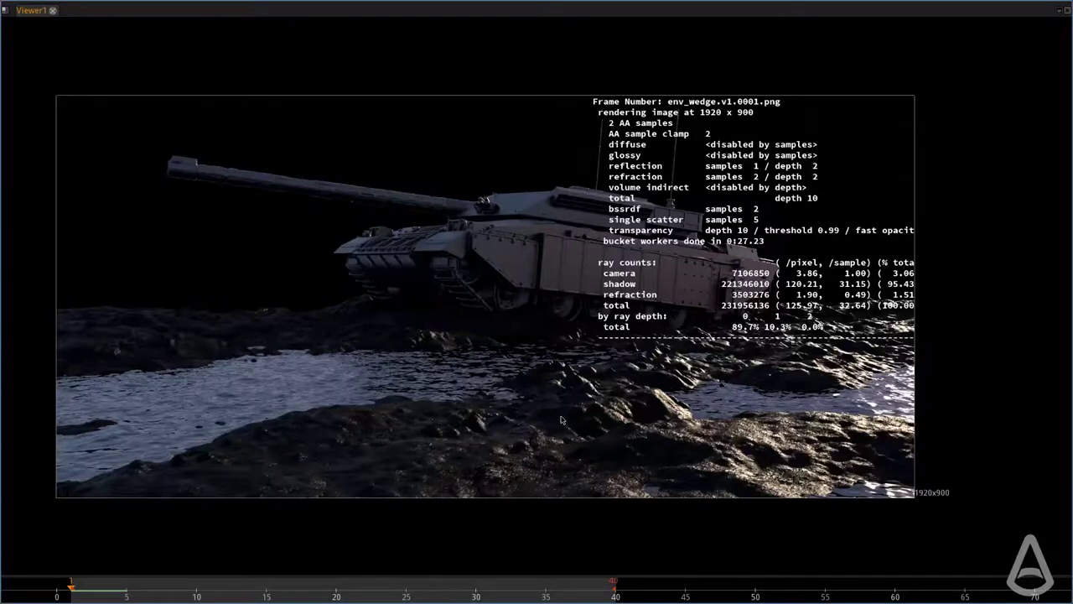
pyautogui.scroll(5, 440, 291)
pyautogui.scroll(1, 530, 254)
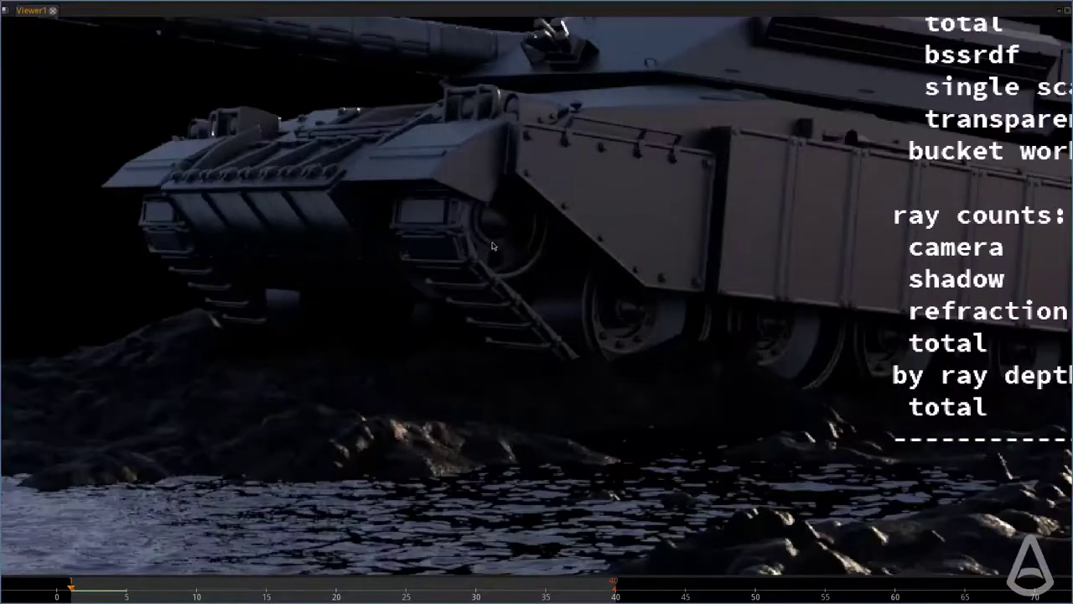
pyautogui.scroll(-1, 493, 244)
pyautogui.scroll(-1, 503, 193)
pyautogui.scroll(2, 281, 511)
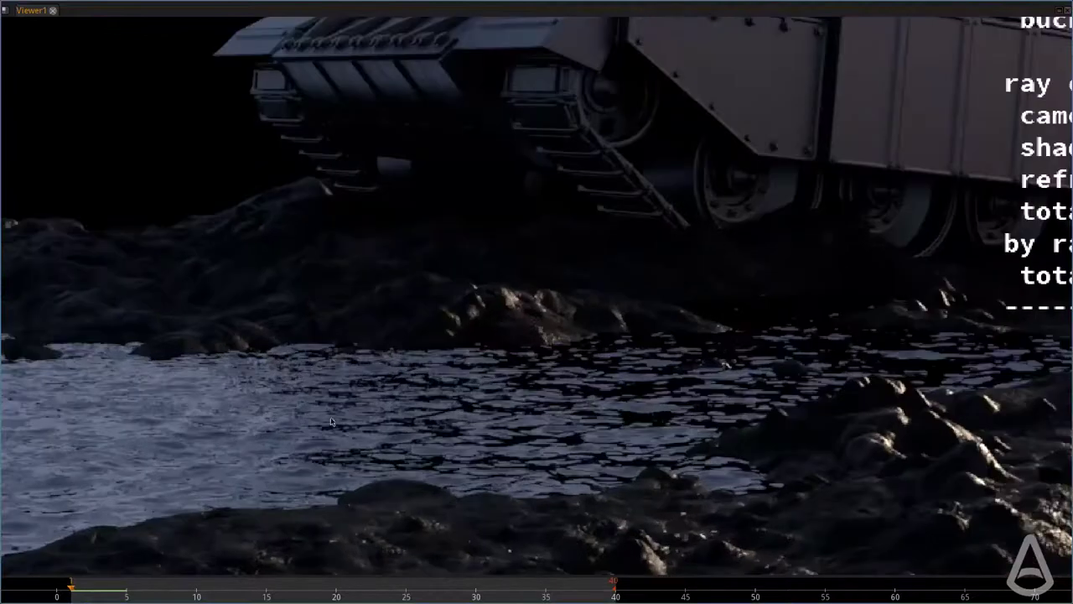
# Step: Advance to frame 6 and examine the glossy pass's noise and render statistics at 7 AA samples
pyautogui.scroll(-1, 391, 407)
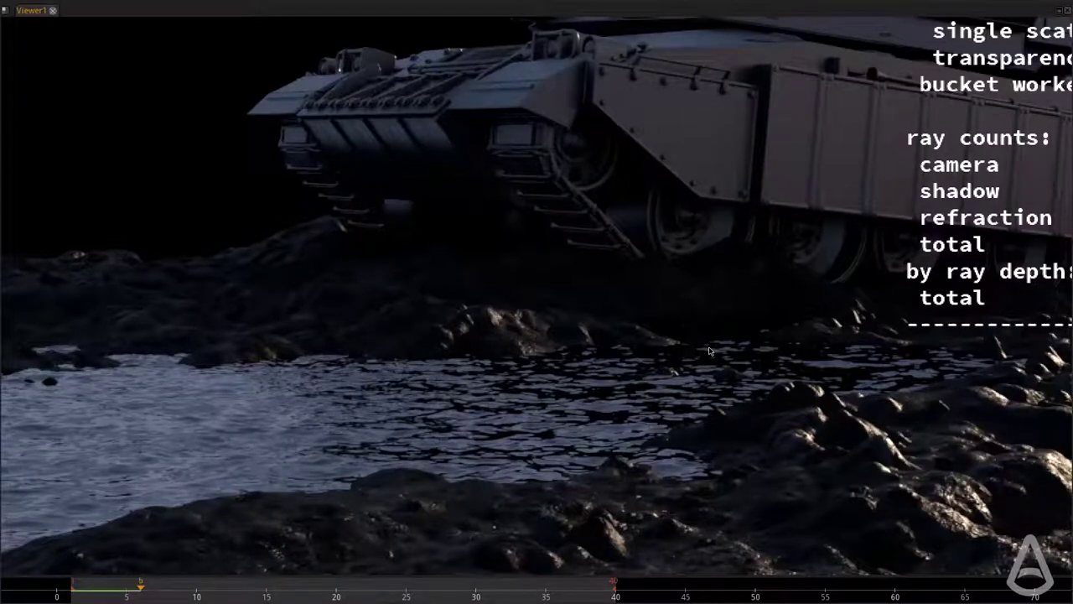
pyautogui.scroll(-1, 691, 377)
pyautogui.scroll(-1, 611, 363)
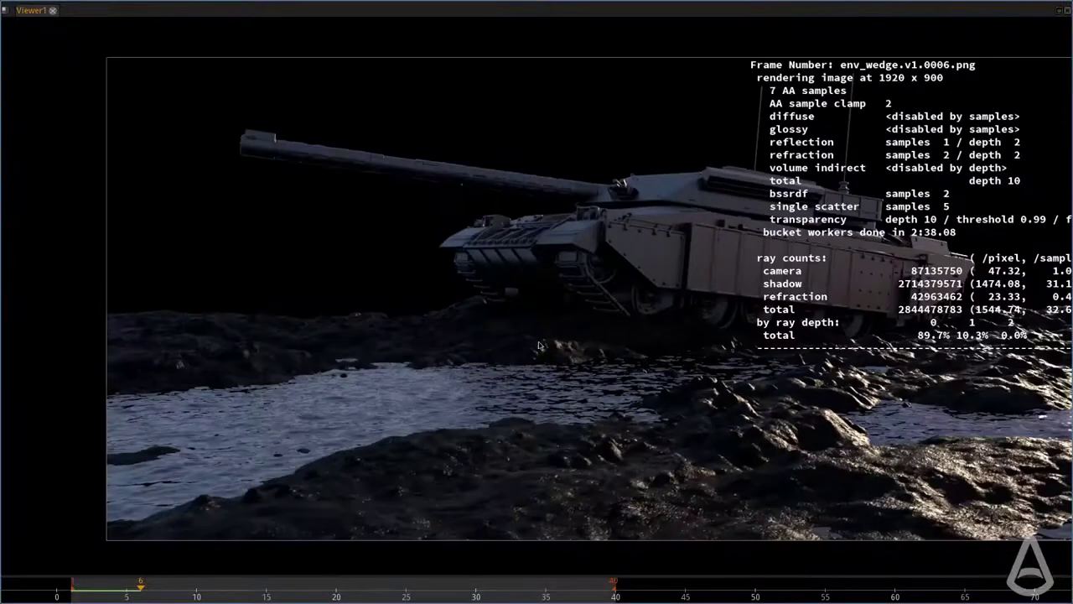
pyautogui.scroll(-1, 415, 360)
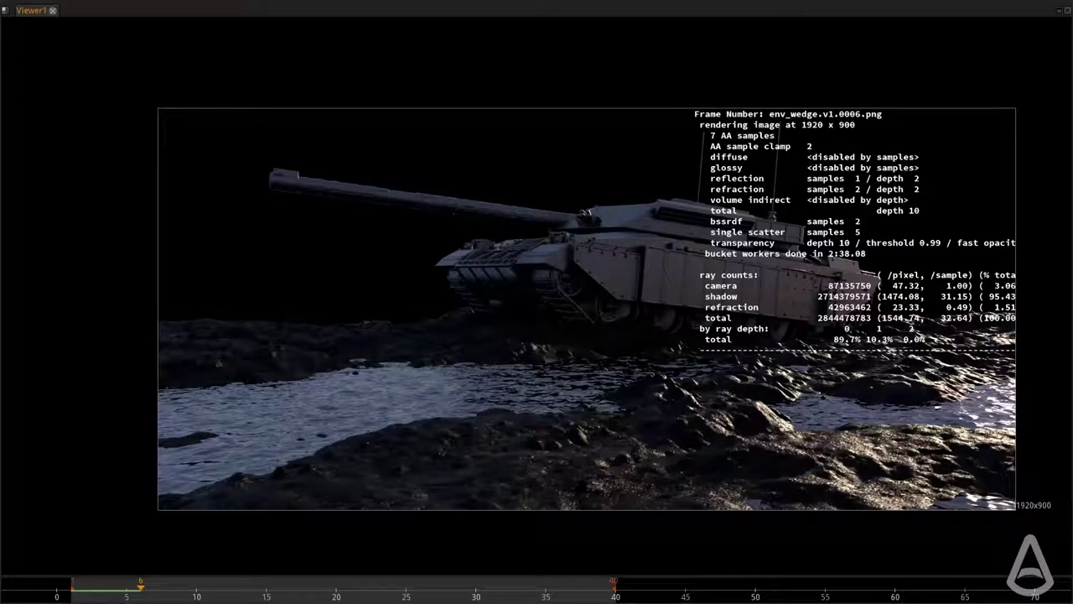
# Step: Display the full beauty image and go to frame 27 to compare its statistics at 6 AA samples
pyautogui.press('2')
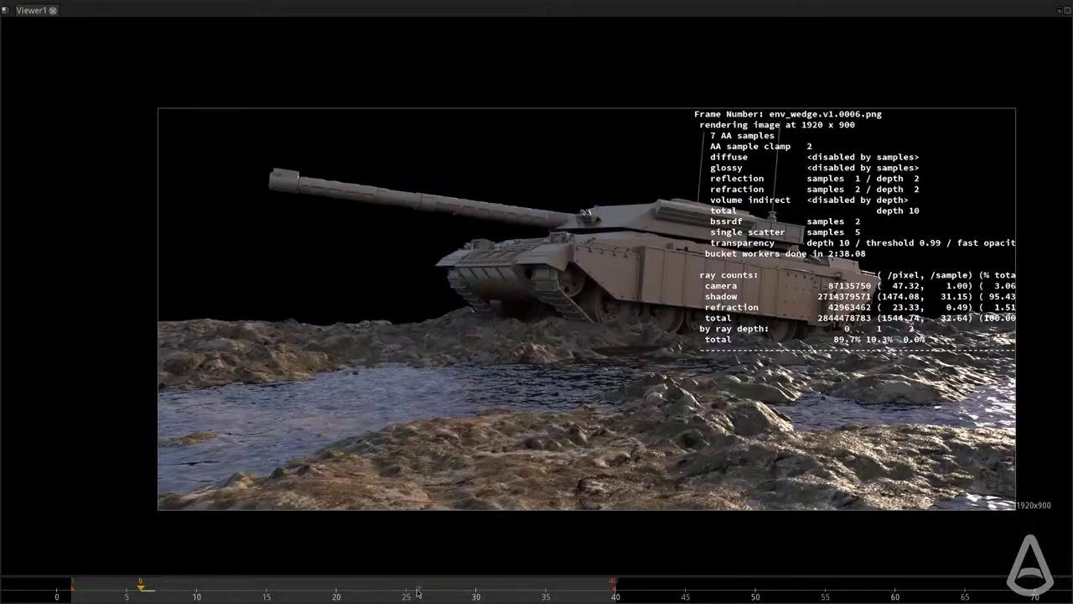
pyautogui.moveTo(451, 589)
pyautogui.mouseDown()
pyautogui.moveTo(351, 587)
pyautogui.moveTo(433, 590)
pyautogui.mouseUp()
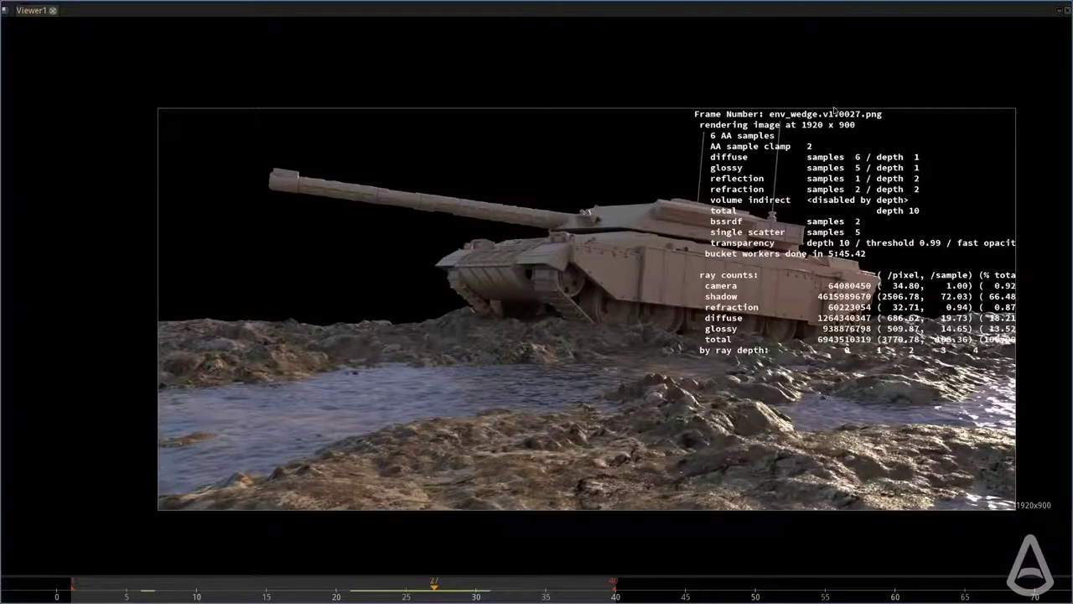